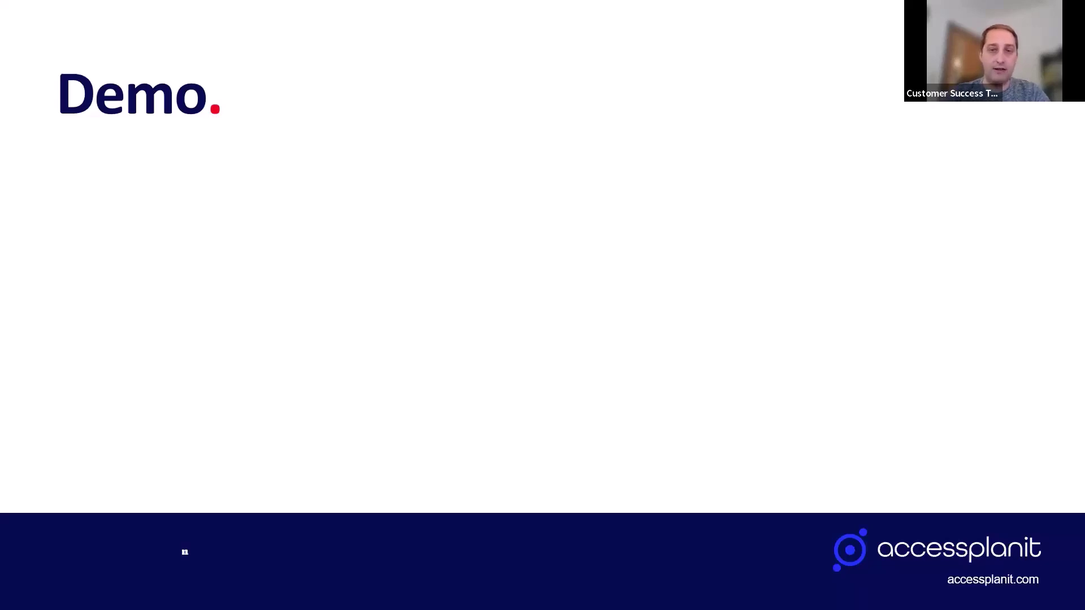
- Switch to the accessplanit dashboard in the browser and open the full data grid of the tasks for the next 7 days
{"action": "key", "text": "alt+Tab"}
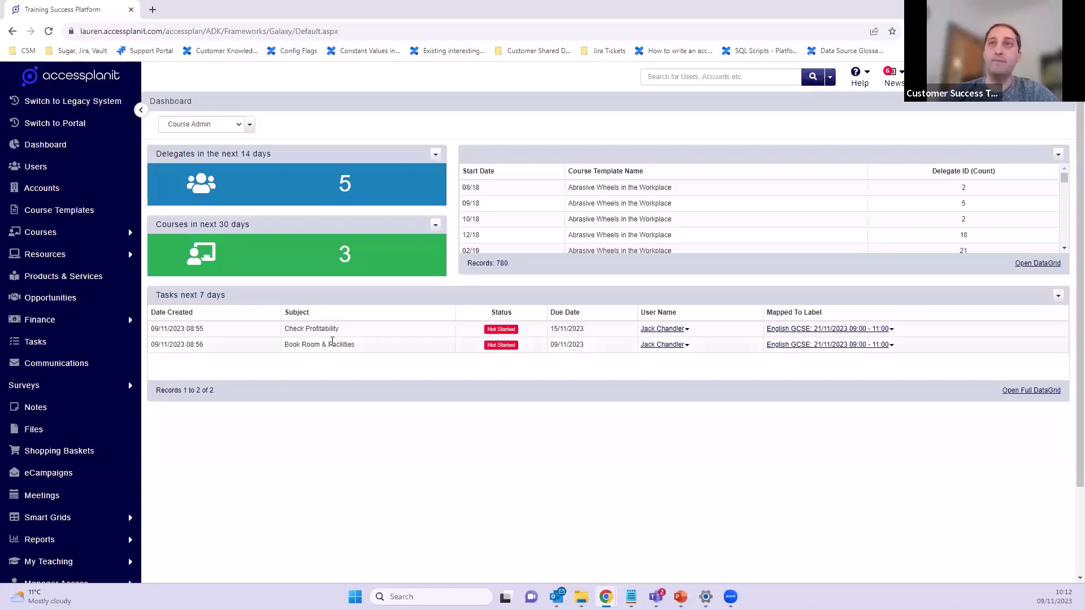
{"action": "left_click_drag", "start_coordinate": [284, 328], "coordinate": [327, 328]}
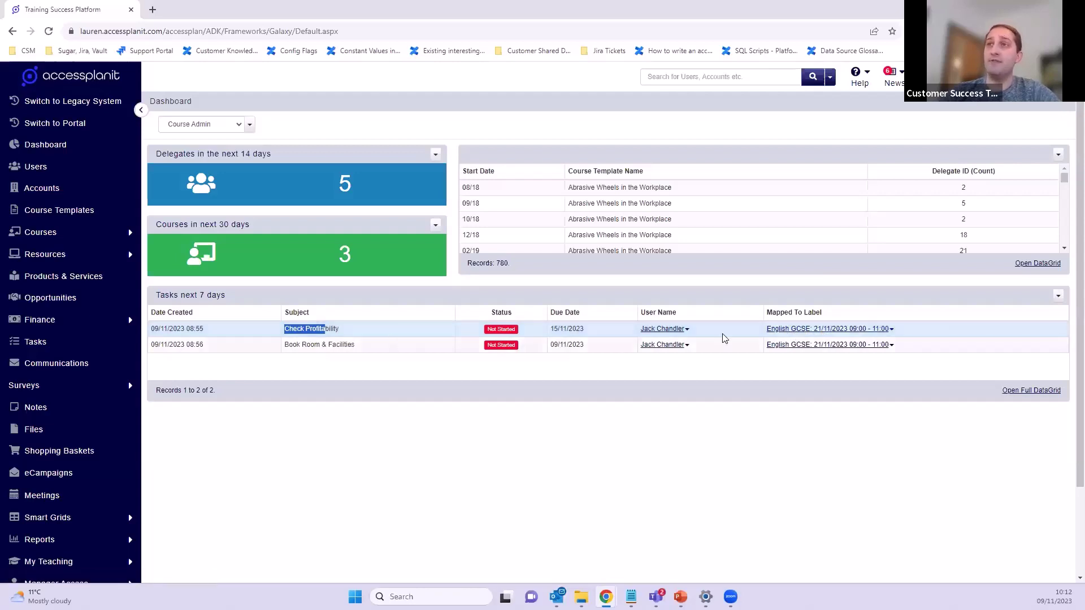
{"action": "left_click", "coordinate": [592, 330]}
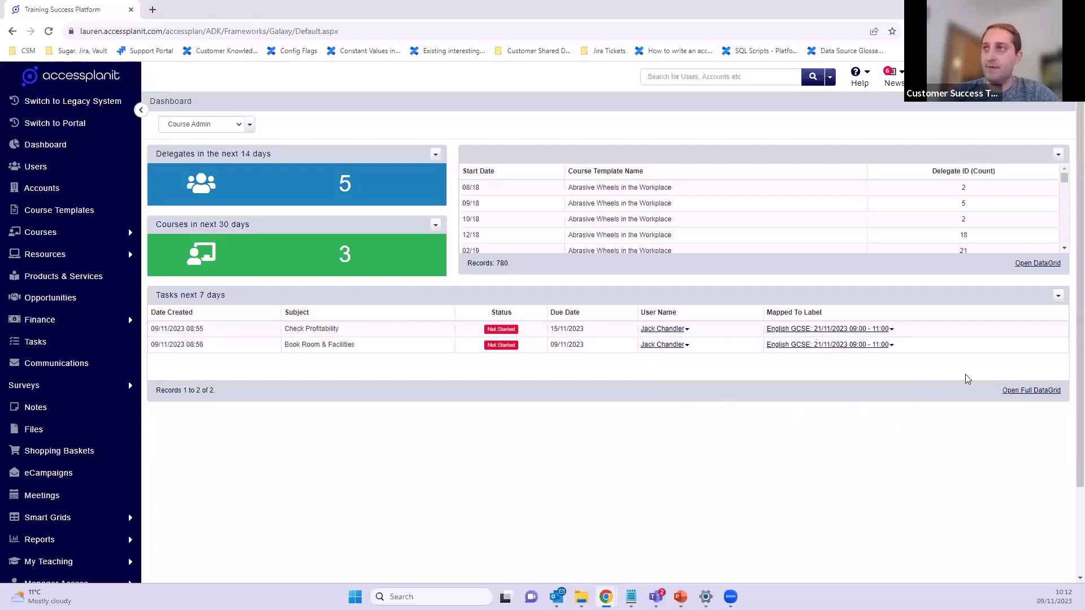
{"action": "left_click", "coordinate": [1016, 394]}
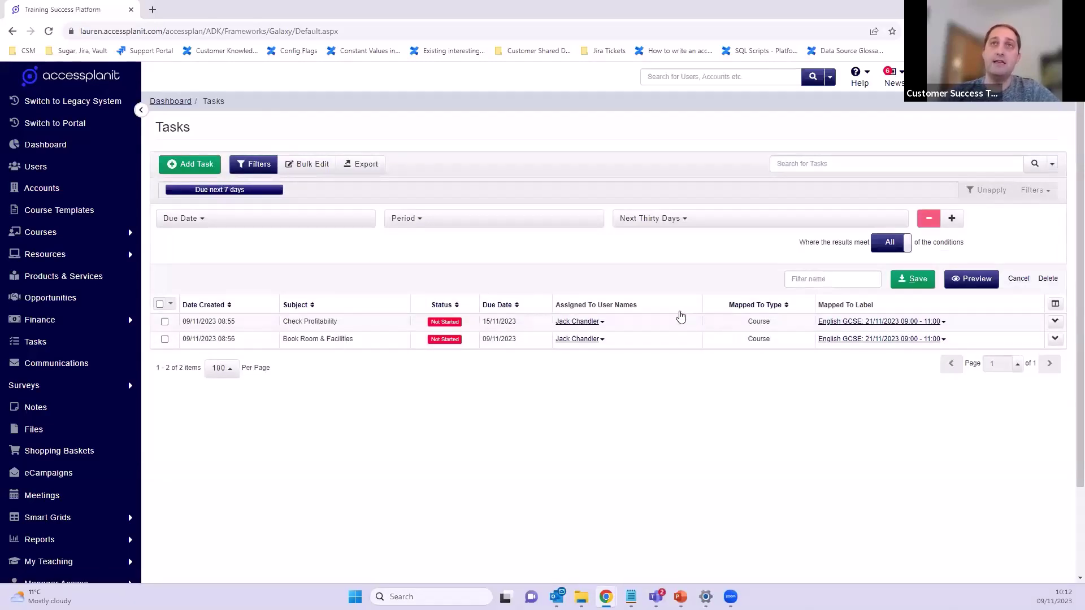
- Edit the Check Profitability task, setting its status to In Progress and its progress to 20%
{"action": "right_click", "coordinate": [635, 327]}
{"action": "left_click", "coordinate": [655, 337]}
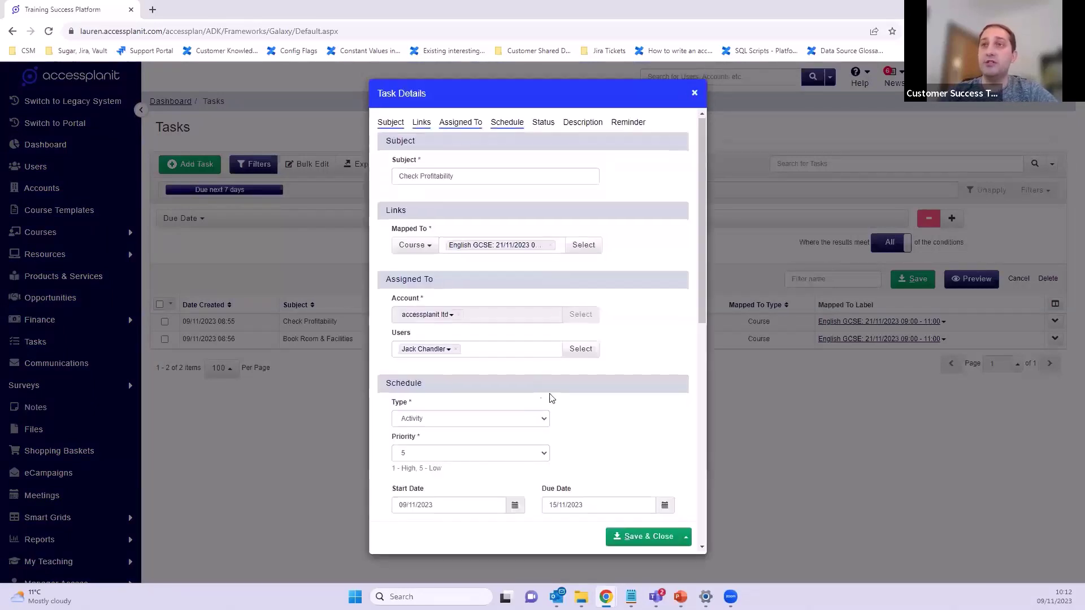
{"action": "scroll", "coordinate": [540, 388], "scroll_direction": "down", "scroll_amount": 4}
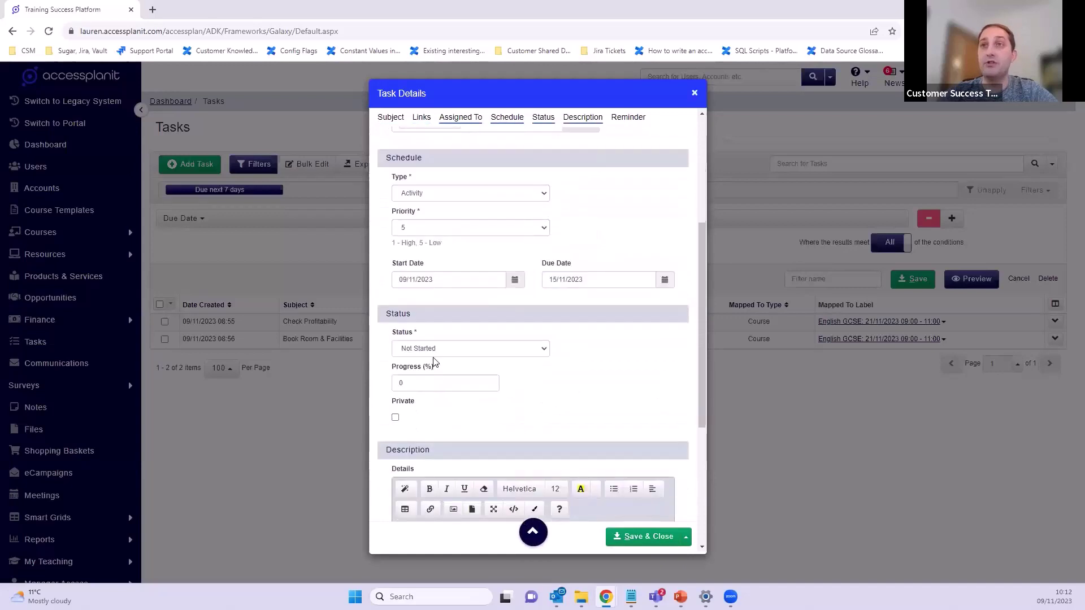
{"action": "left_click", "coordinate": [436, 349]}
{"action": "left_click", "coordinate": [435, 376]}
{"action": "left_click", "coordinate": [448, 383]}
{"action": "type", "text": "20"}
{"action": "left_click", "coordinate": [573, 396]}
- Enter "0 delegates booked as of 9/11 - no profitability recorded" as the task's description details and save the task
{"action": "scroll", "coordinate": [573, 396], "scroll_direction": "down", "scroll_amount": 2}
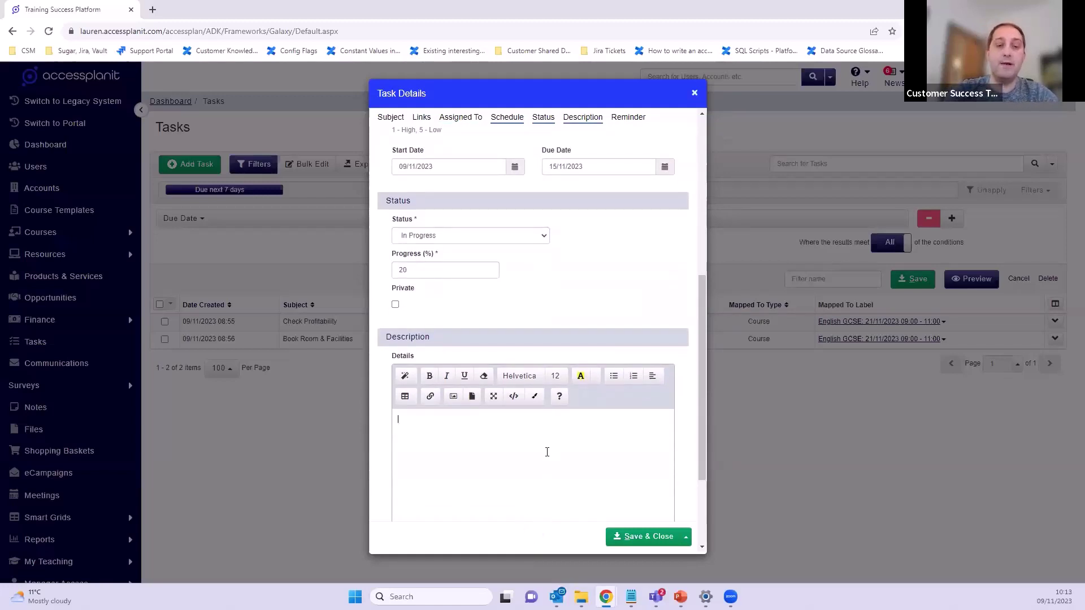
{"action": "type", "text": "0 delegate"}
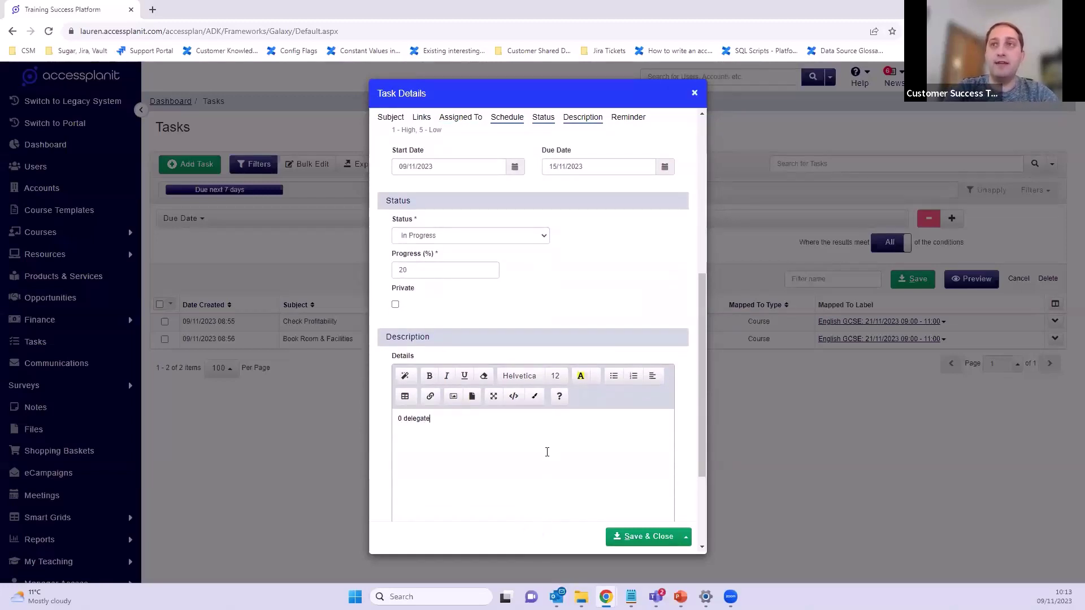
{"action": "type", "text": "s booked as of"}
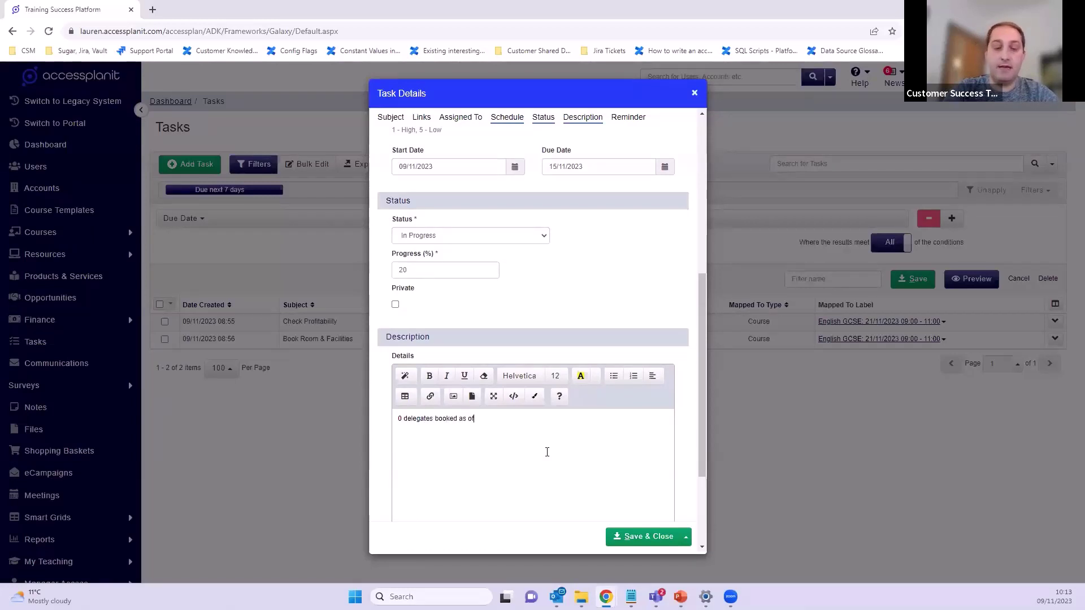
{"action": "type", "text": " 9/11 "}
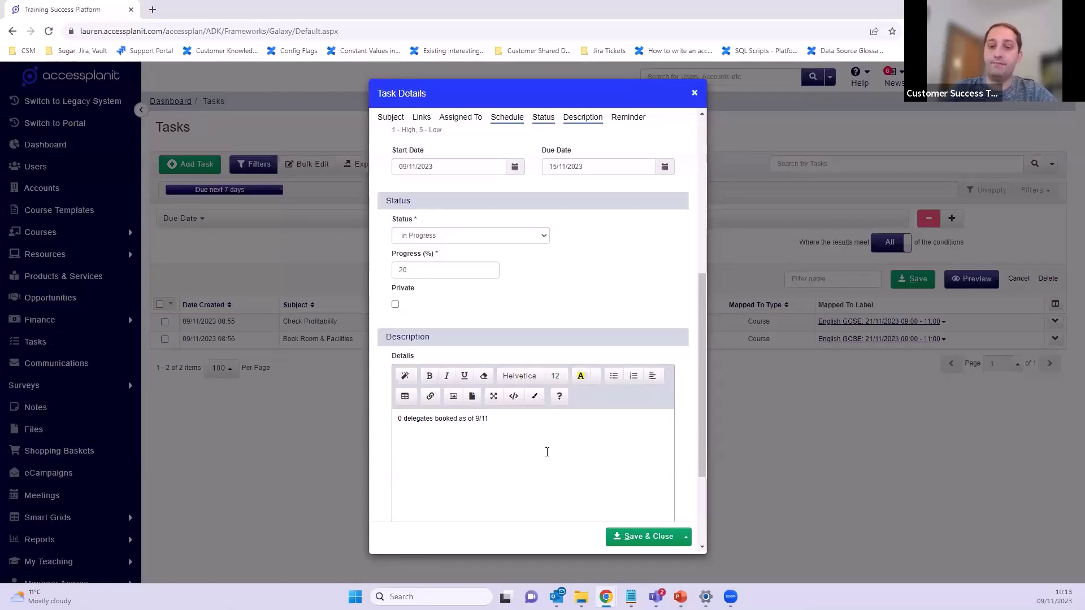
{"action": "type", "text": "- no profitability recorded"}
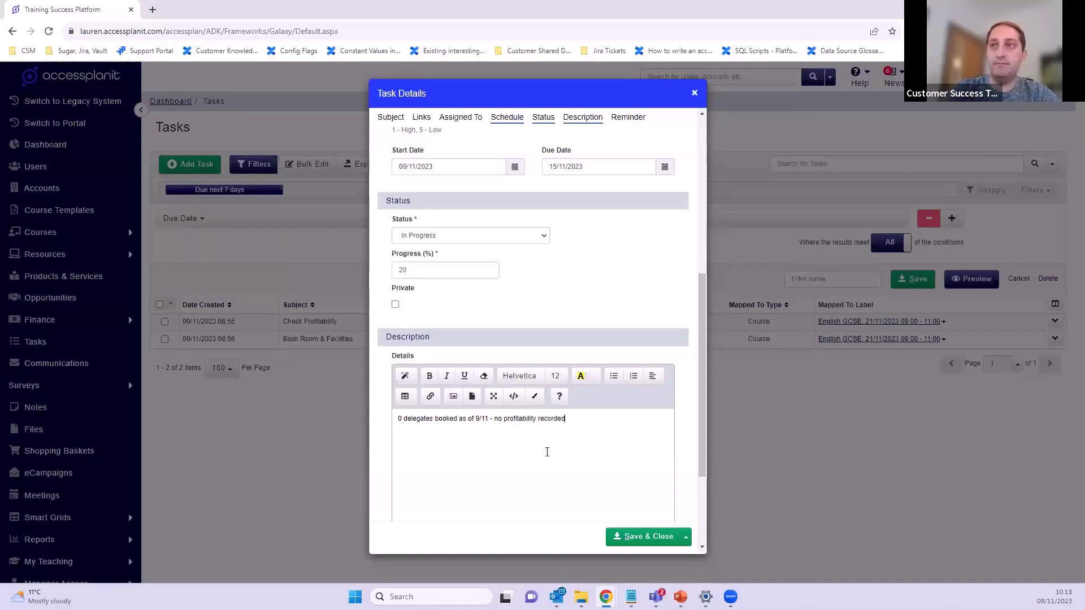
{"action": "left_click", "coordinate": [631, 537]}
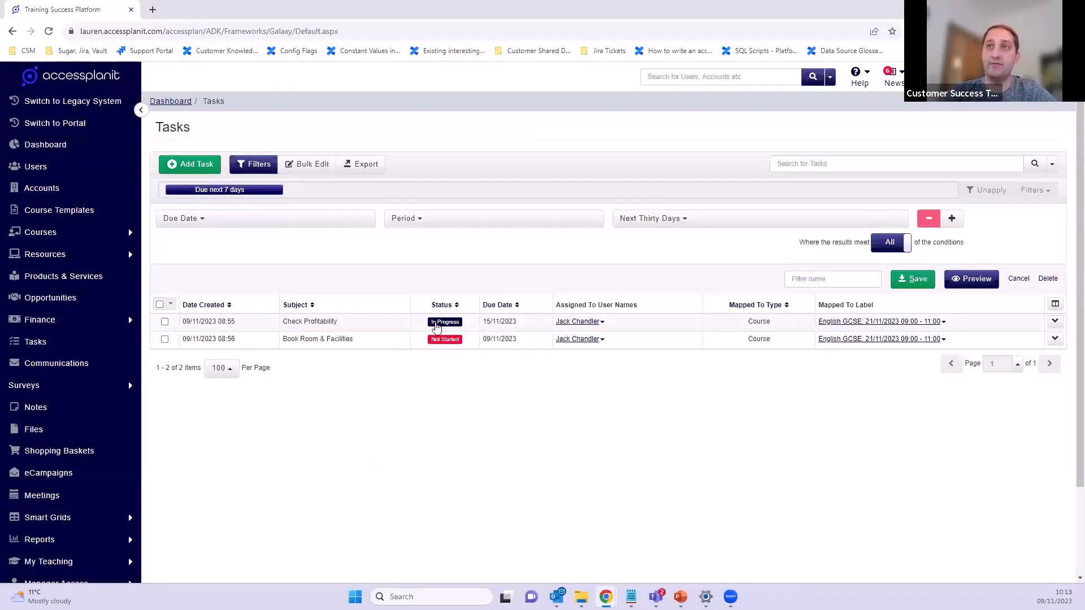
- Reopen the Check Profitability task, set its status to Completed and progress to 100%, and save it
{"action": "right_click", "coordinate": [632, 321]}
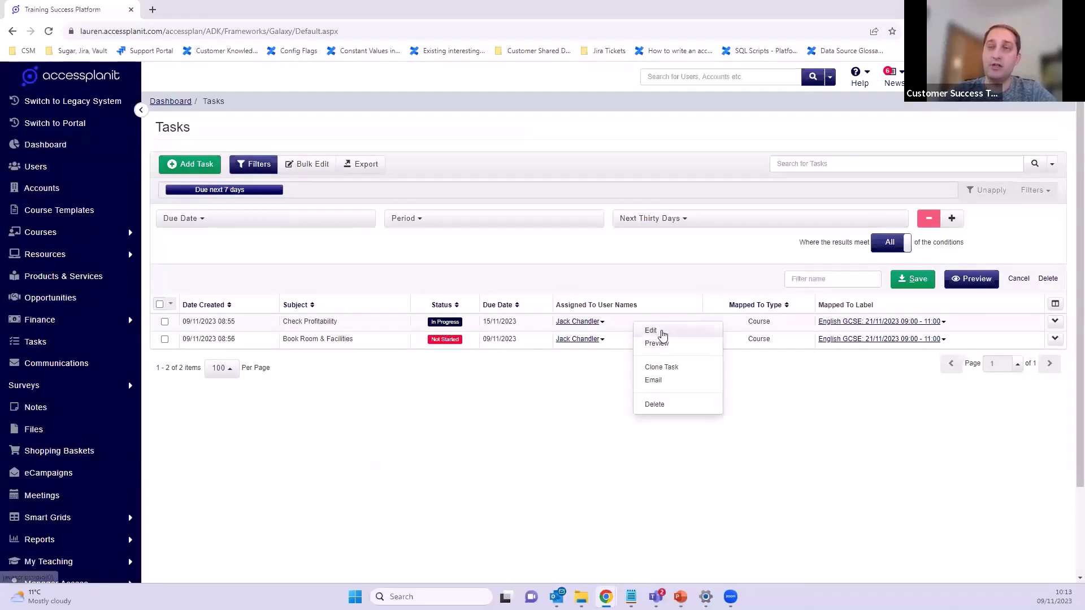
{"action": "left_click", "coordinate": [652, 330]}
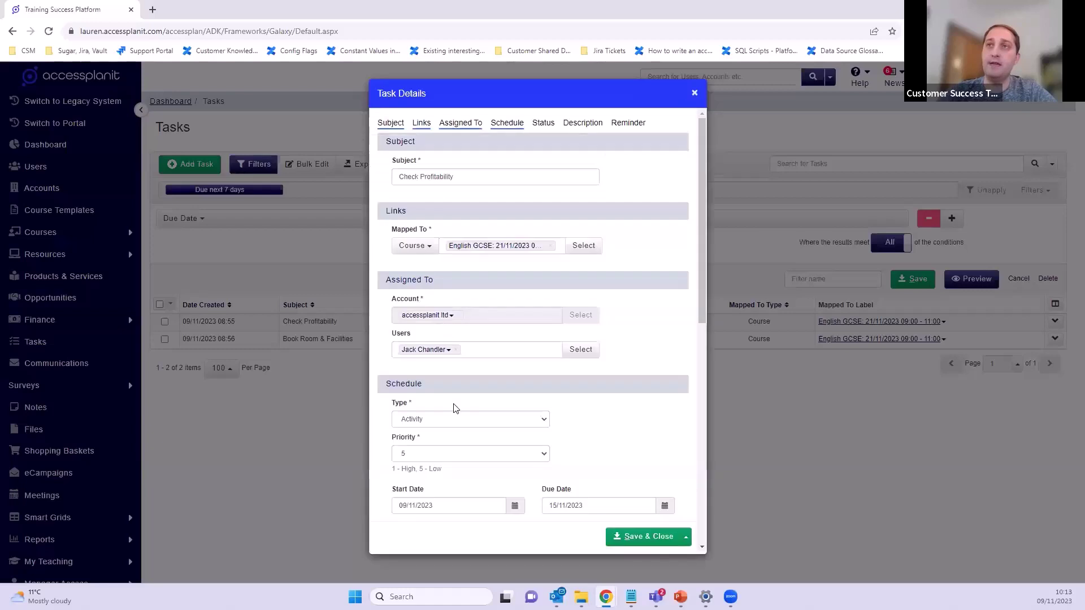
{"action": "scroll", "coordinate": [472, 419], "scroll_direction": "down", "scroll_amount": 3}
{"action": "left_click", "coordinate": [439, 405]}
{"action": "left_click", "coordinate": [417, 419]}
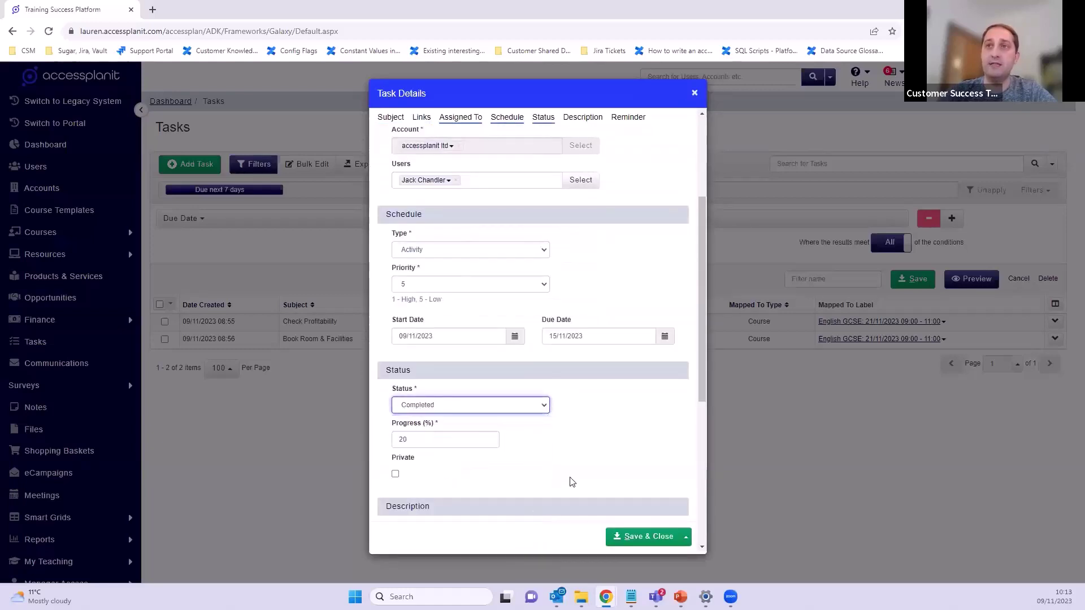
{"action": "key", "text": "Tab"}
{"action": "type", "text": "100"}
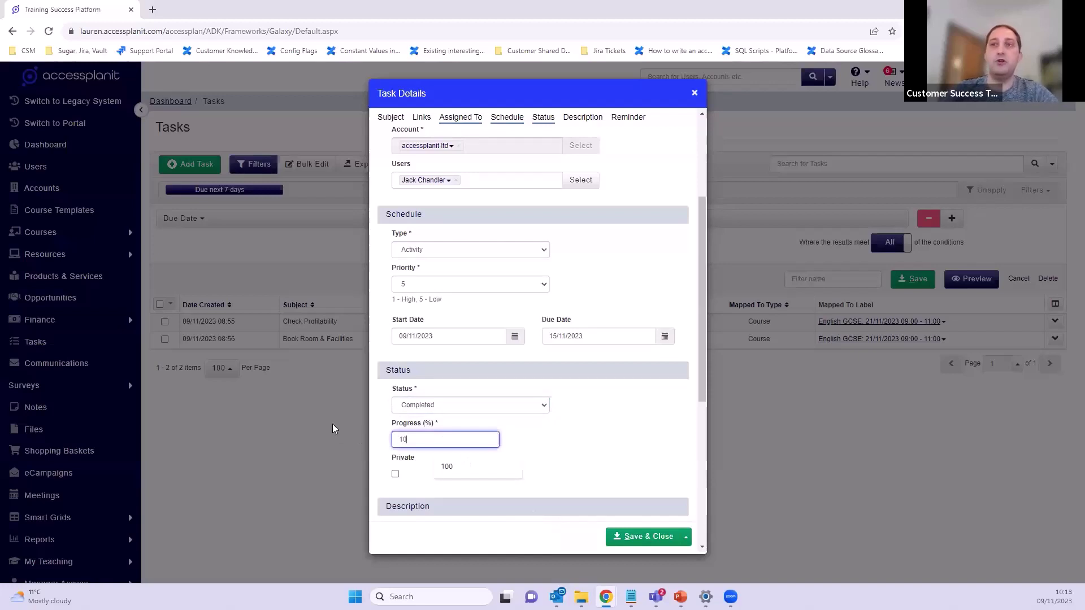
{"action": "left_click", "coordinate": [620, 535]}
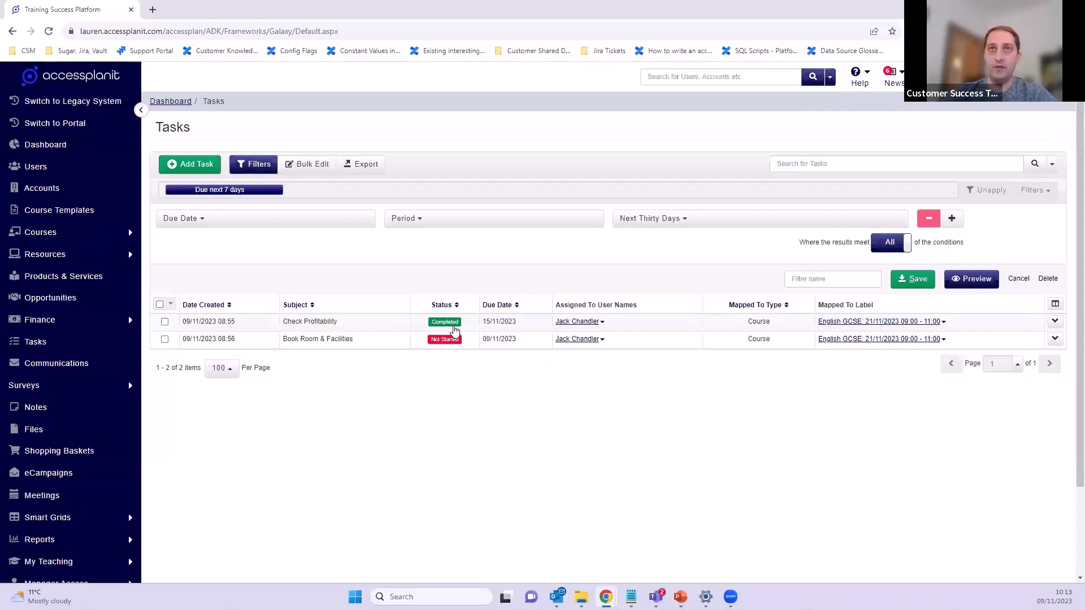
- Check the tasks on the dashboard, then open the Tasks list and remove the Due next 7 days filter to review all tasks
{"action": "left_click", "coordinate": [71, 152]}
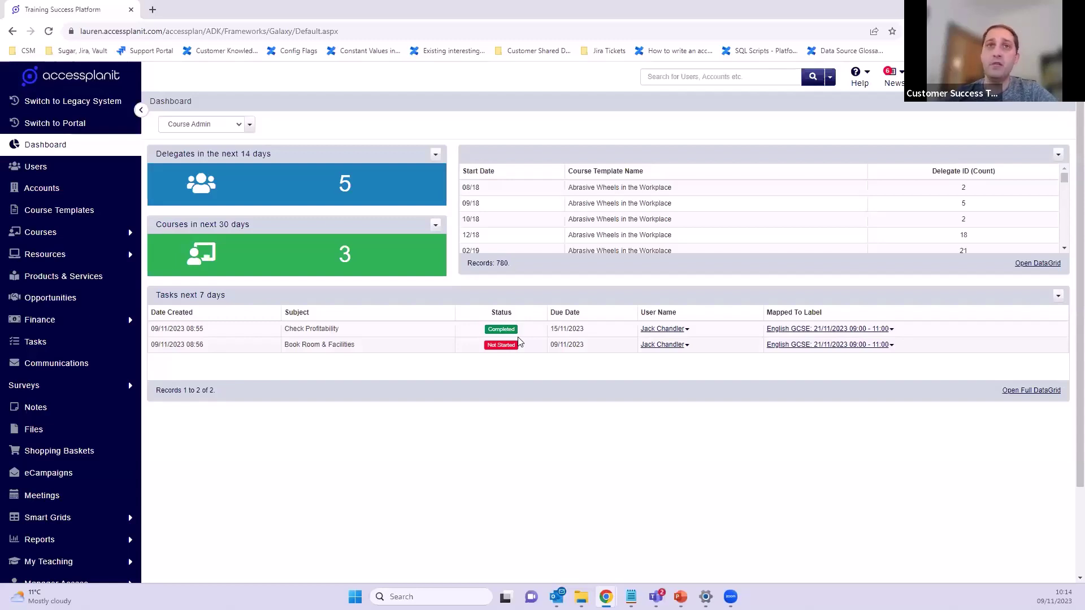
{"action": "left_click", "coordinate": [31, 351]}
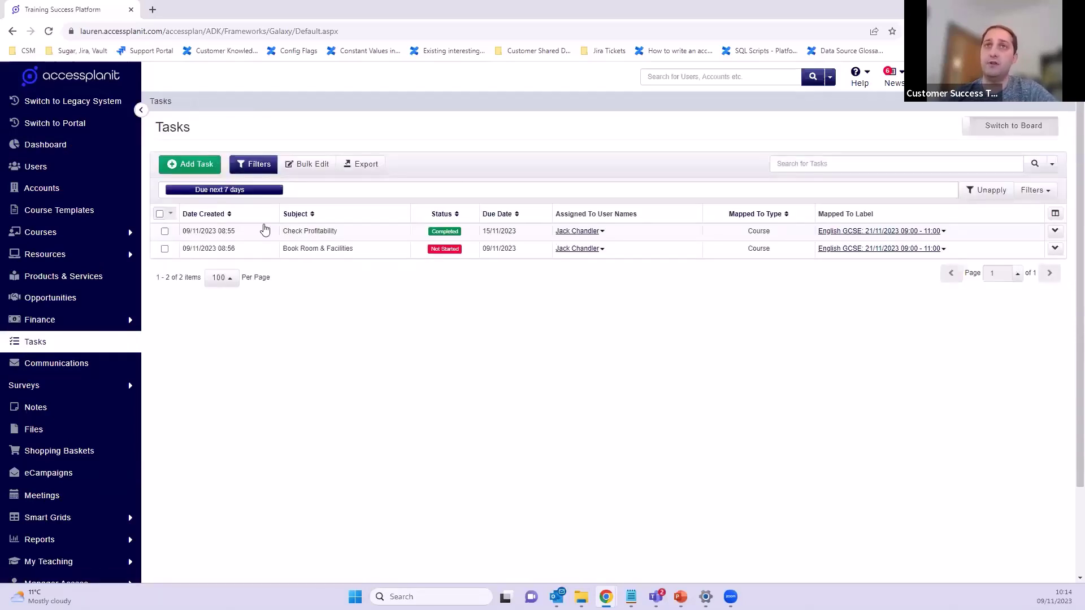
{"action": "left_click", "coordinate": [222, 201]}
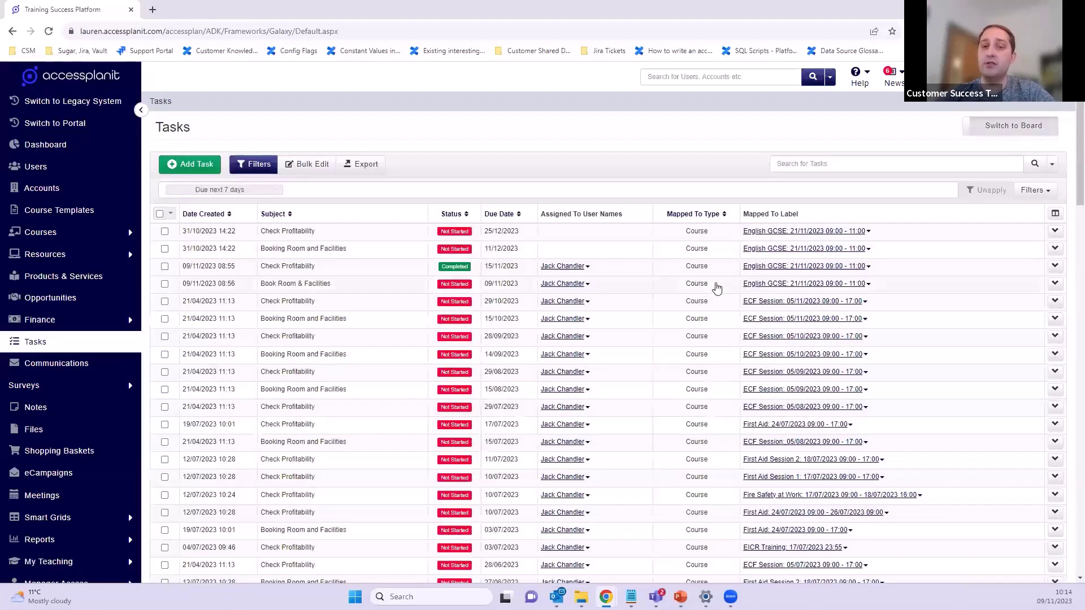
{"action": "scroll", "coordinate": [715, 290], "scroll_direction": "down", "scroll_amount": 8}
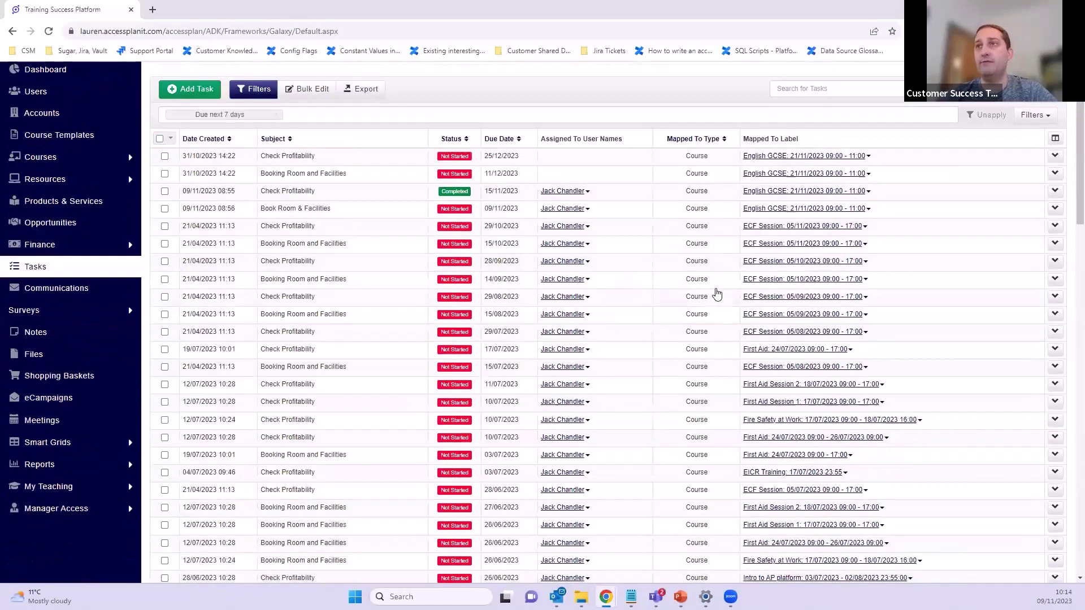
{"action": "scroll", "coordinate": [716, 292], "scroll_direction": "down", "scroll_amount": 20}
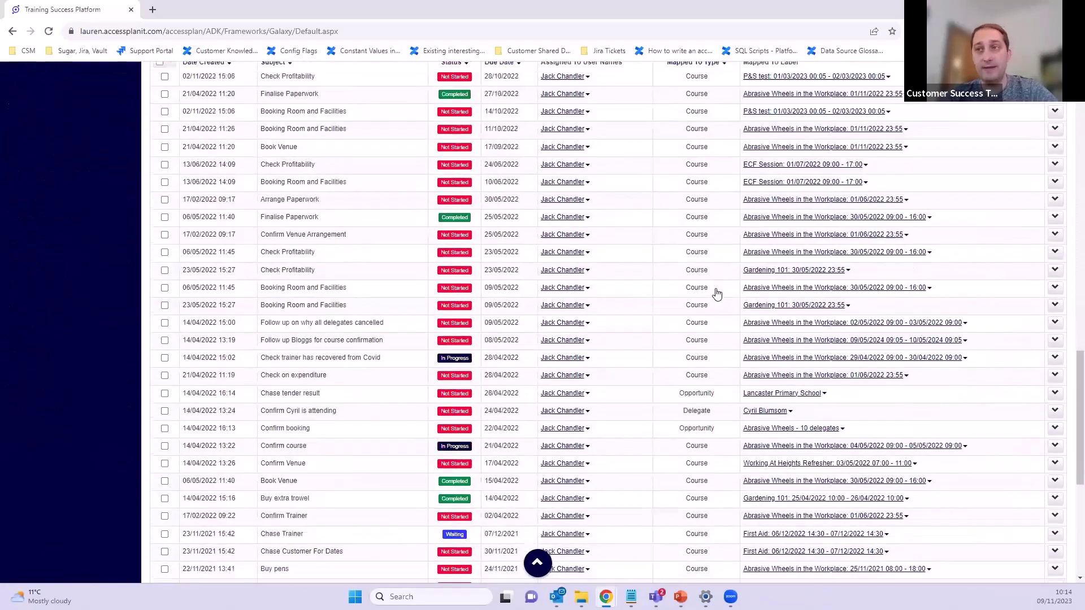
{"action": "scroll", "coordinate": [717, 293], "scroll_direction": "down", "scroll_amount": 1}
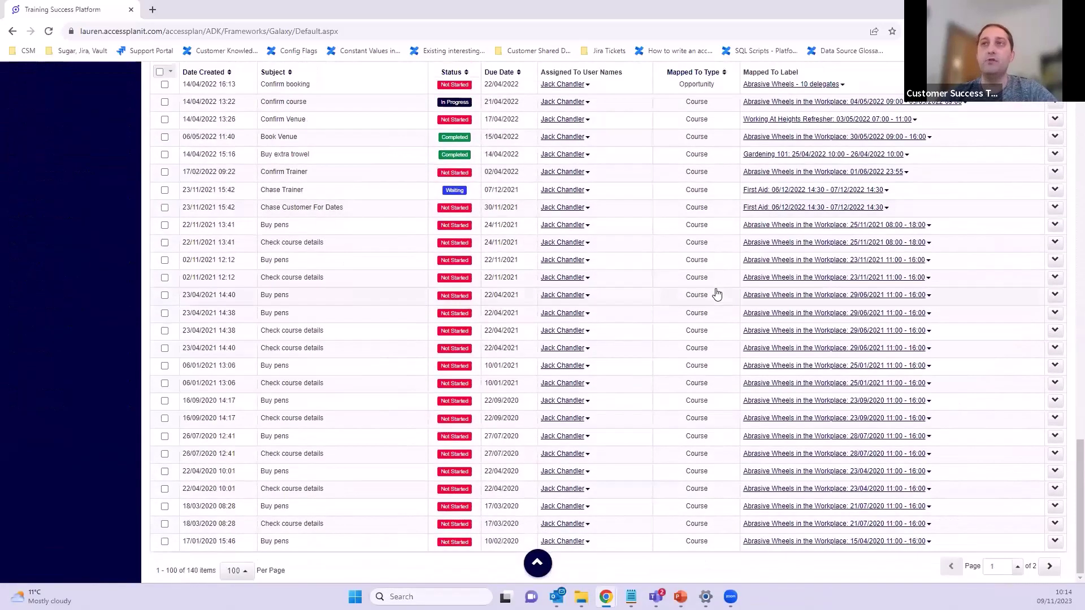
{"action": "scroll", "coordinate": [717, 293], "scroll_direction": "up", "scroll_amount": 8}
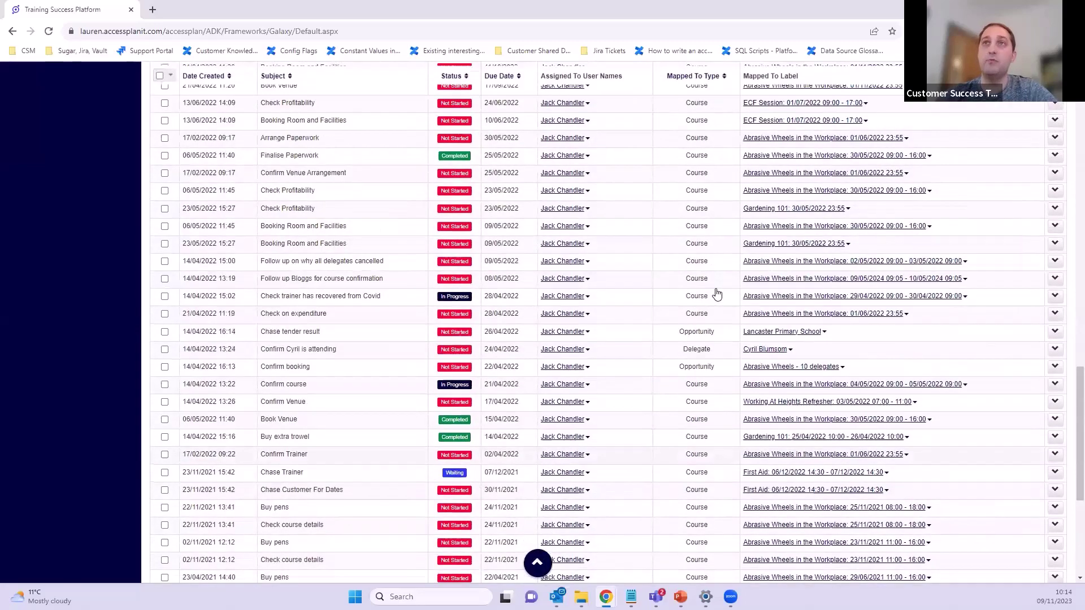
{"action": "scroll", "coordinate": [716, 292], "scroll_direction": "up", "scroll_amount": 17}
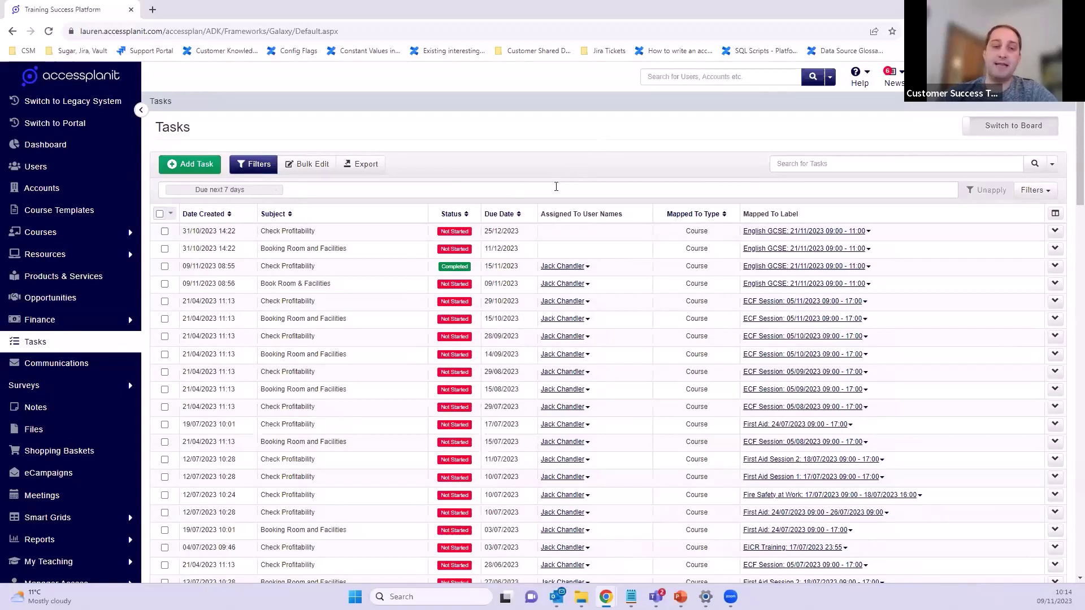
- Switch the tasks to the board view and look at the details of the first Post Out Product task
{"action": "left_click", "coordinate": [997, 134]}
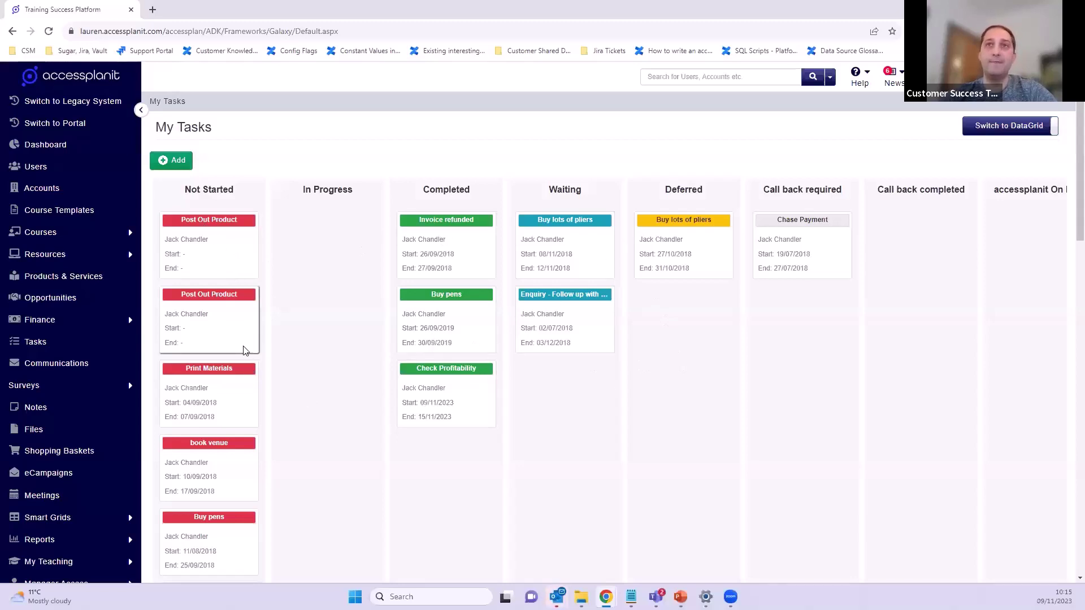
{"action": "left_click", "coordinate": [210, 259]}
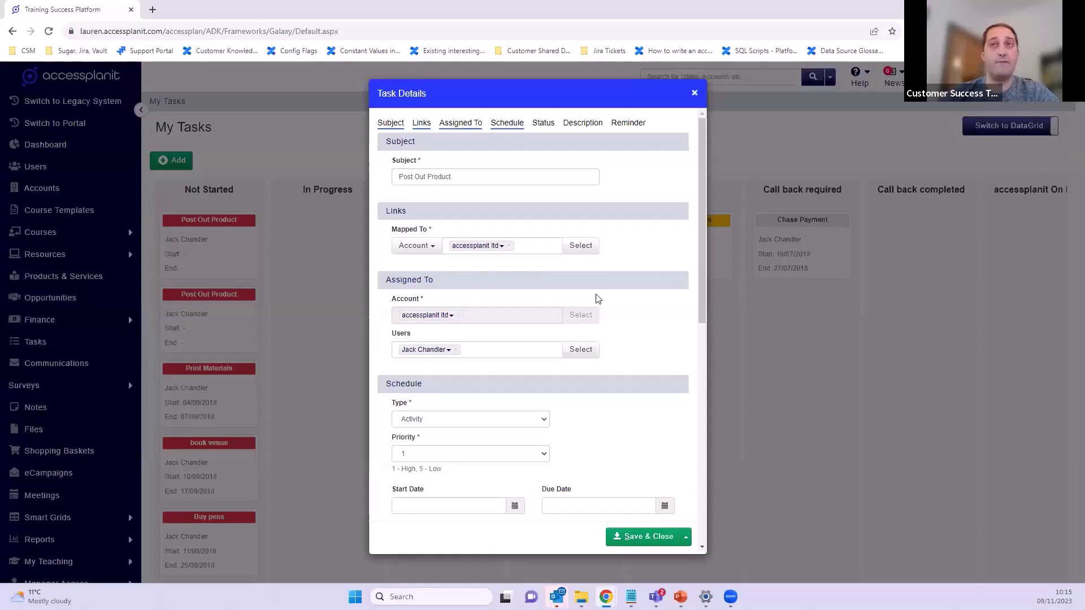
{"action": "left_click", "coordinate": [695, 95]}
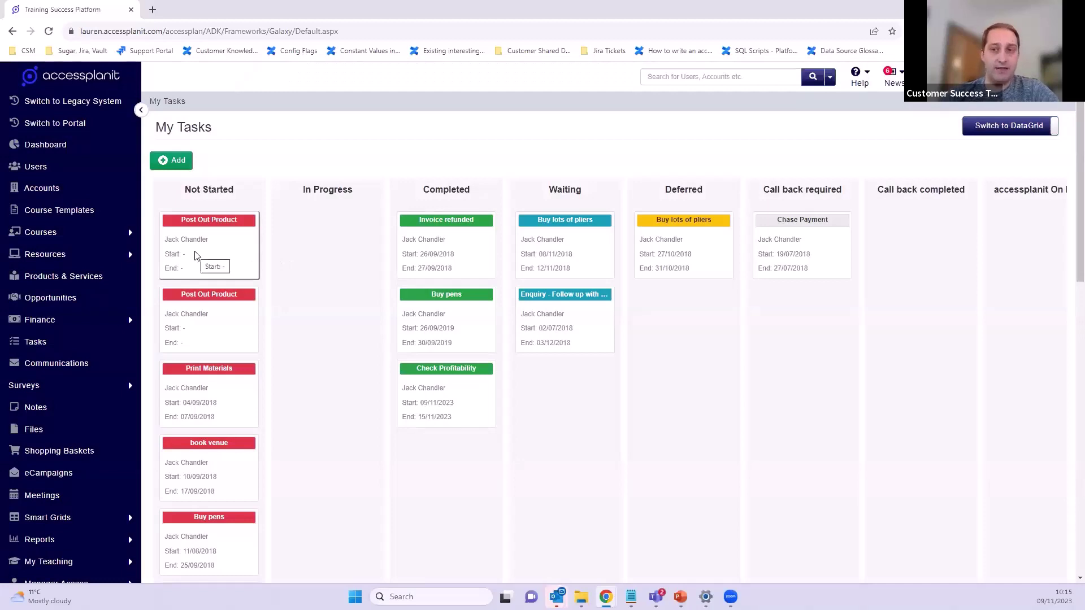
- Move the first Post Out Product card from Not Started to In Progress and on to Completed
{"action": "left_click_drag", "start_coordinate": [194, 255], "coordinate": [311, 252]}
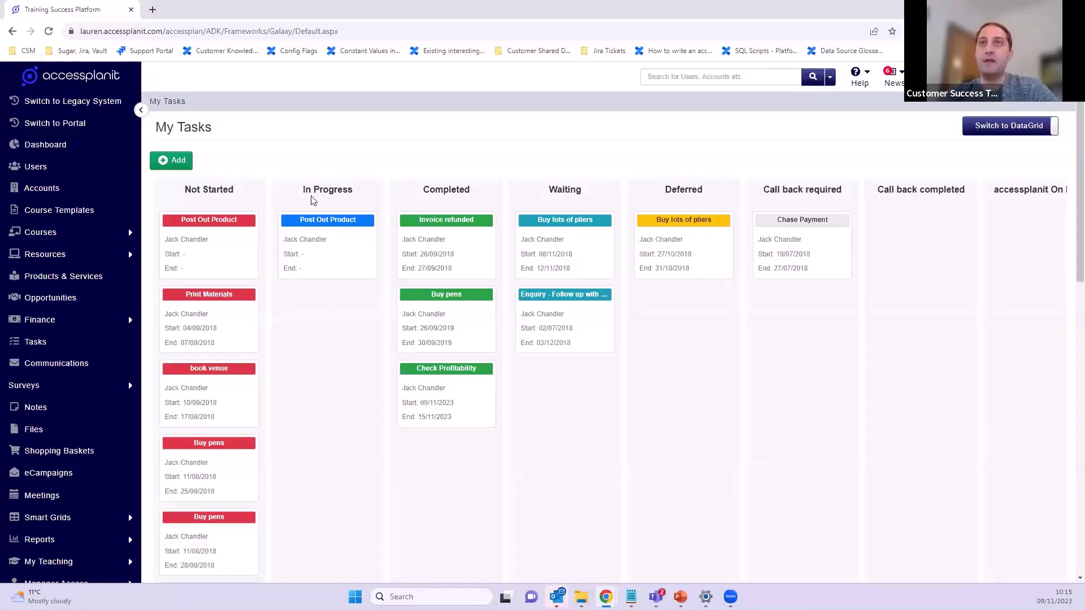
{"action": "left_click_drag", "start_coordinate": [319, 249], "coordinate": [433, 477]}
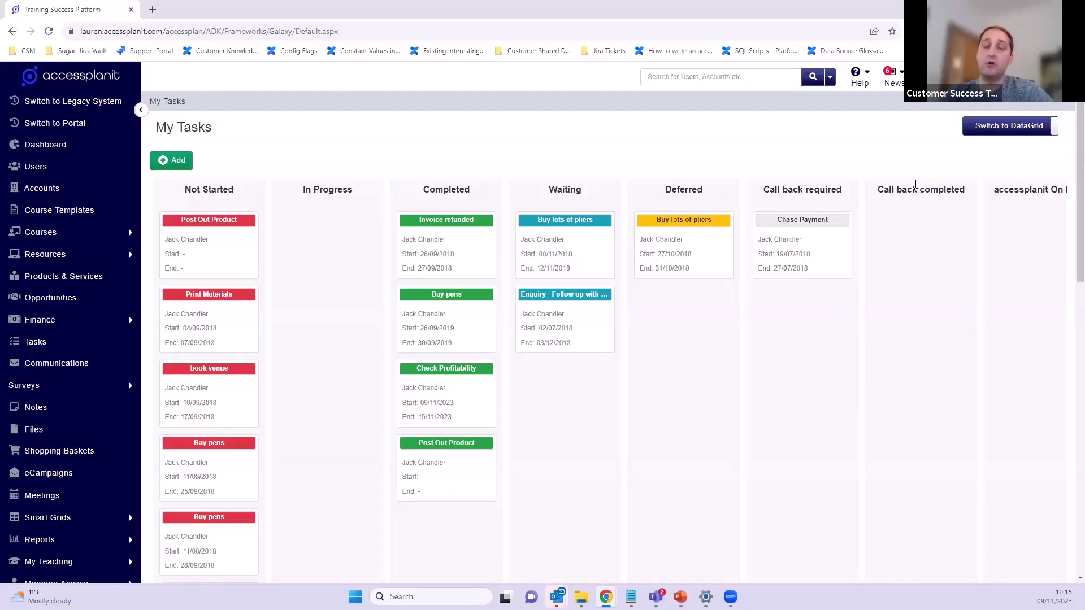
- Move deferred Buy lots of pliers to Call back required, Chase Payment to Deferred, and waiting Buy lots of pliers plus Post Out Product to In Progress
{"action": "left_click_drag", "start_coordinate": [676, 264], "coordinate": [813, 291]}
{"action": "left_click_drag", "start_coordinate": [803, 254], "coordinate": [695, 260]}
{"action": "left_click_drag", "start_coordinate": [556, 268], "coordinate": [347, 273]}
{"action": "left_click_drag", "start_coordinate": [223, 271], "coordinate": [328, 337]}
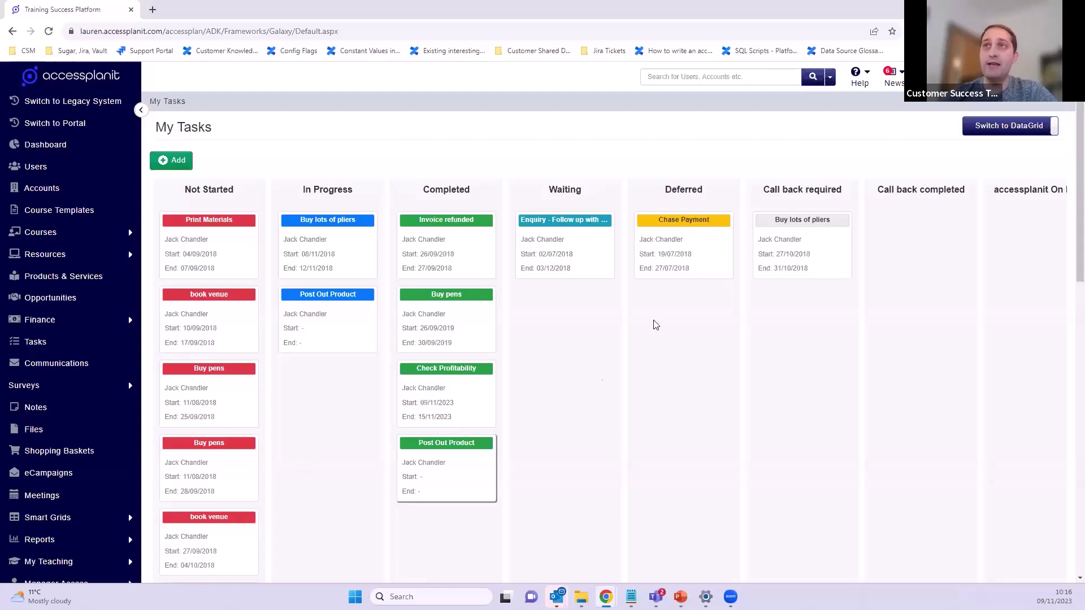
- Add a new task from the board and enter "Follow up course survey" as its subject
{"action": "left_click", "coordinate": [171, 161]}
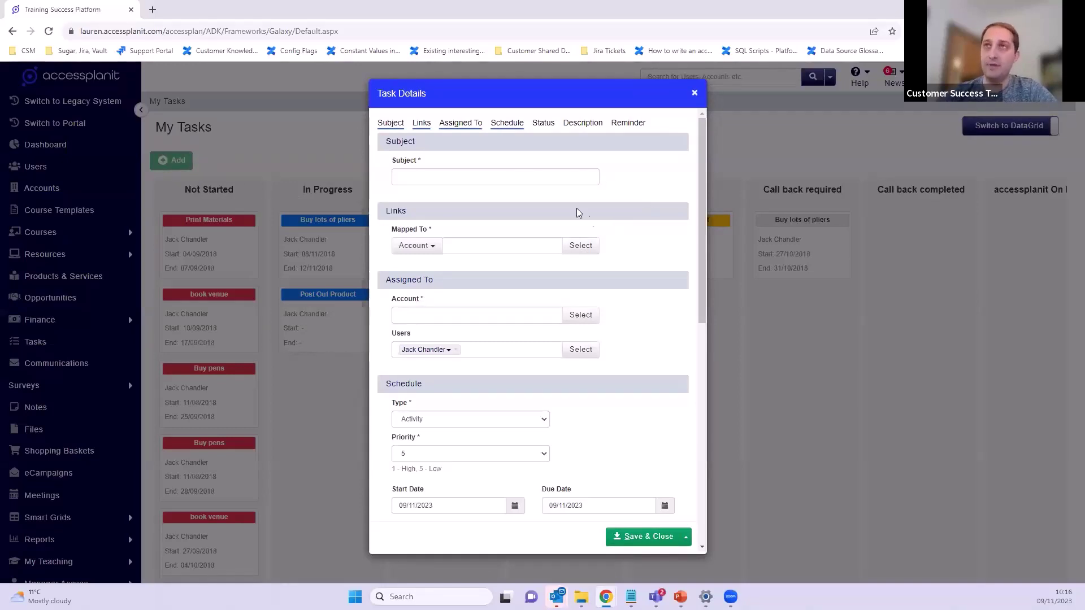
{"action": "left_click", "coordinate": [538, 180]}
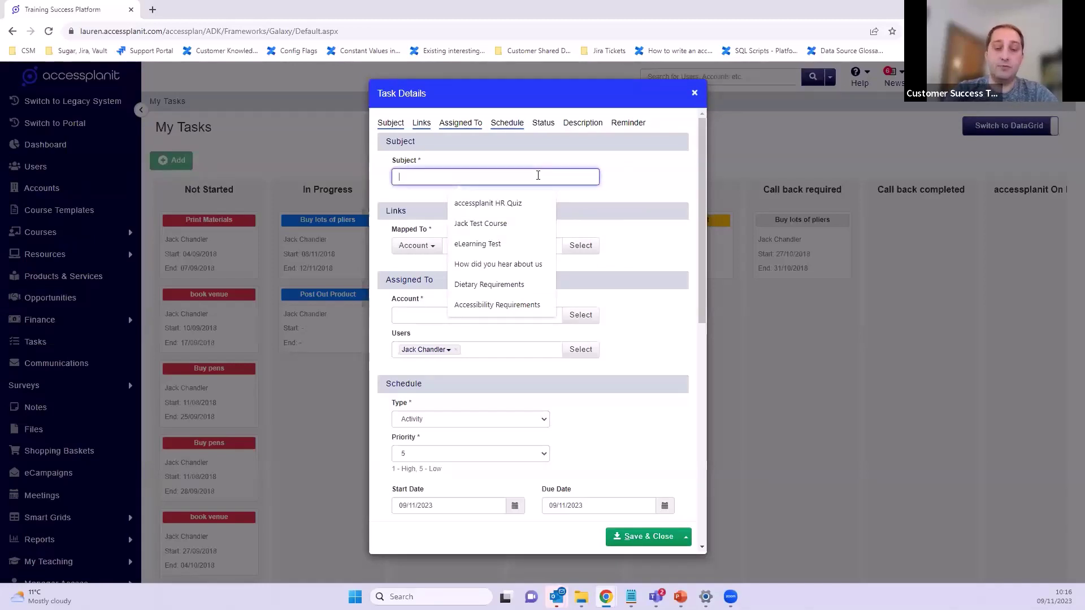
{"action": "type", "text": "Follow up"}
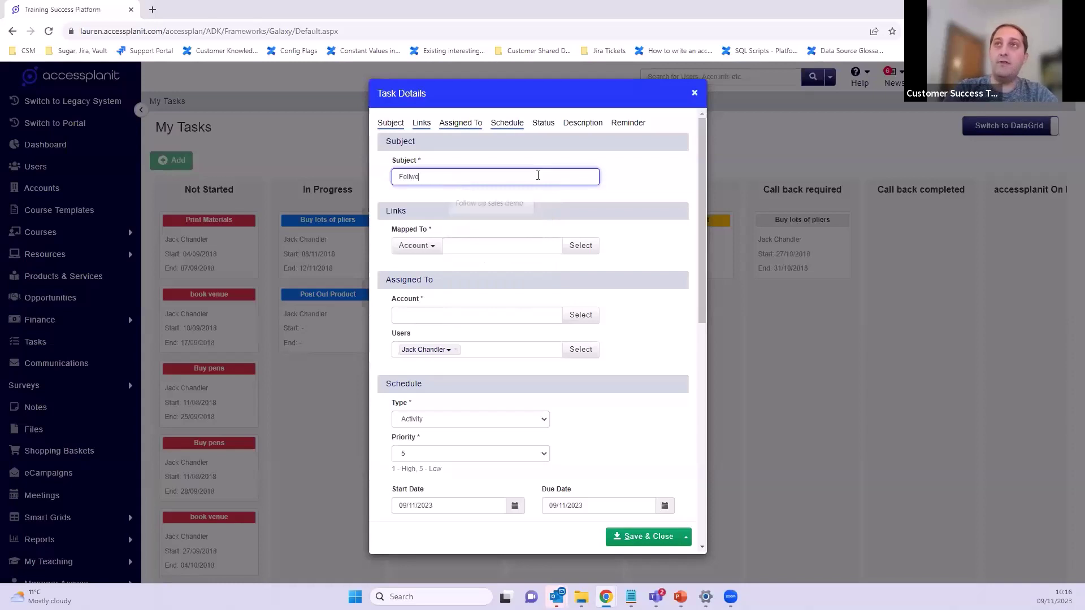
{"action": "type", "text": " course survey"}
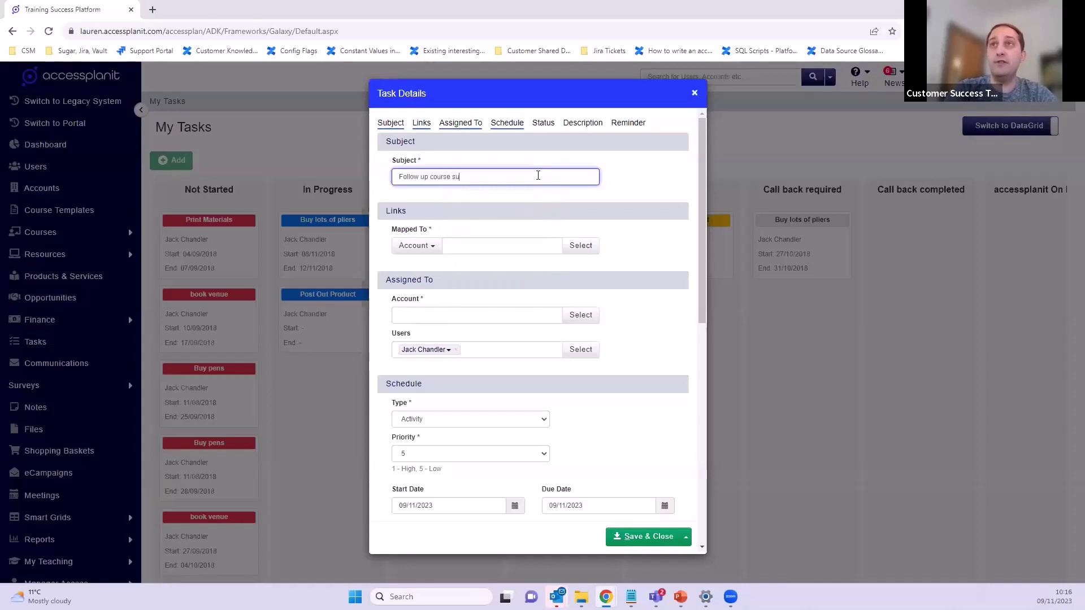
- Map the new task to a course and choose the English GCSE course starting 21/11/2023
{"action": "left_click", "coordinate": [415, 248]}
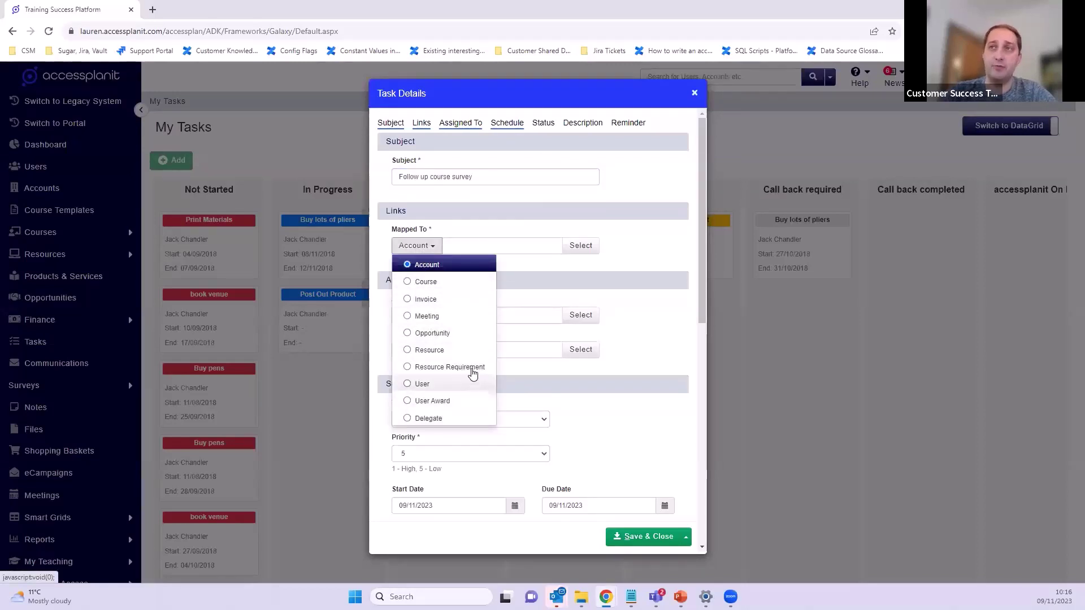
{"action": "left_click", "coordinate": [427, 282]}
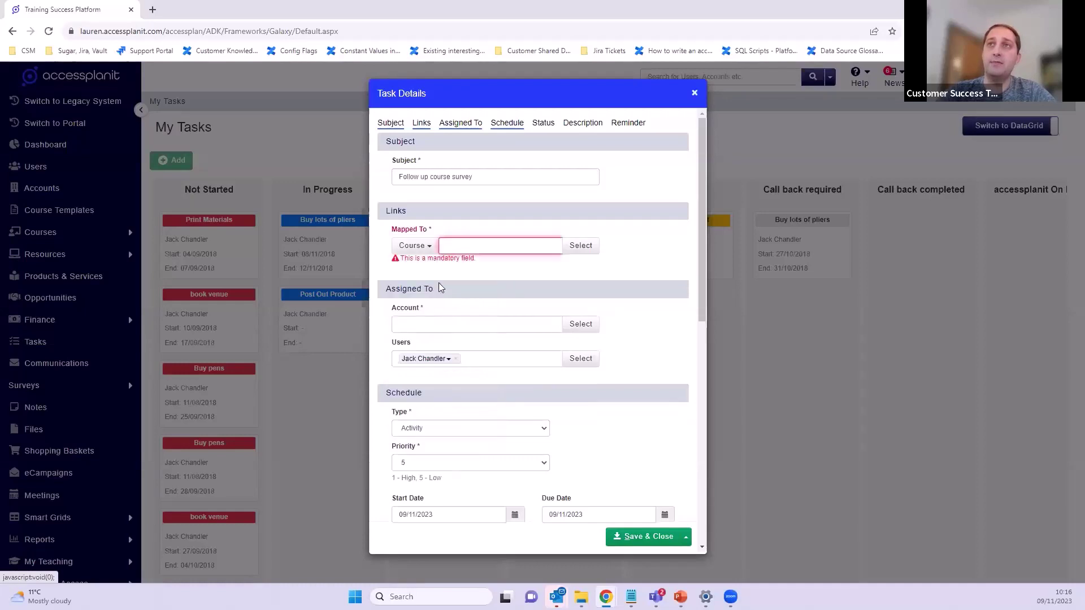
{"action": "left_click", "coordinate": [584, 251]}
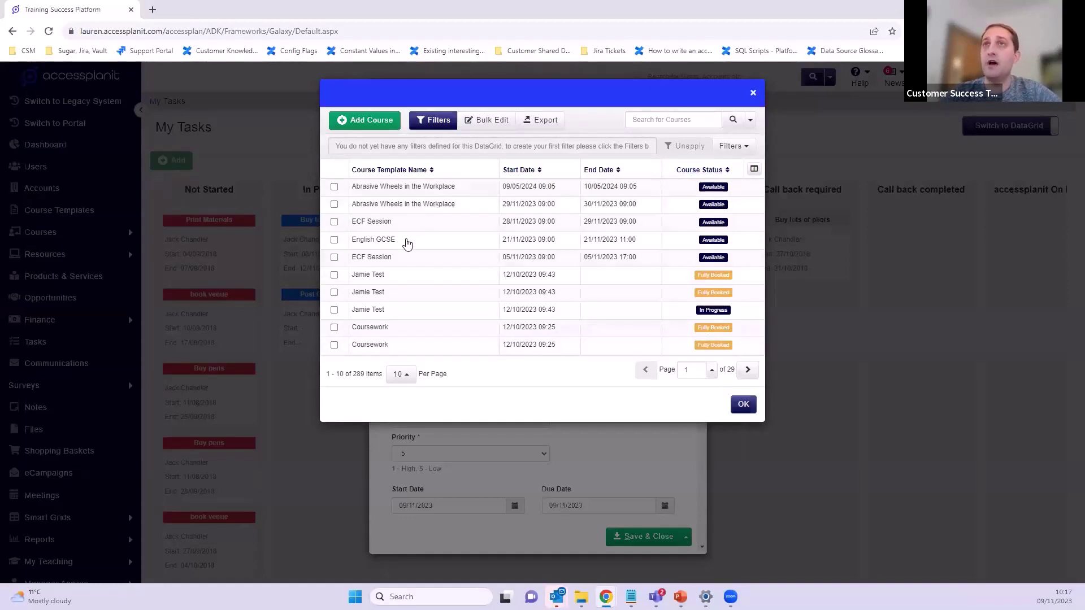
{"action": "left_click", "coordinate": [373, 246]}
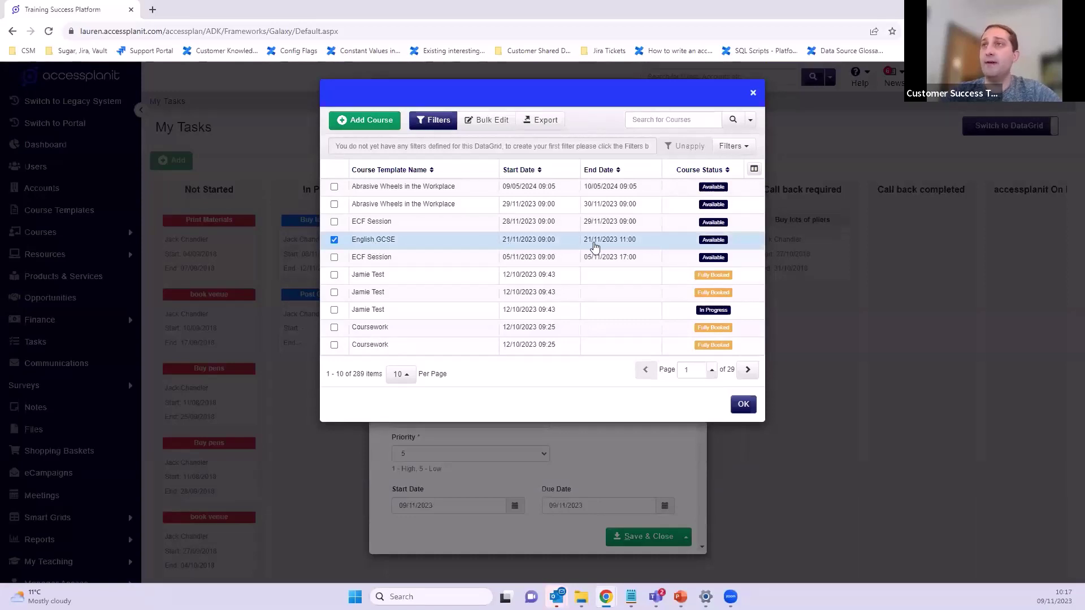
{"action": "left_click", "coordinate": [744, 405]}
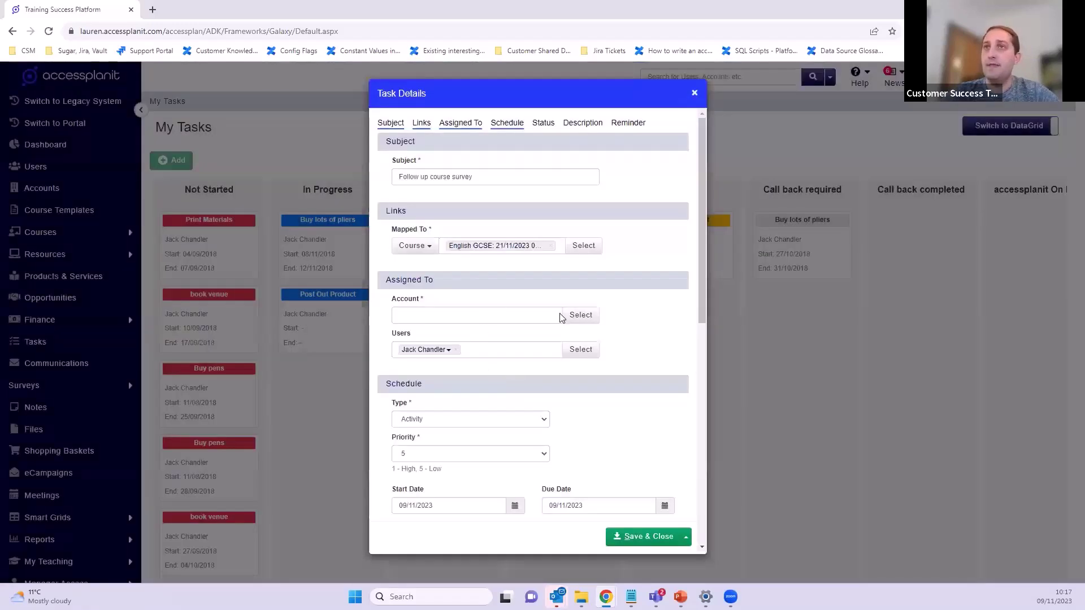
- Assign the task to the accessplanit ltd account
{"action": "left_click", "coordinate": [574, 315]}
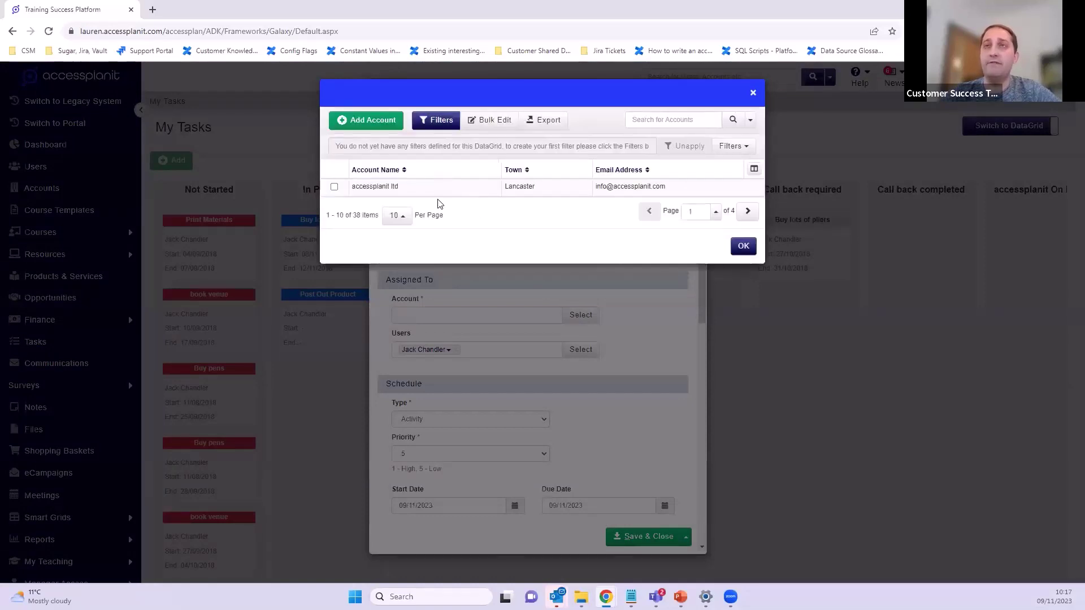
{"action": "left_click", "coordinate": [409, 191]}
{"action": "left_click", "coordinate": [742, 248]}
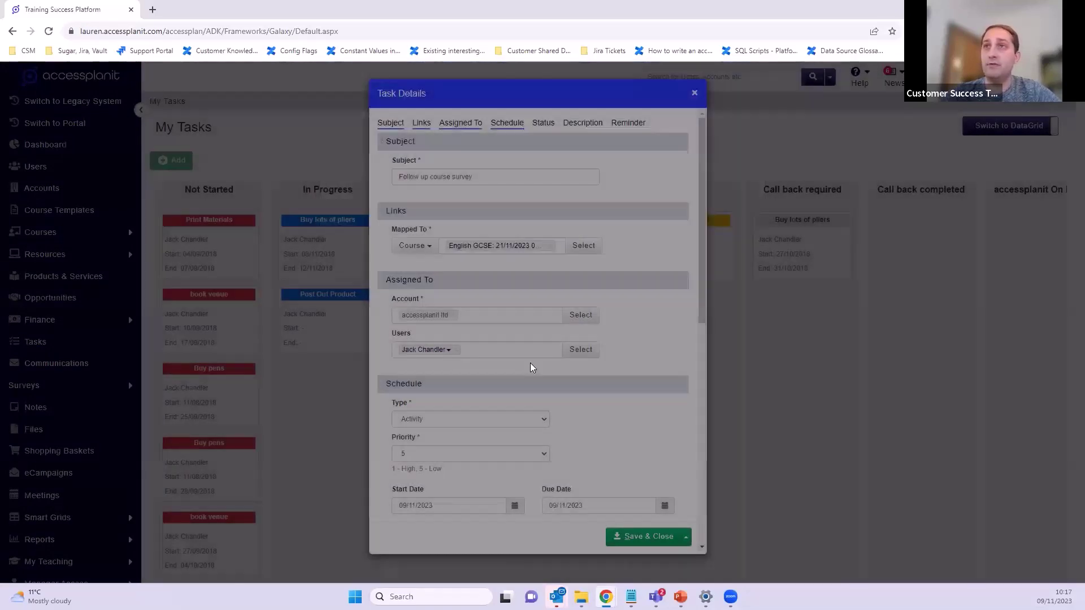
- Set the task's type to Follow up and its priority to 1
{"action": "scroll", "coordinate": [452, 369], "scroll_direction": "down", "scroll_amount": 1}
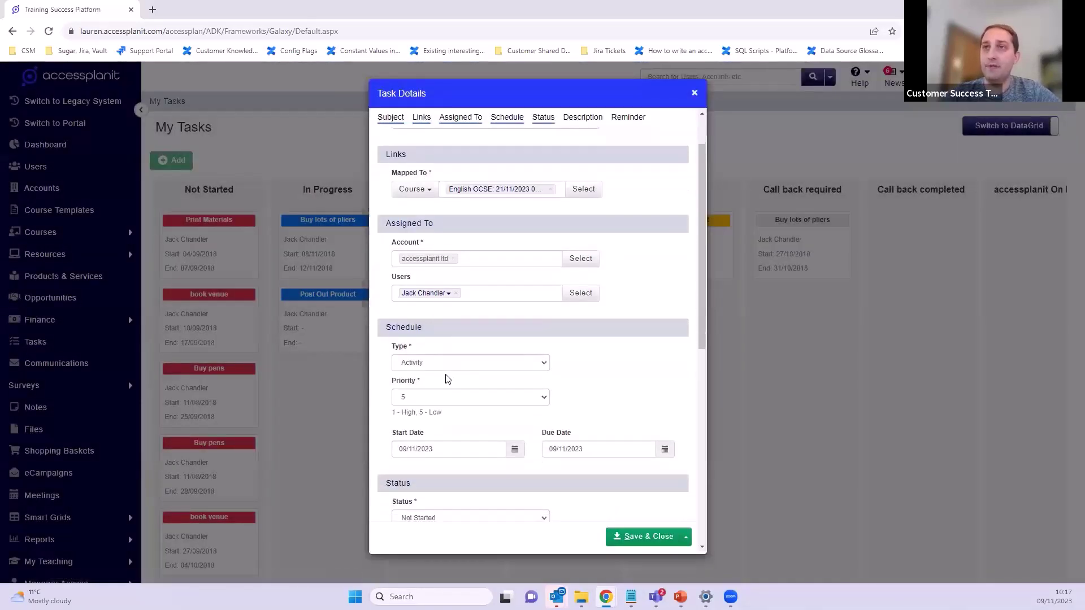
{"action": "left_click", "coordinate": [438, 364]}
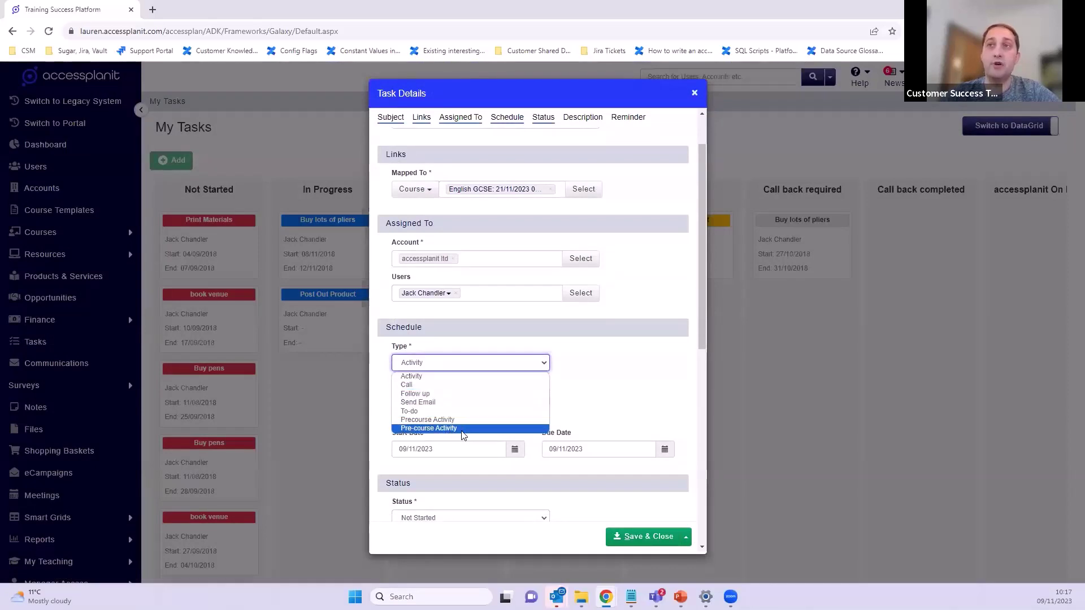
{"action": "left_click", "coordinate": [437, 396]}
{"action": "scroll", "coordinate": [443, 396], "scroll_direction": "down", "scroll_amount": 1}
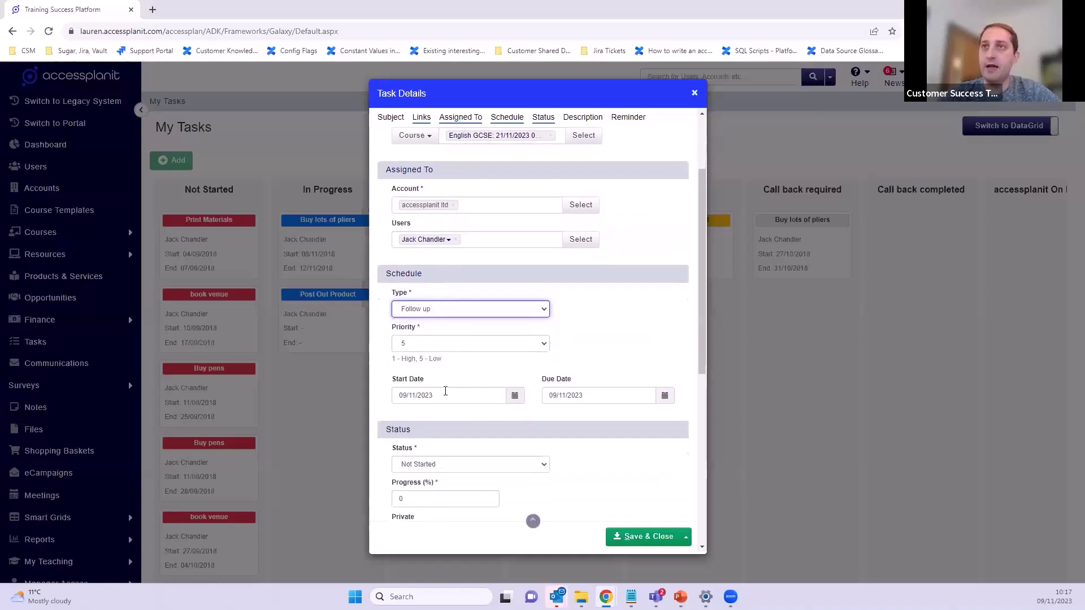
{"action": "left_click", "coordinate": [437, 340]}
{"action": "left_click", "coordinate": [437, 356]}
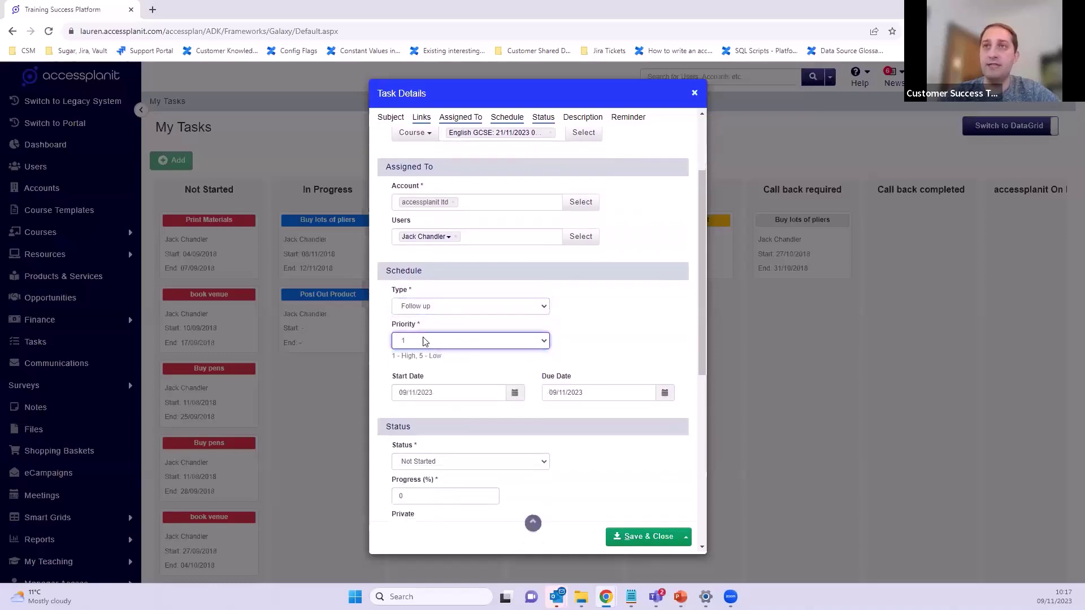
- Set both the start date and the due date of the task to 22/11/2023
{"action": "scroll", "coordinate": [478, 393], "scroll_direction": "down", "scroll_amount": 1}
{"action": "scroll", "coordinate": [477, 394], "scroll_direction": "down", "scroll_amount": 1}
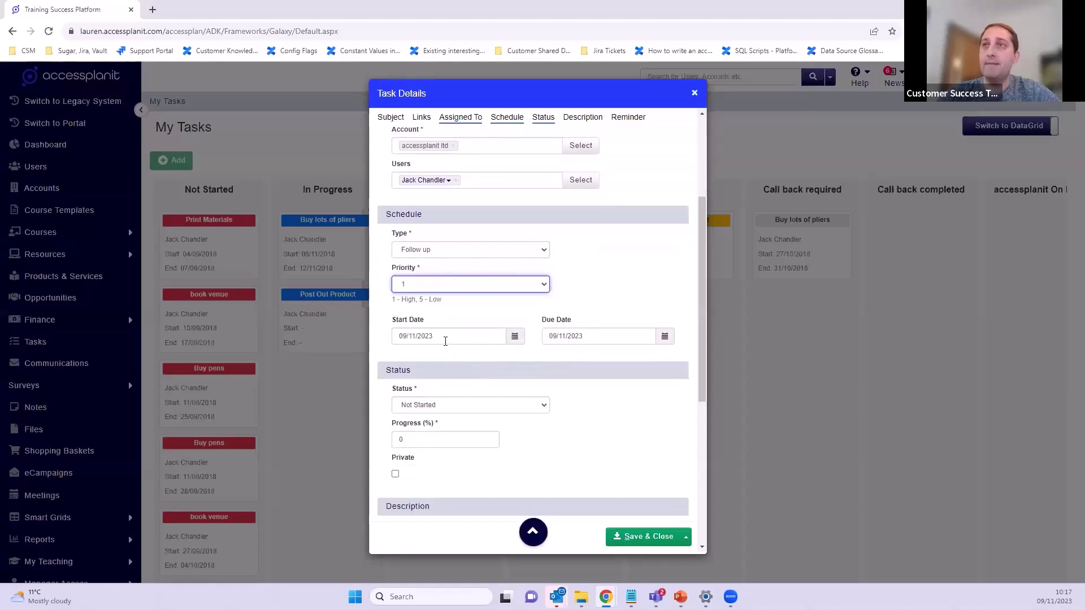
{"action": "scroll", "coordinate": [445, 341], "scroll_direction": "up", "scroll_amount": 3}
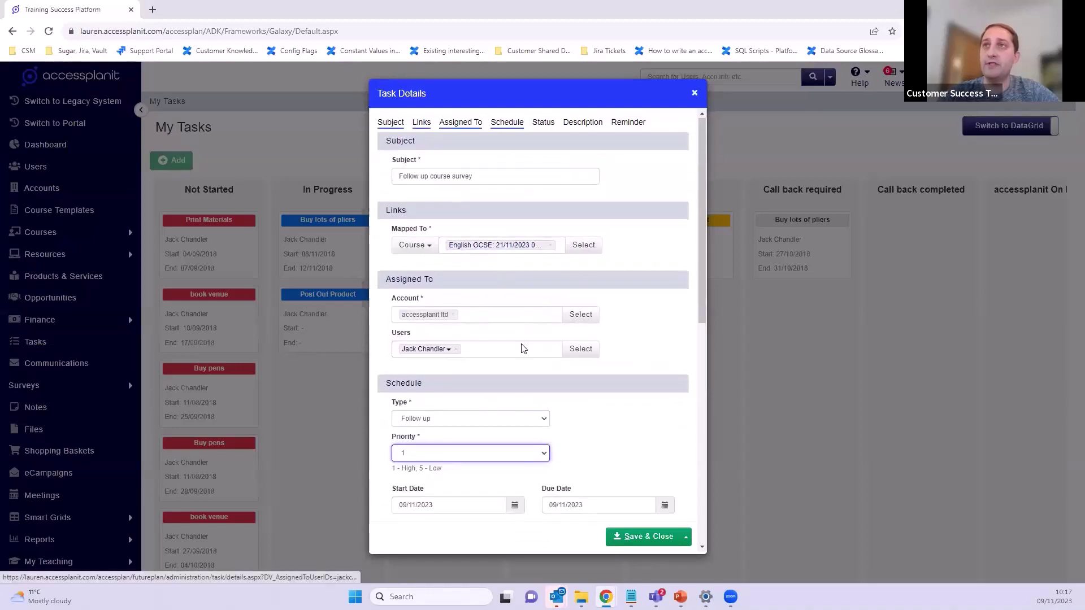
{"action": "scroll", "coordinate": [521, 347], "scroll_direction": "down", "scroll_amount": 3}
{"action": "left_click", "coordinate": [514, 392]}
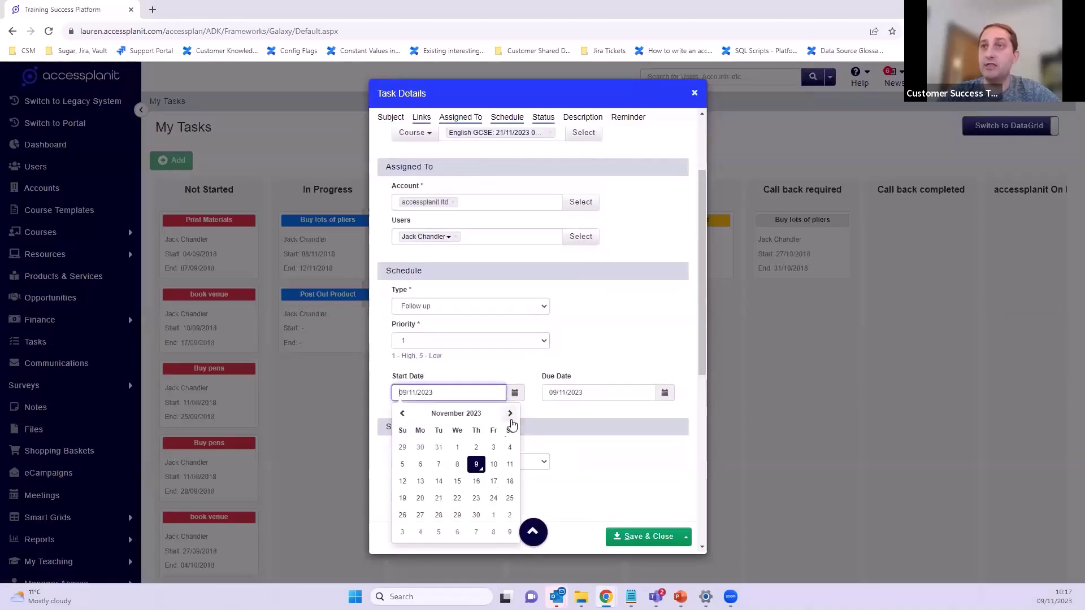
{"action": "left_click", "coordinate": [457, 497]}
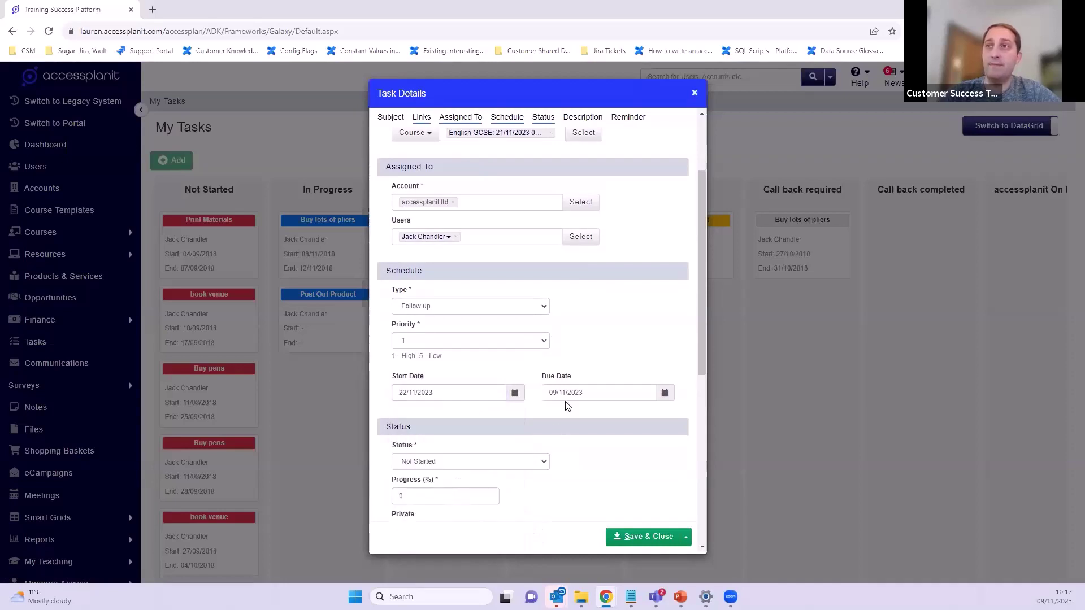
{"action": "left_click", "coordinate": [573, 395]}
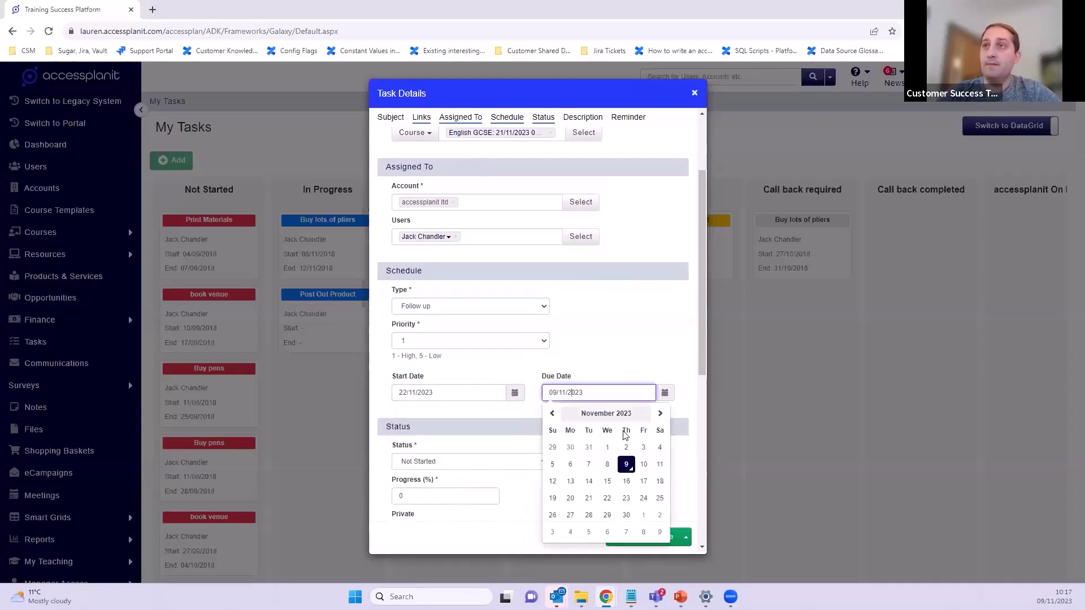
{"action": "left_click", "coordinate": [606, 499]}
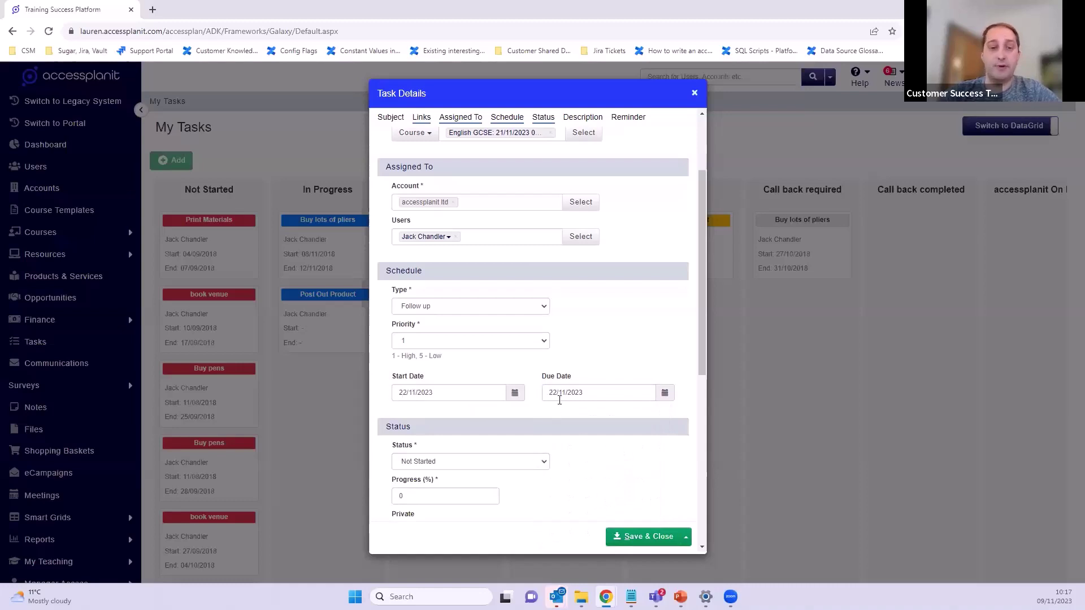
- Enter "Follow up course survey results & distribute" as the task's description
{"action": "scroll", "coordinate": [568, 396], "scroll_direction": "down", "scroll_amount": 1}
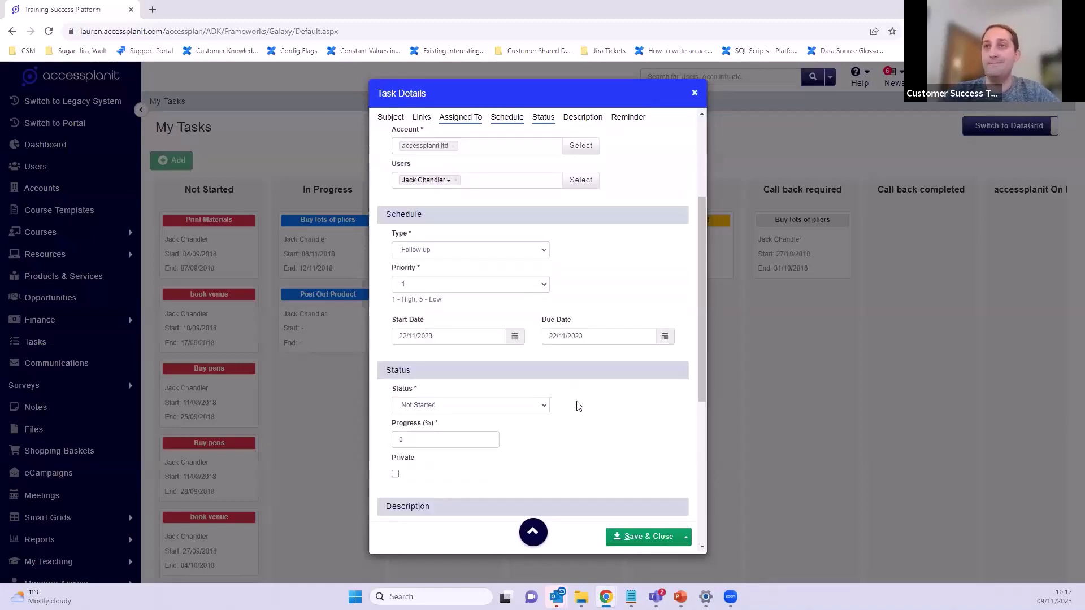
{"action": "scroll", "coordinate": [492, 416], "scroll_direction": "down", "scroll_amount": 3}
{"action": "type", "text": "Follow up course "}
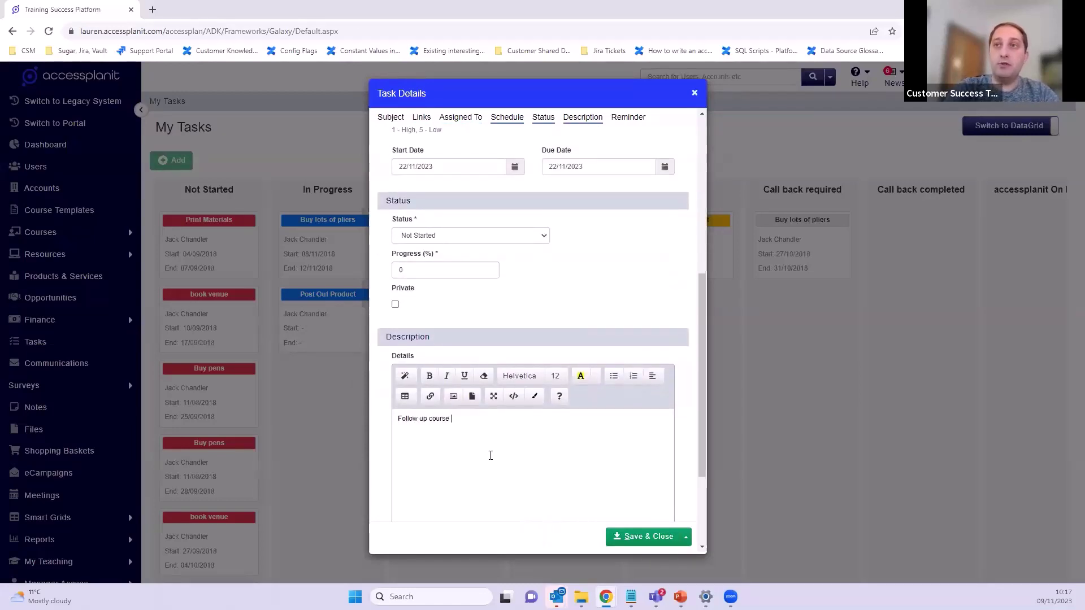
{"action": "type", "text": "survey results &"}
{"action": "key", "text": "BackSpace"}
{"action": "key", "text": "BackSpace"}
{"action": "key", "text": "BackSpace"}
{"action": "type", "text": "istribute"}
- Turn on the email reminder for the task and set its reminder date to 22/11/2023 09:00
{"action": "scroll", "coordinate": [491, 455], "scroll_direction": "down", "scroll_amount": 3}
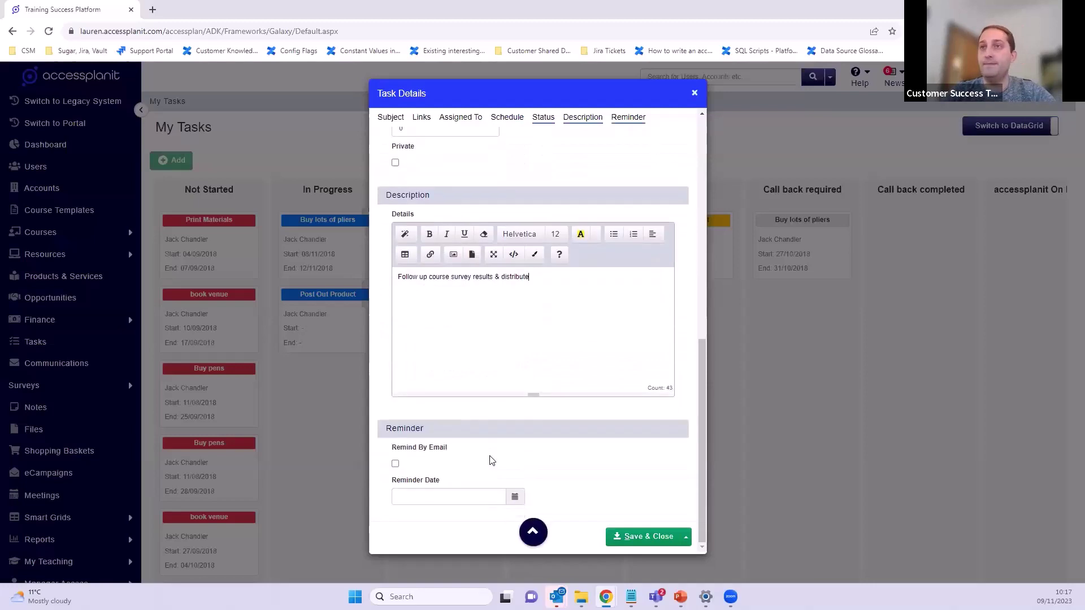
{"action": "left_click", "coordinate": [396, 464]}
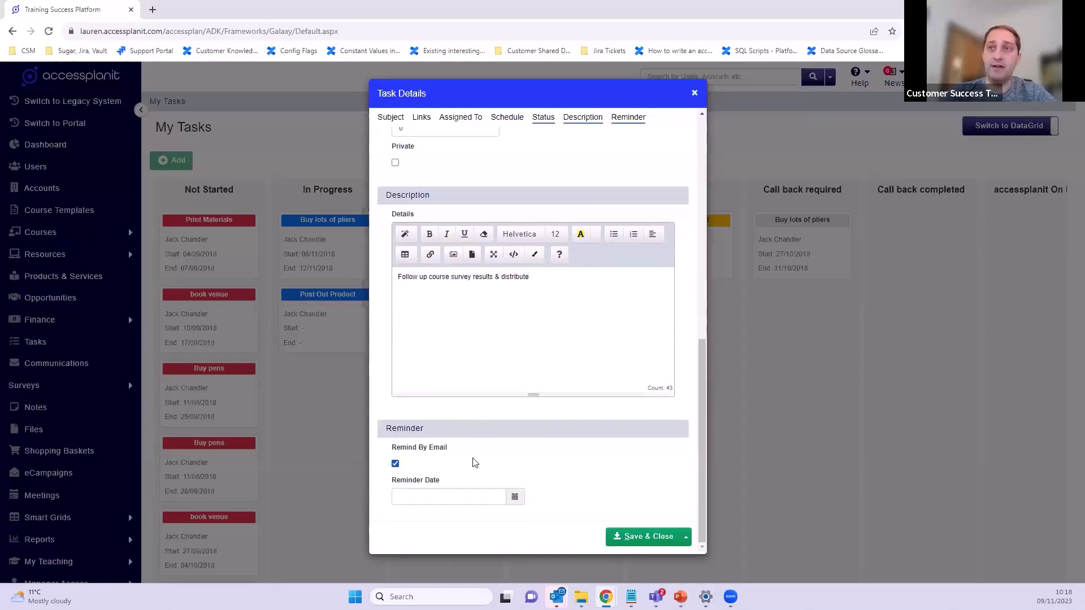
{"action": "left_click", "coordinate": [514, 498]}
{"action": "scroll", "coordinate": [531, 491], "scroll_direction": "down", "scroll_amount": 3}
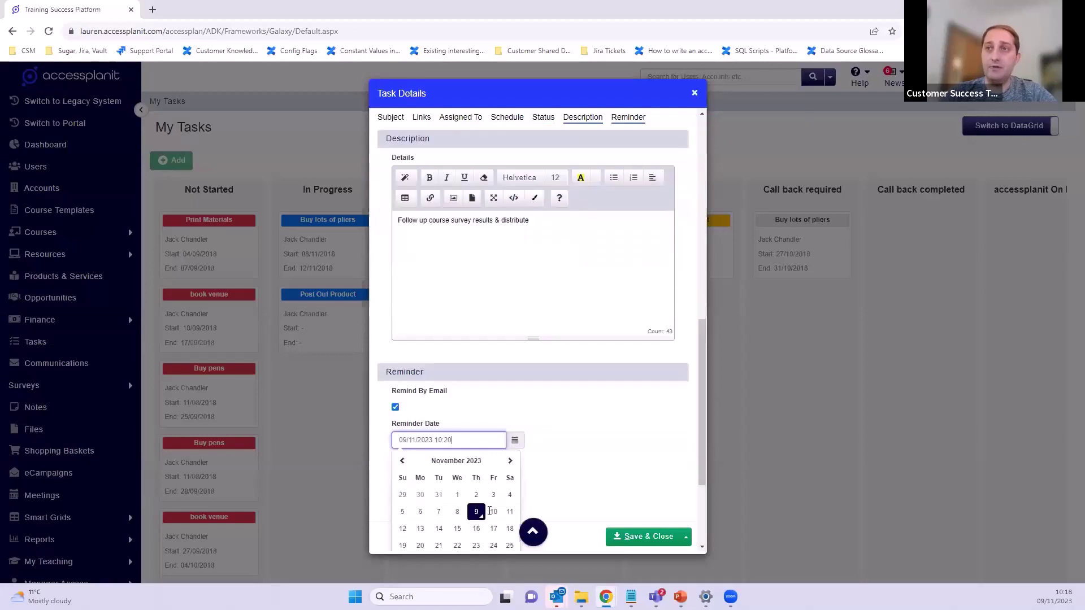
{"action": "left_click", "coordinate": [457, 432]}
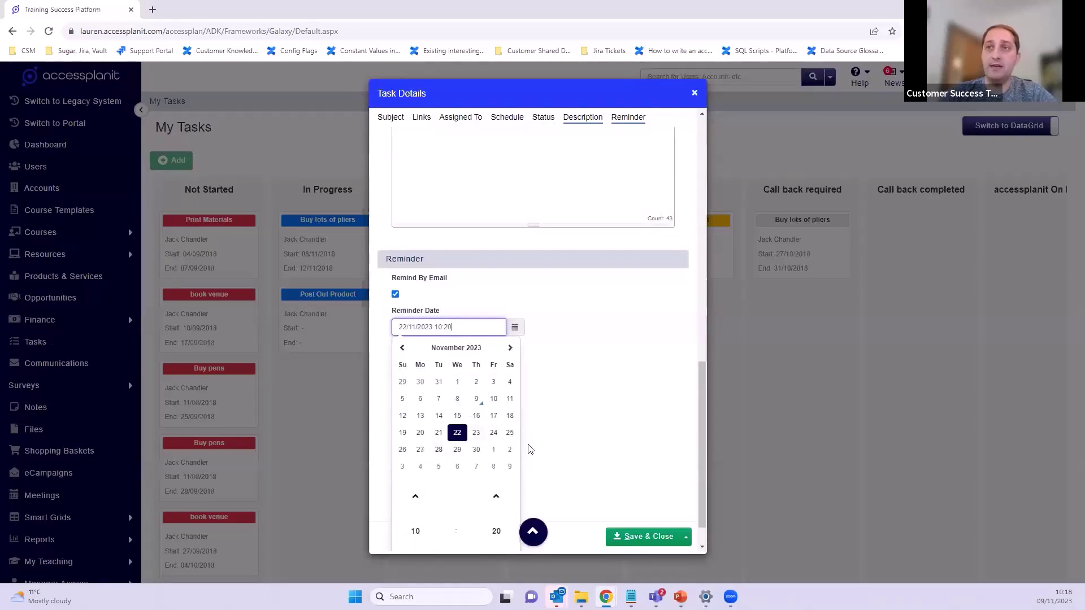
{"action": "scroll", "coordinate": [528, 448], "scroll_direction": "down", "scroll_amount": 1}
{"action": "left_click", "coordinate": [415, 529]}
{"action": "left_click", "coordinate": [496, 529]}
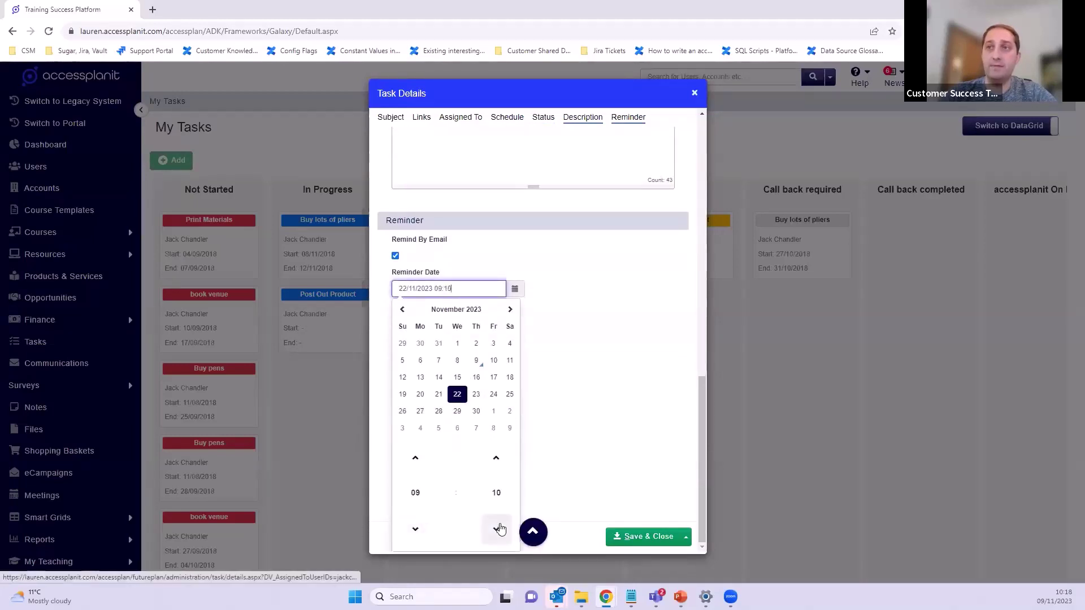
{"action": "left_click", "coordinate": [496, 529]}
{"action": "left_click", "coordinate": [496, 530]}
{"action": "left_click", "coordinate": [496, 530]}
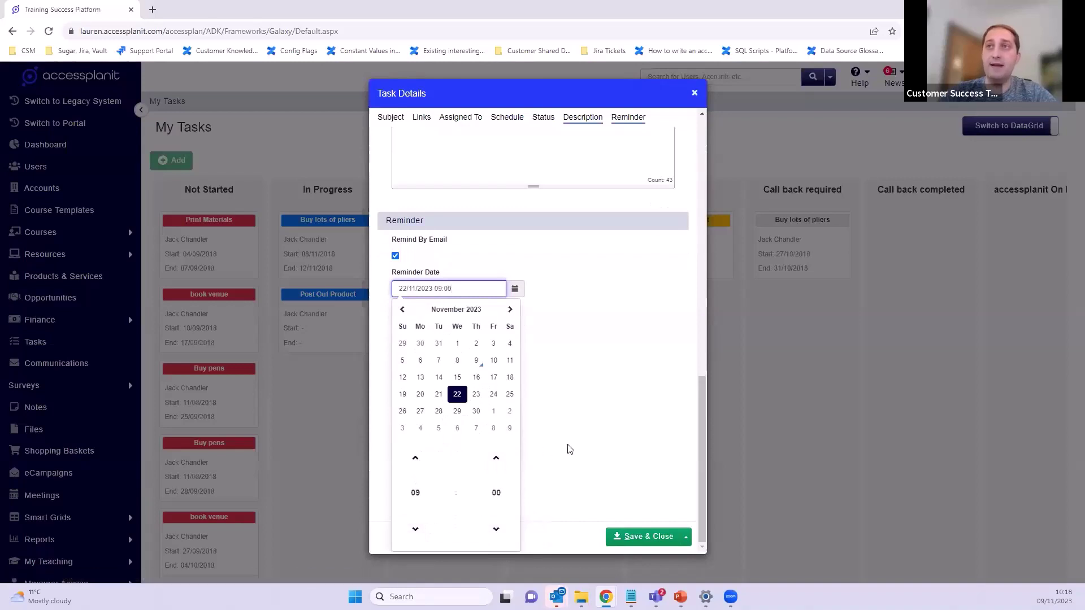
{"action": "left_click", "coordinate": [583, 402]}
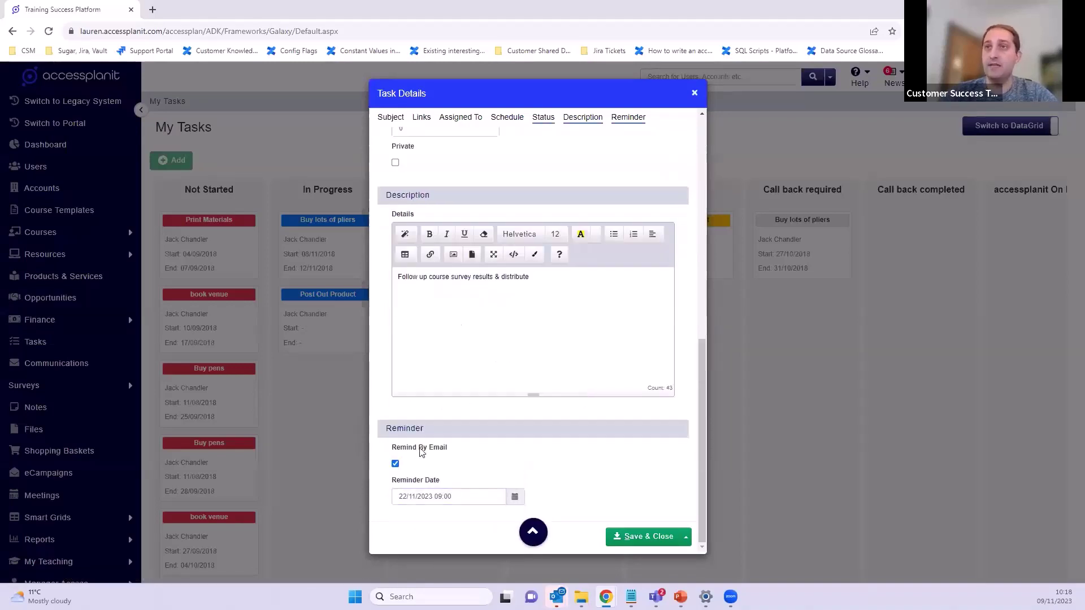
- Review the completed task details, then save and close the task
{"action": "scroll", "coordinate": [511, 396], "scroll_direction": "up", "scroll_amount": 6}
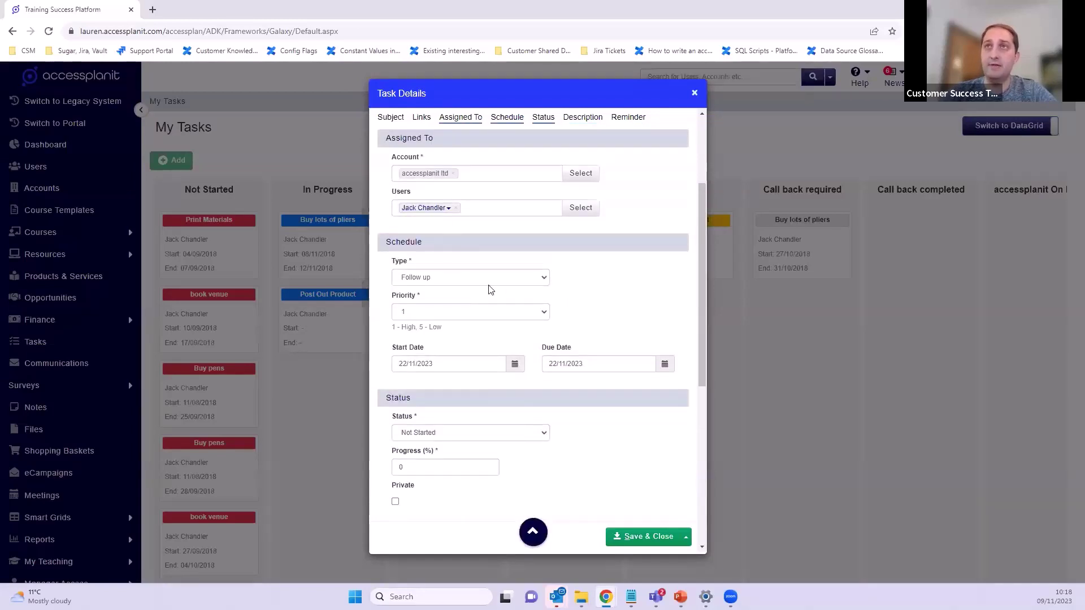
{"action": "scroll", "coordinate": [537, 388], "scroll_direction": "down", "scroll_amount": 1}
{"action": "scroll", "coordinate": [538, 388], "scroll_direction": "down", "scroll_amount": 5}
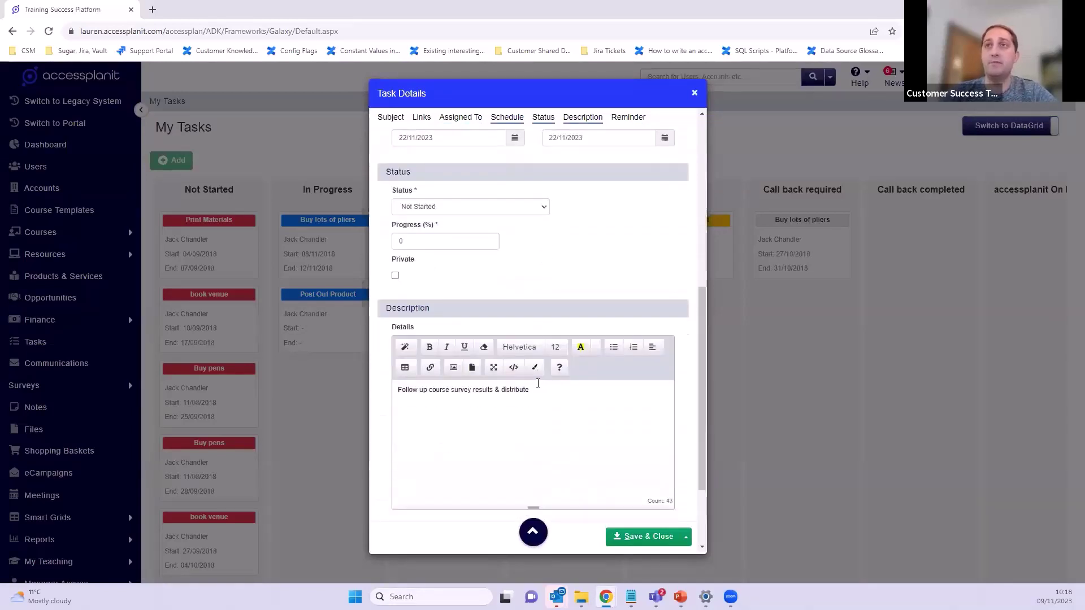
{"action": "left_click", "coordinate": [640, 538]}
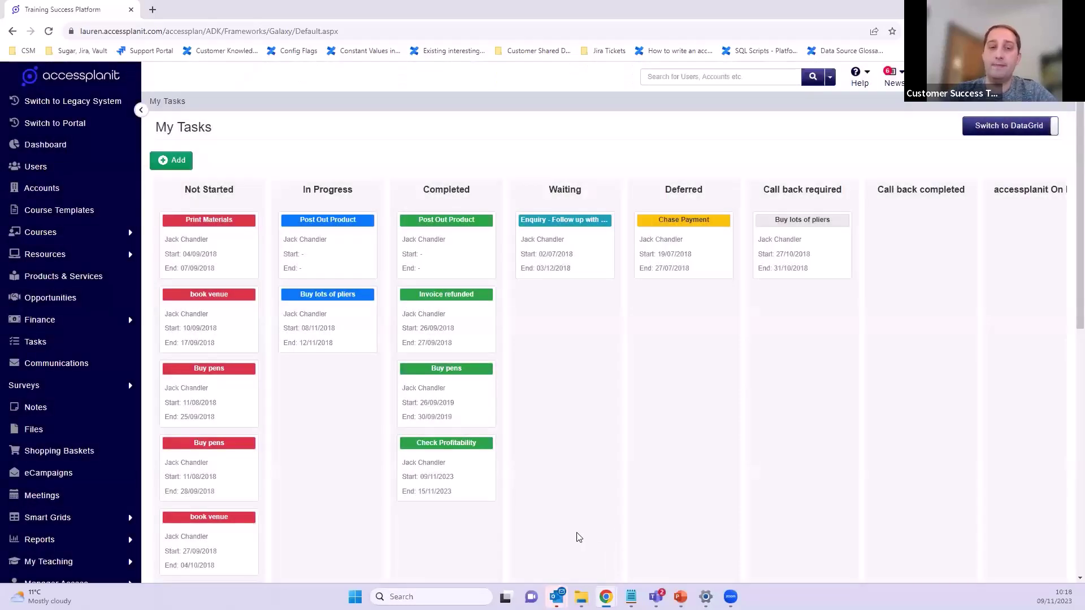
- Look through the Not Started cards on the task board
{"action": "scroll", "coordinate": [329, 448], "scroll_direction": "down", "scroll_amount": 8}
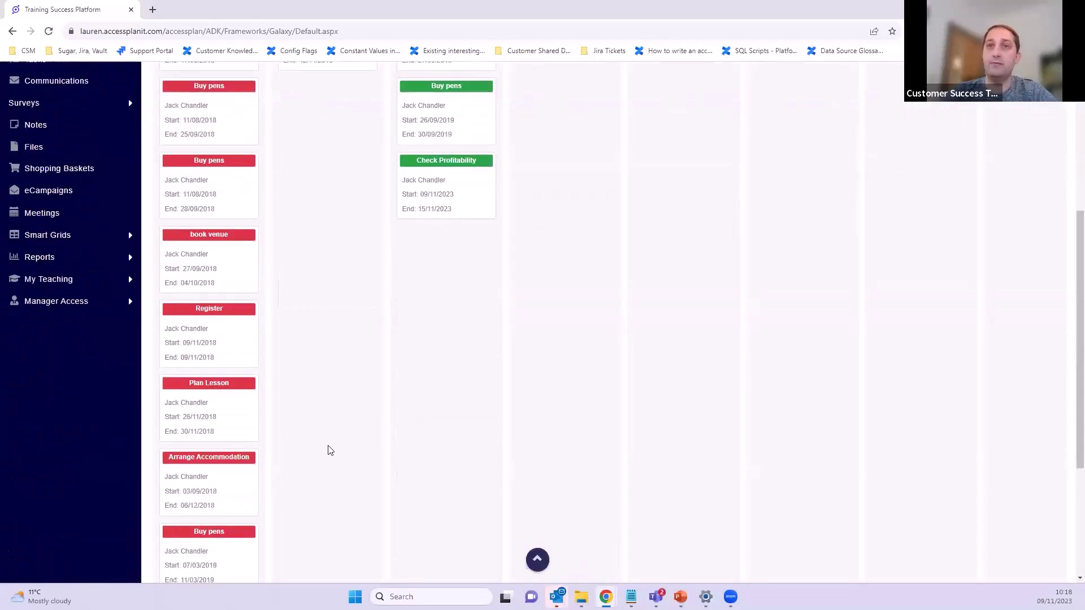
{"action": "left_click", "coordinate": [208, 468]}
{"action": "scroll", "coordinate": [247, 421], "scroll_direction": "down", "scroll_amount": 5}
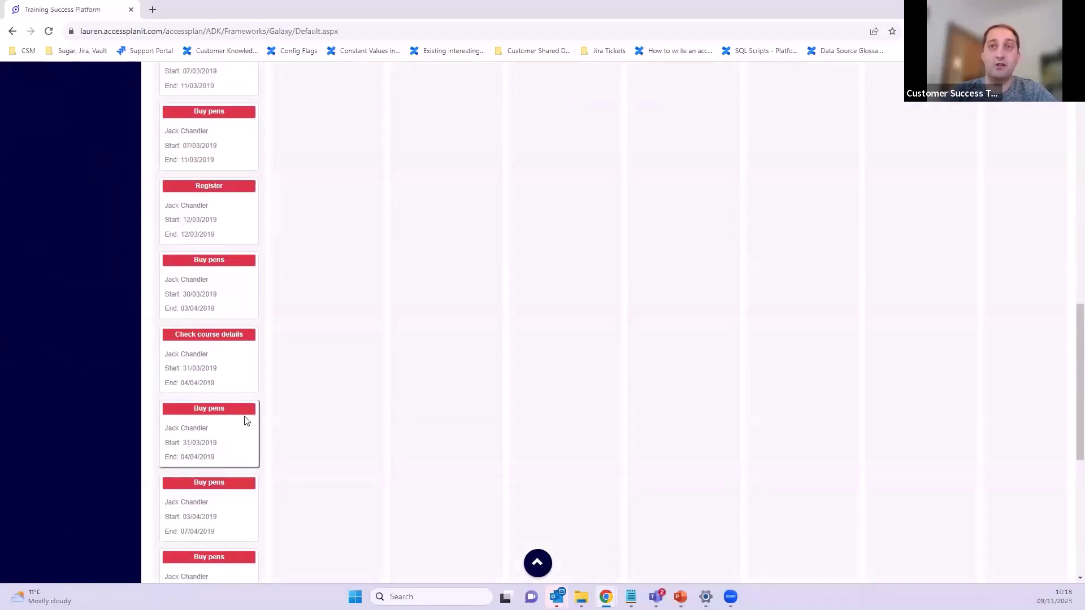
{"action": "scroll", "coordinate": [248, 446], "scroll_direction": "up", "scroll_amount": 15}
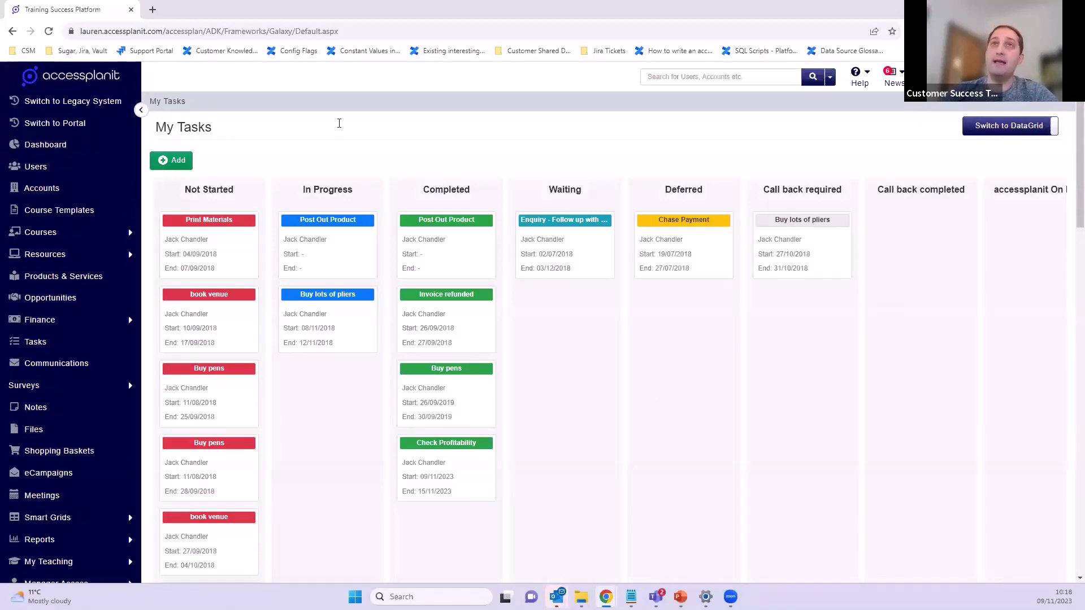
- Switch the tasks back to the grid view and open the full list of assigned tasks from the task summary
{"action": "left_click", "coordinate": [1006, 127]}
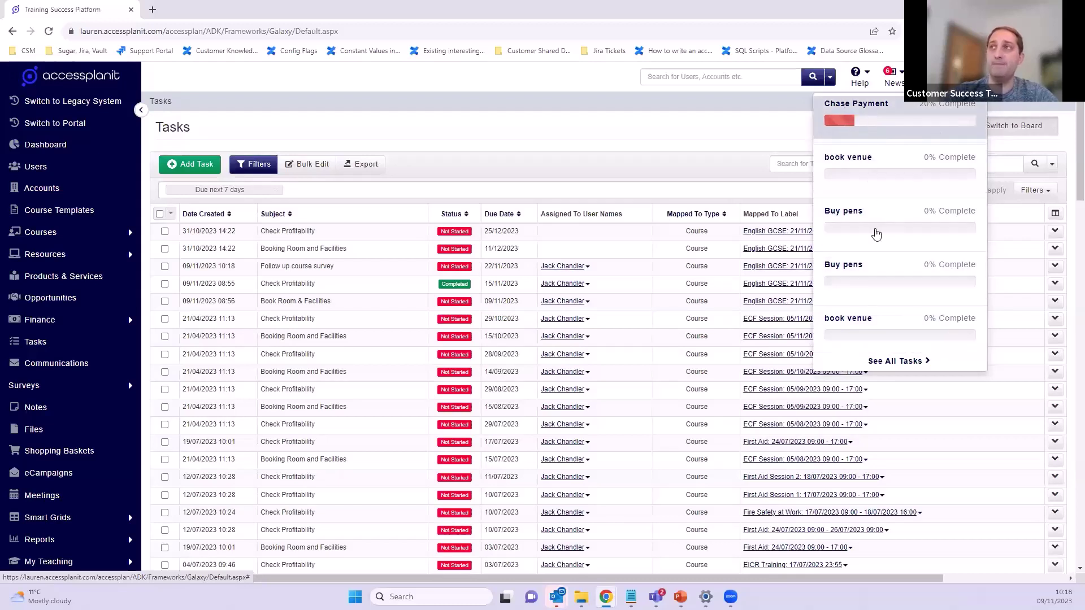
{"action": "left_click", "coordinate": [889, 365]}
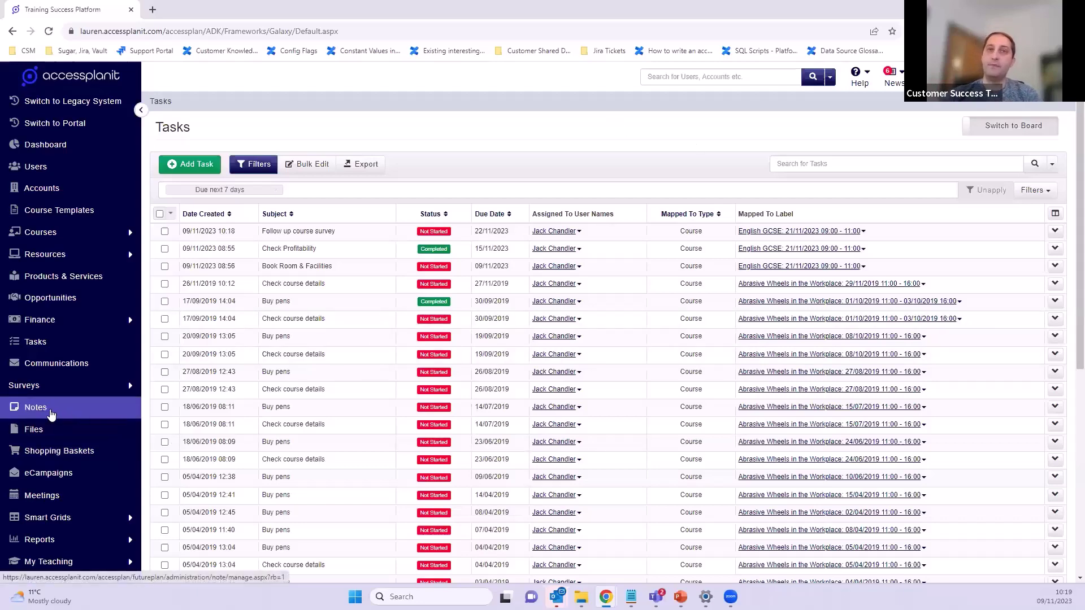
- Open the Notes section
{"action": "left_click", "coordinate": [64, 163]}
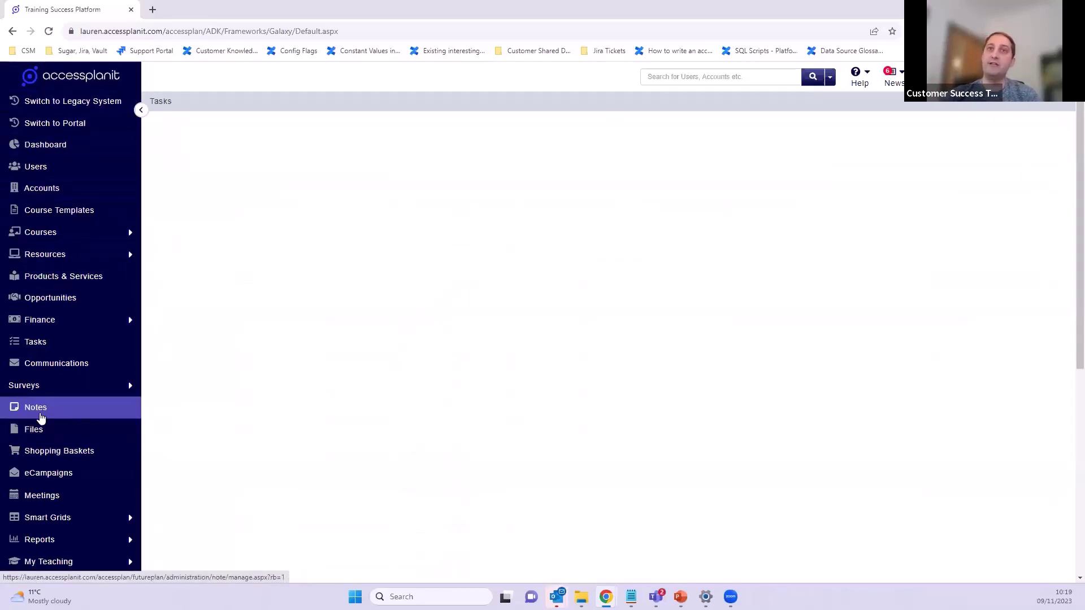
- Look through the list of all notes as far as its third page
{"action": "left_click", "coordinate": [118, 416]}
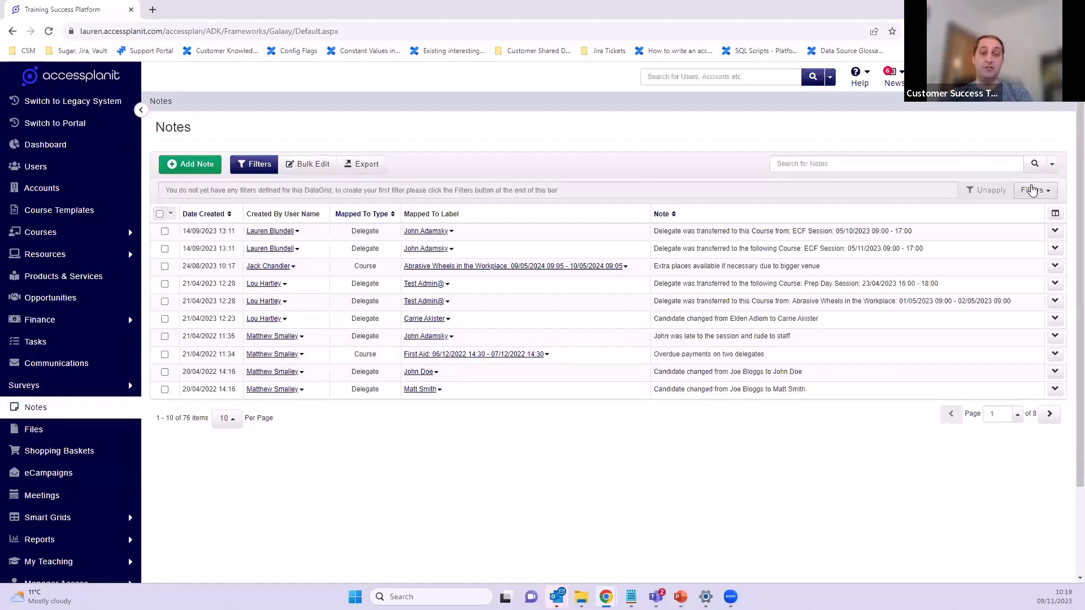
{"action": "left_click", "coordinate": [1054, 423]}
{"action": "left_click", "coordinate": [1055, 424]}
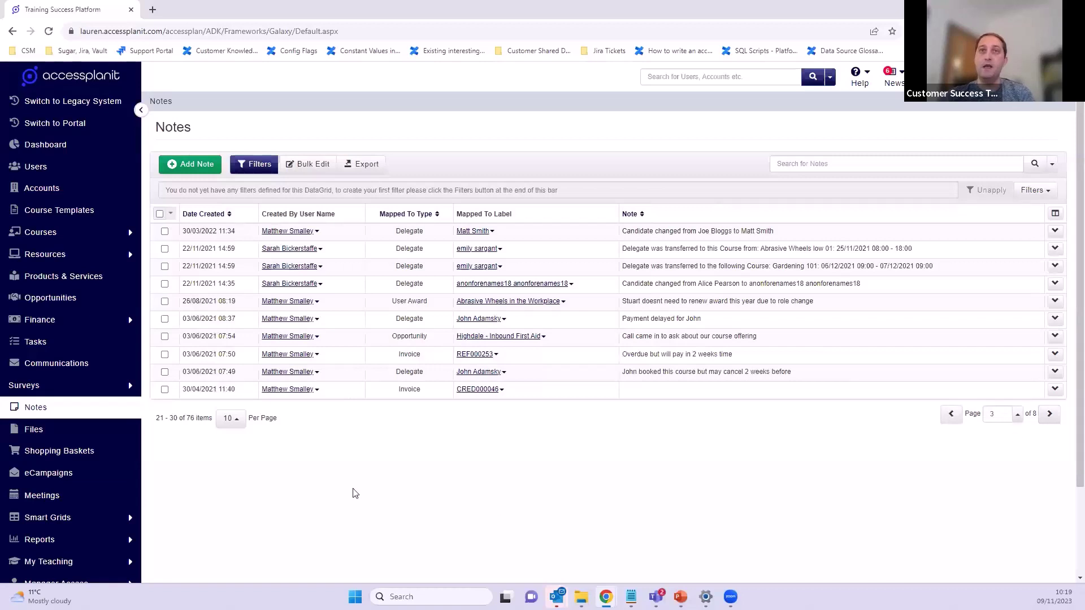
- Go to the class courses and open the notes of the English GCSE course
{"action": "left_click", "coordinate": [81, 238]}
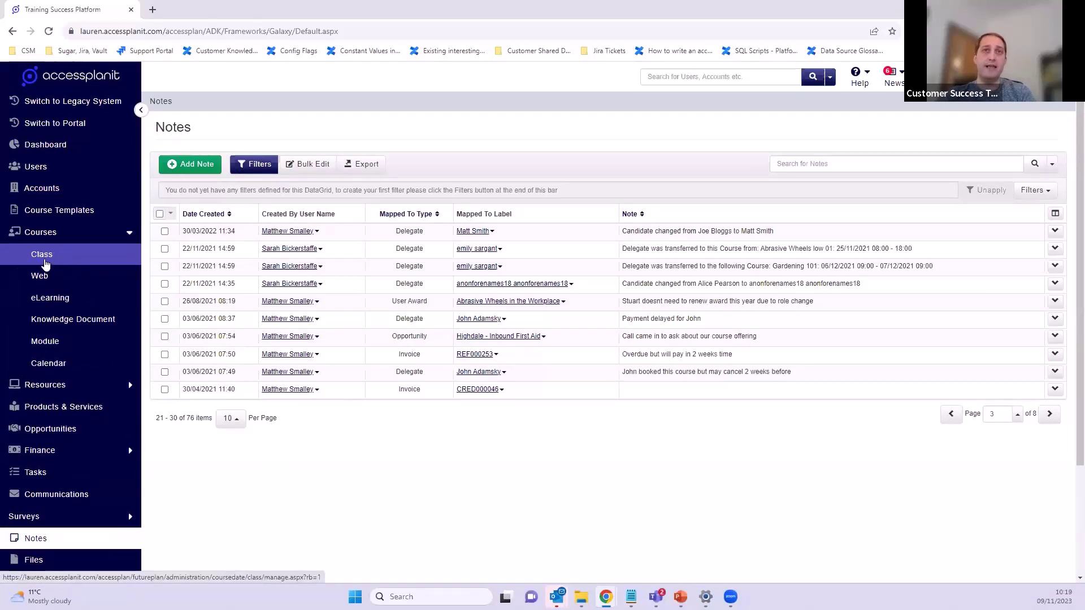
{"action": "left_click", "coordinate": [26, 258]}
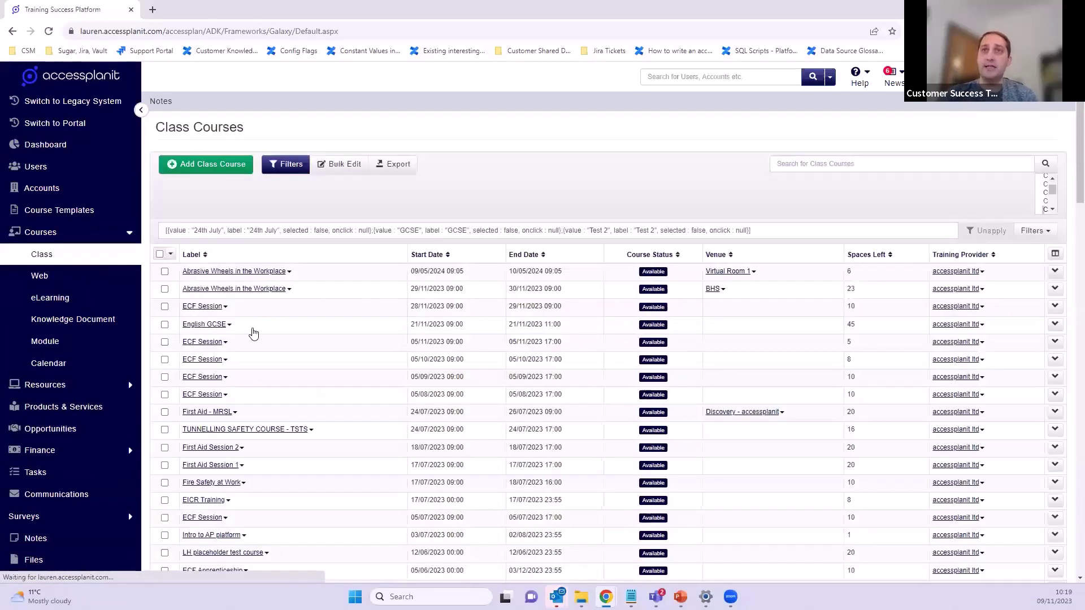
{"action": "right_click", "coordinate": [368, 283]}
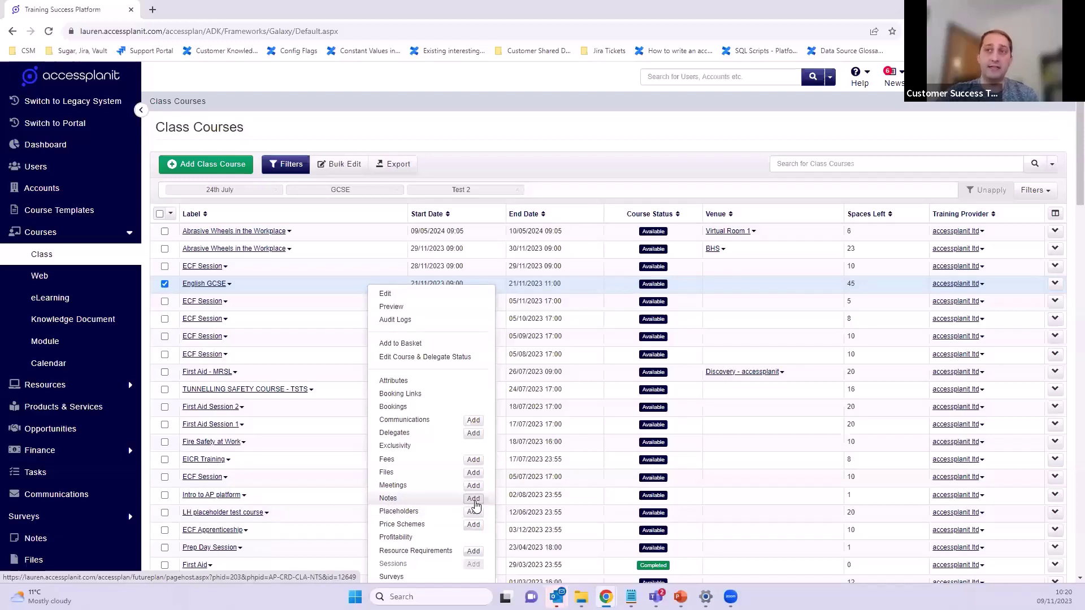
{"action": "left_click", "coordinate": [388, 501]}
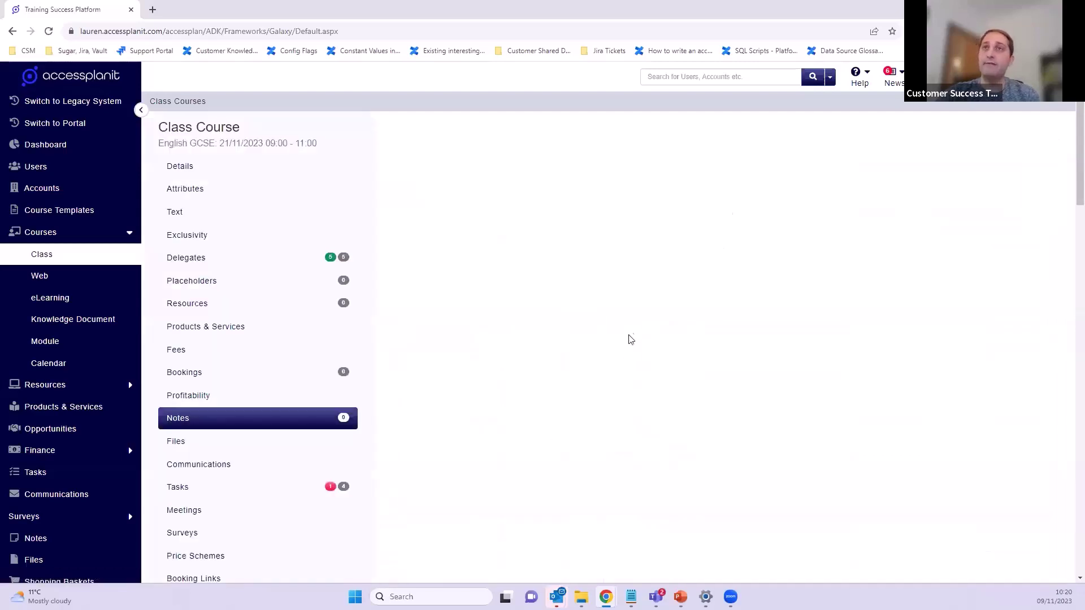
{"action": "left_click", "coordinate": [344, 422]}
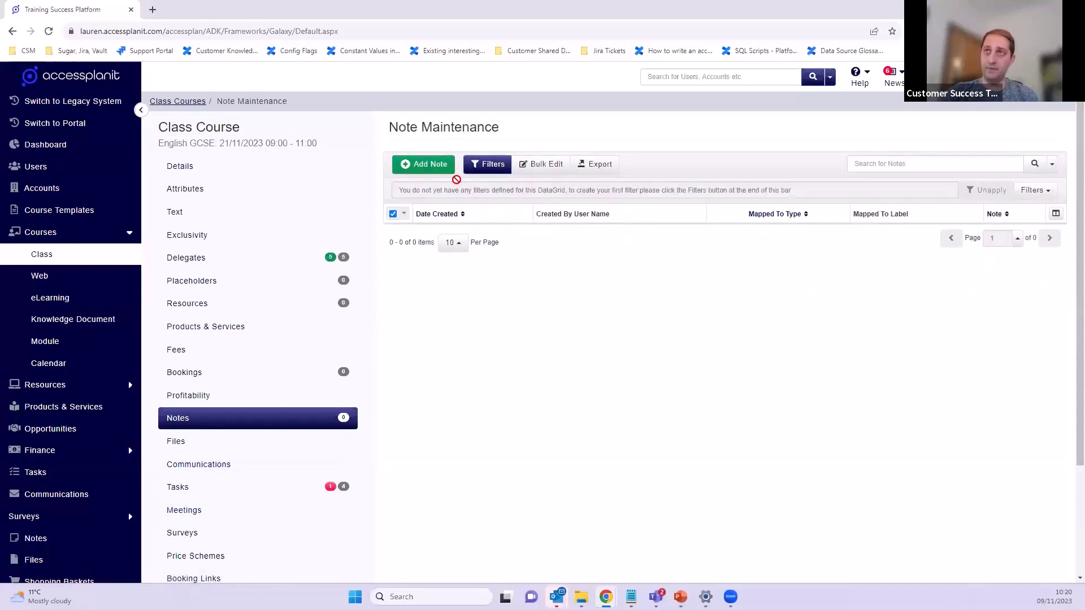
- Start a new note for the English GCSE course and set its type to Delegate Feedback
{"action": "left_click", "coordinate": [423, 170]}
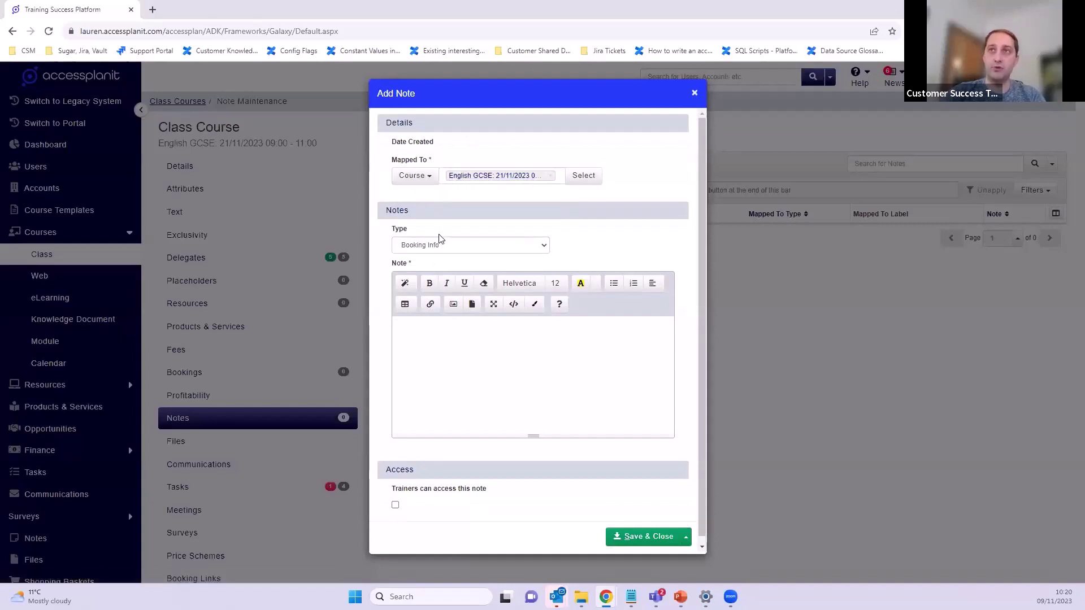
{"action": "left_click", "coordinate": [509, 249]}
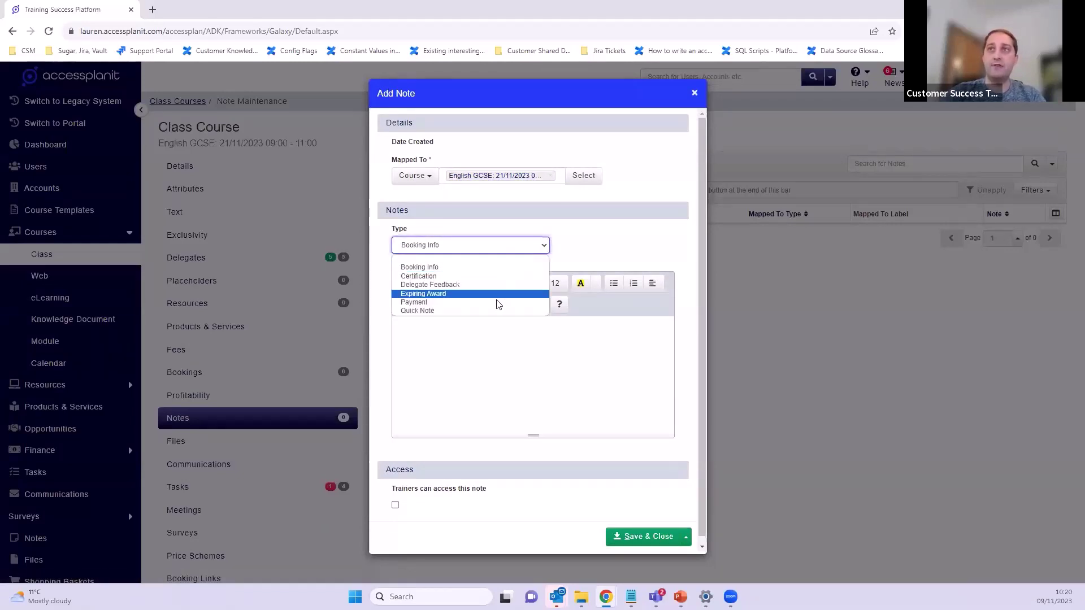
{"action": "left_click", "coordinate": [452, 286]}
- Write that the delegate praised the trainer and called it the best course he has attended, allow trainer access, and save the note
{"action": "left_click", "coordinate": [483, 353]}
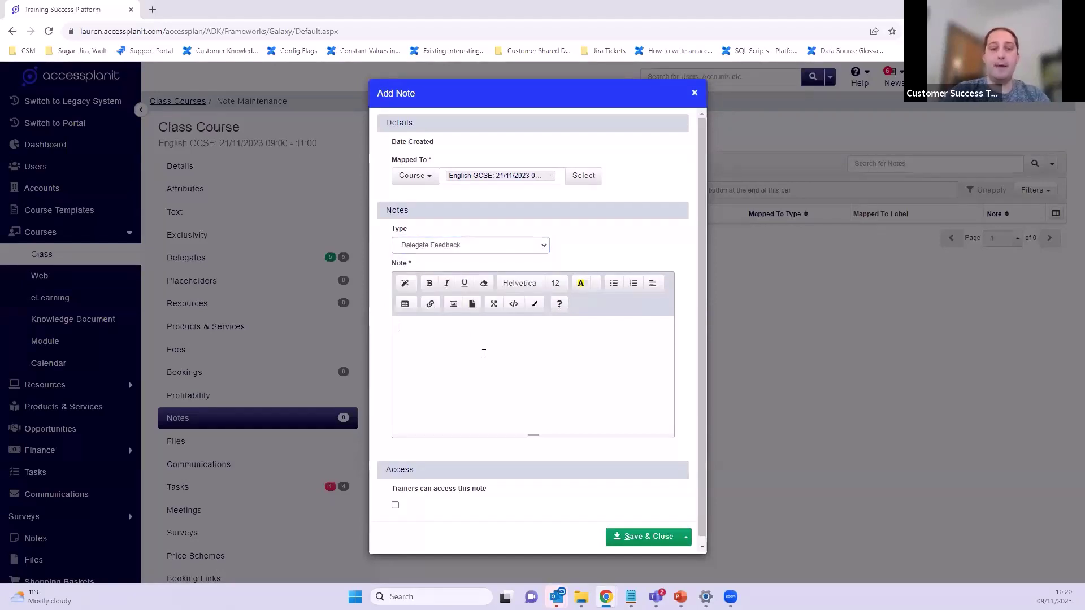
{"action": "type", "text": "c"}
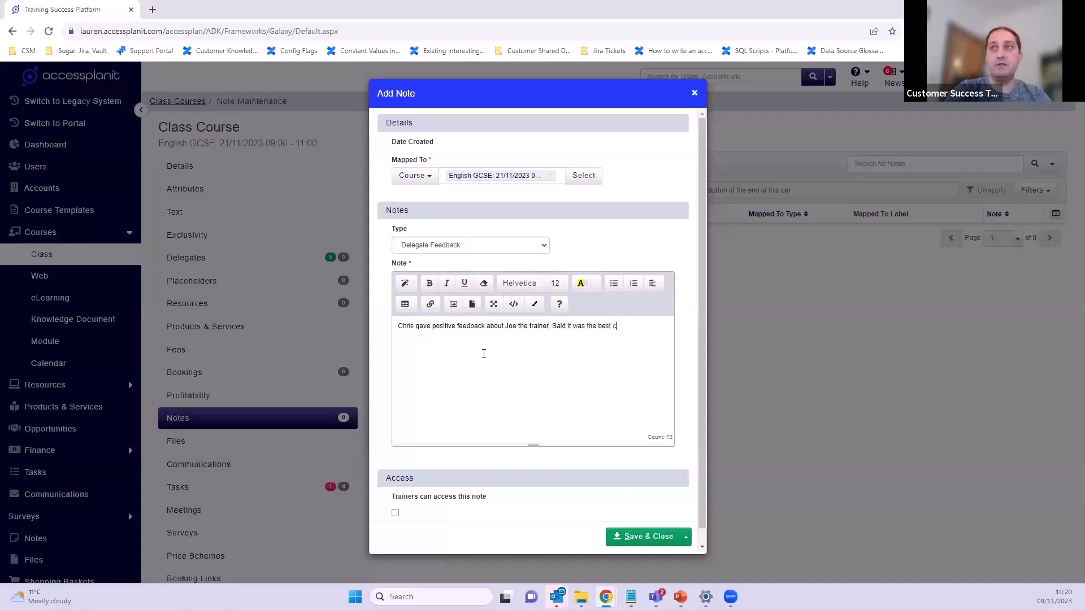
{"action": "type", "text": "nded"}
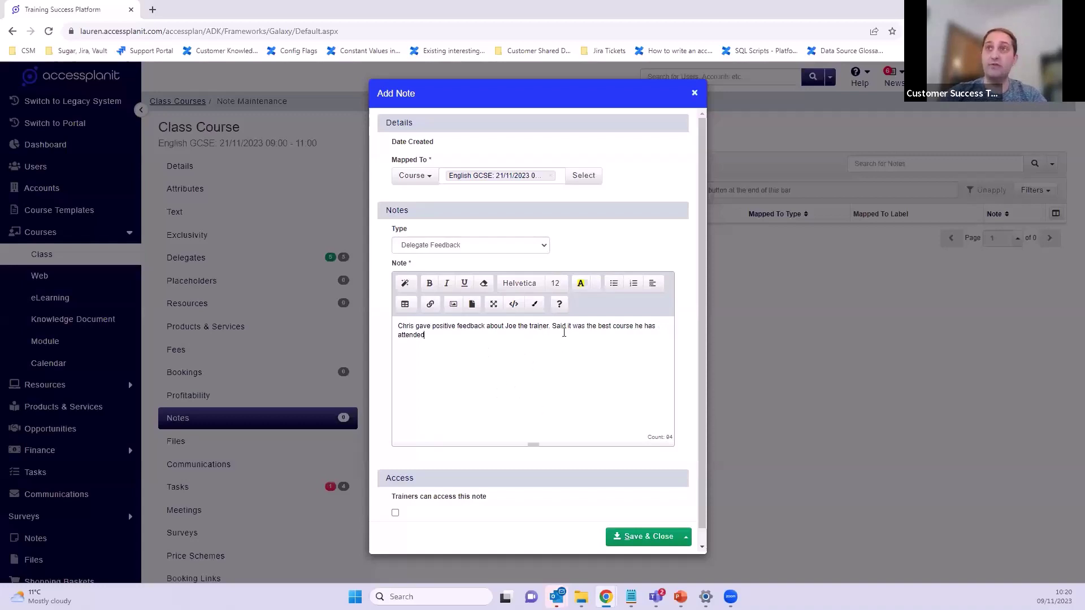
{"action": "scroll", "coordinate": [563, 332], "scroll_direction": "down", "scroll_amount": 1}
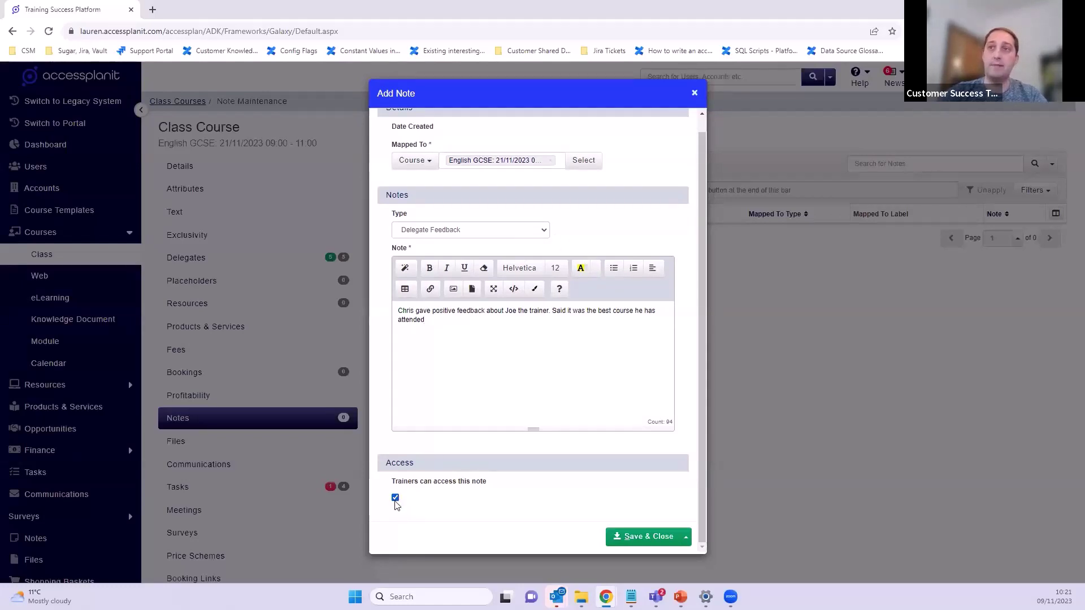
{"action": "left_click", "coordinate": [631, 538]}
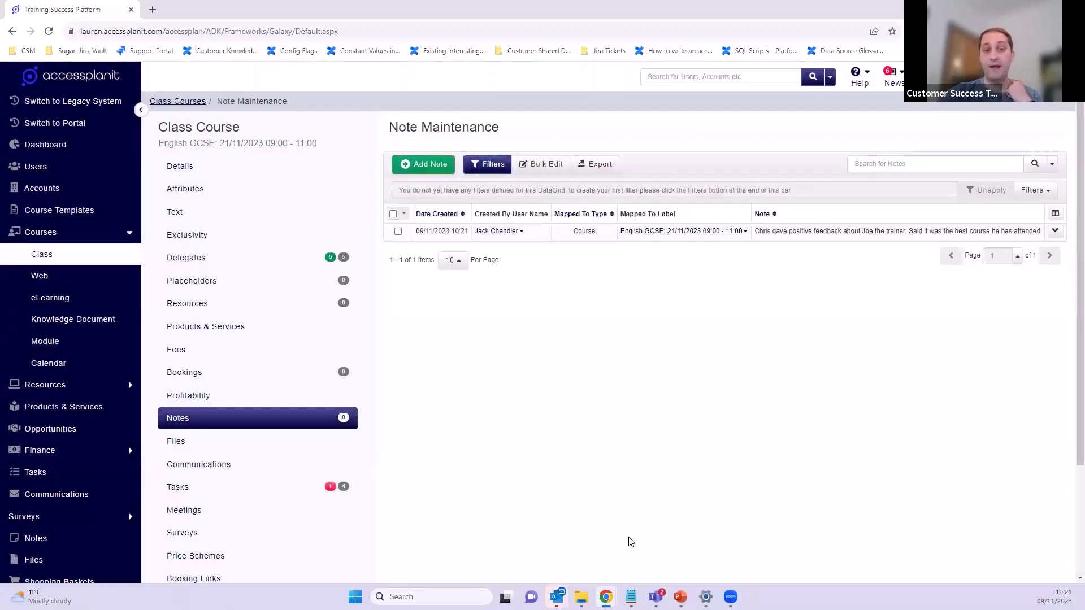
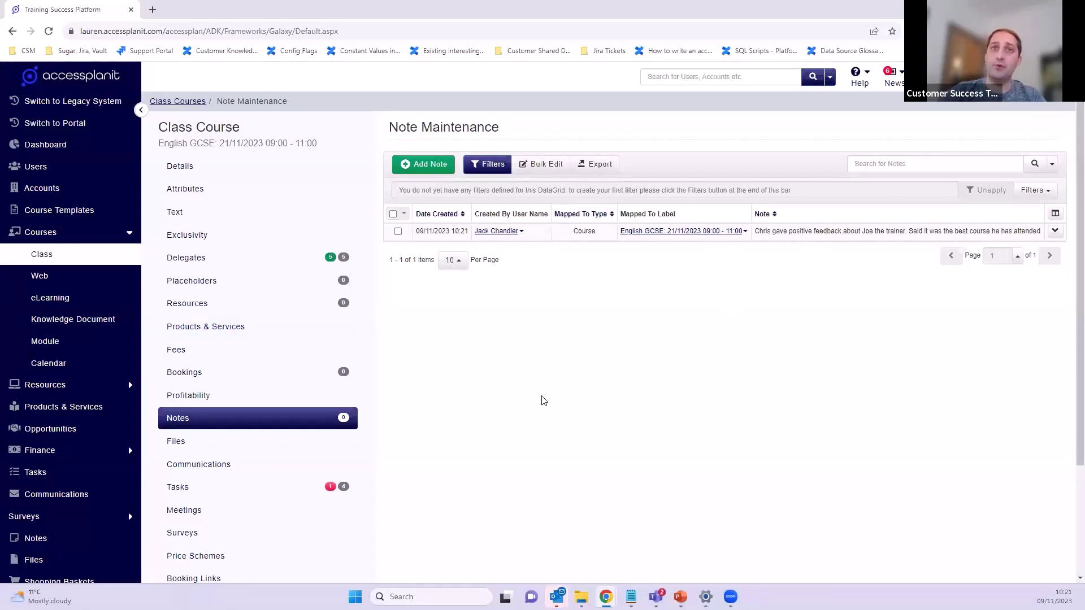
- Go to the managed resources and open the notes of the Hub Meeting Room
{"action": "left_click", "coordinate": [50, 386]}
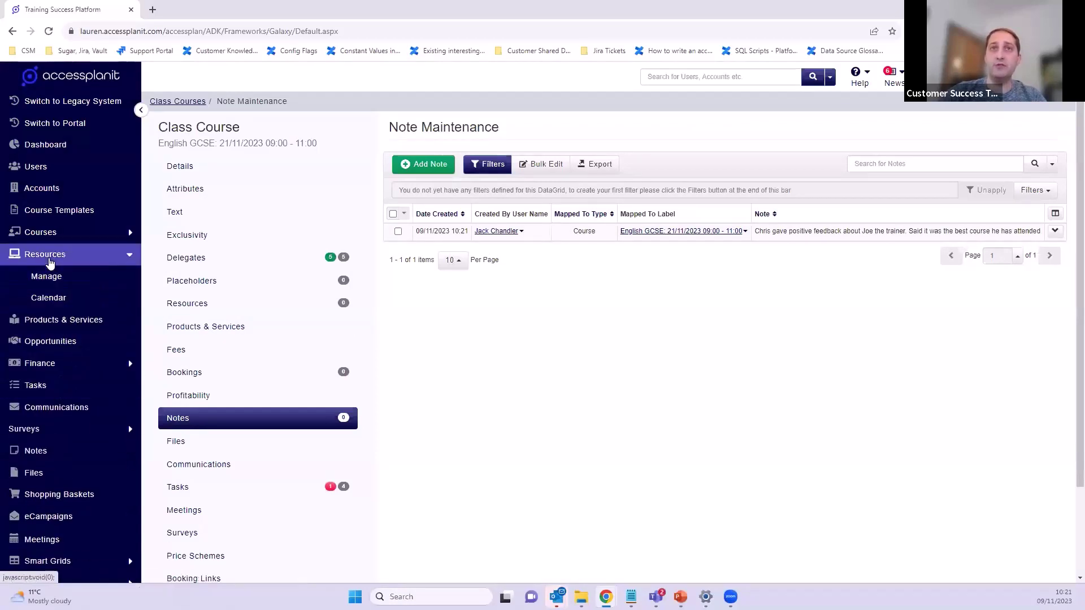
{"action": "left_click", "coordinate": [60, 281]}
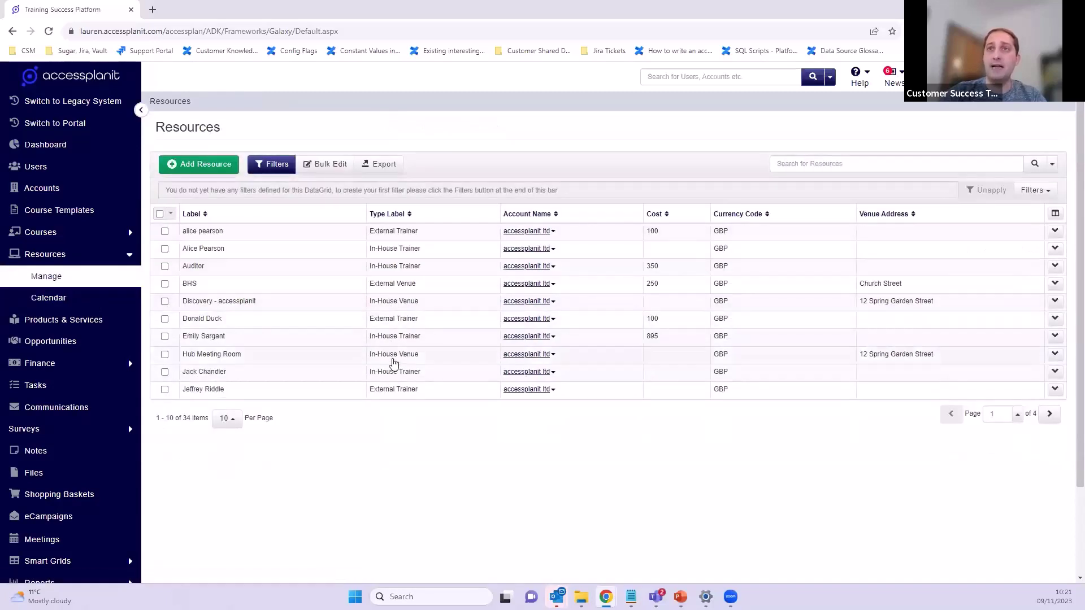
{"action": "right_click", "coordinate": [393, 359]}
{"action": "left_click", "coordinate": [402, 370]}
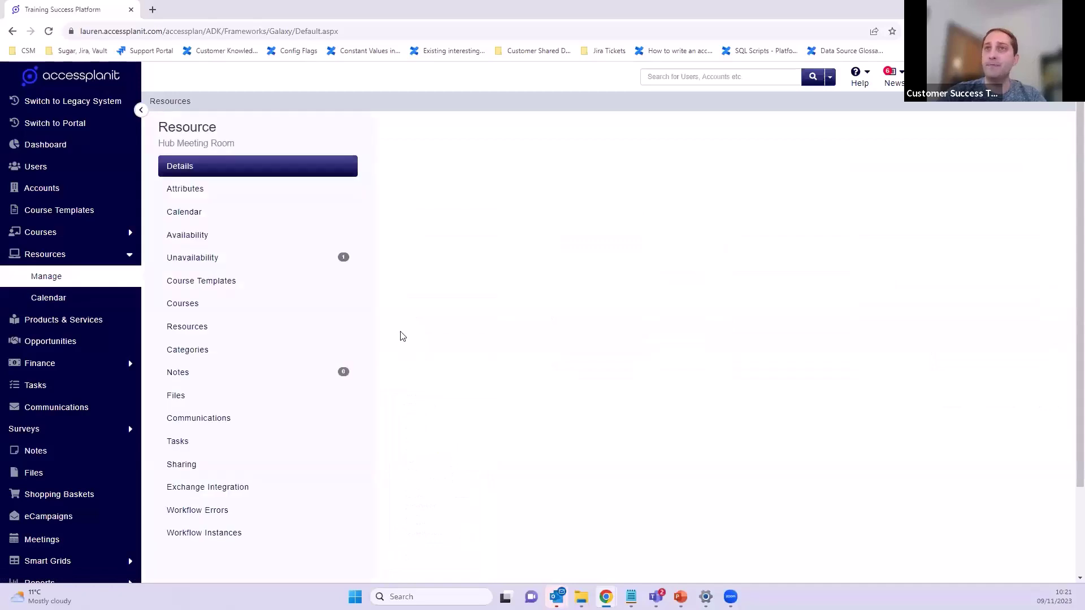
{"action": "left_click", "coordinate": [332, 383]}
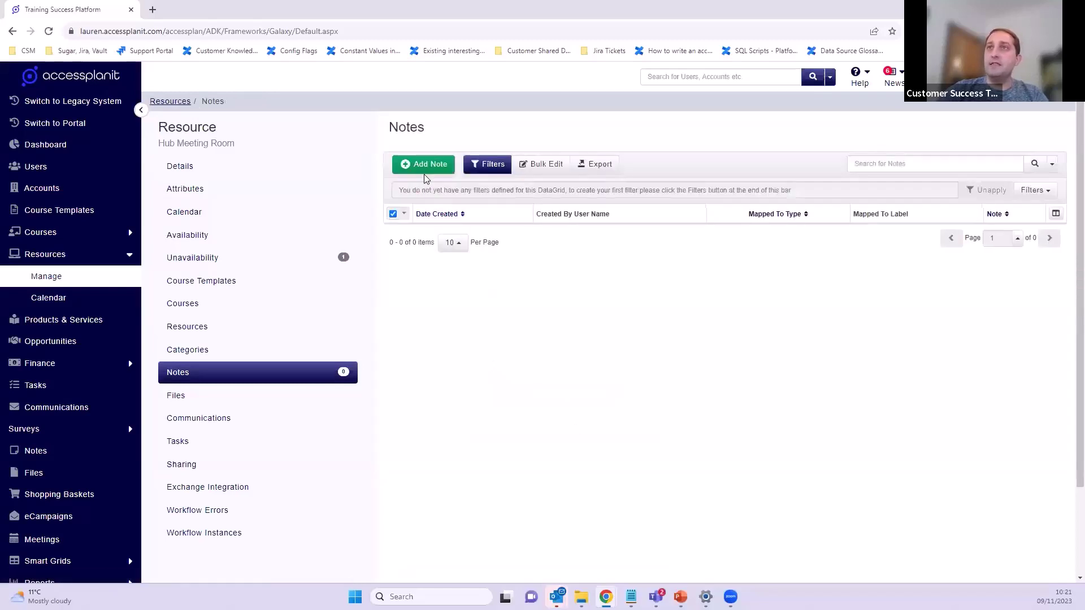
- Add a Quick Note to the Hub Meeting Room headed "Available Equipment:" with lines for Whiteboard, Projector, 10x seats and 3x tables
{"action": "left_click", "coordinate": [425, 165]}
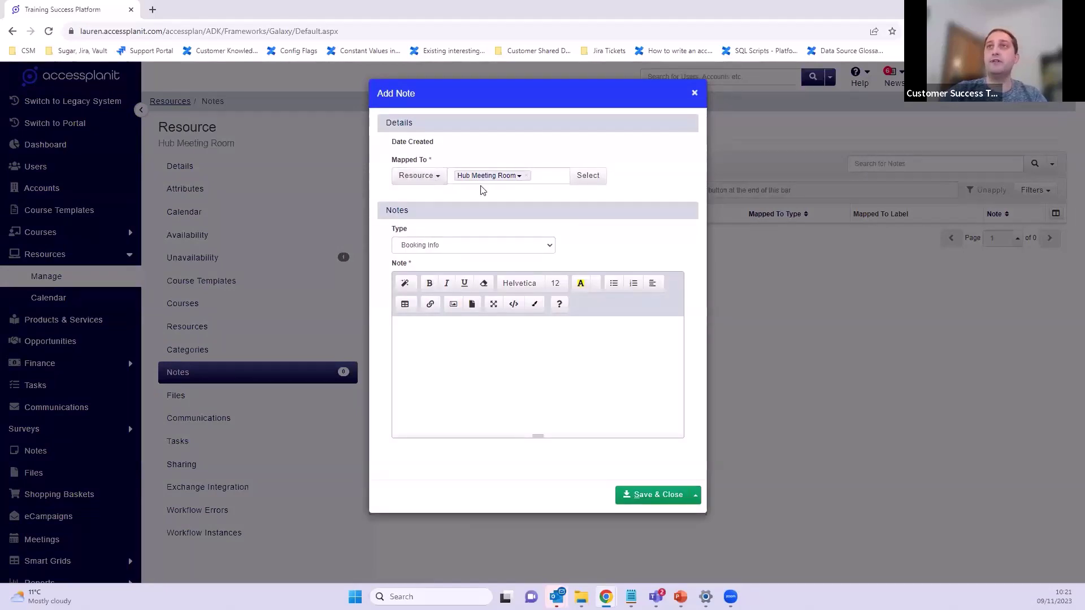
{"action": "left_click", "coordinate": [441, 248]}
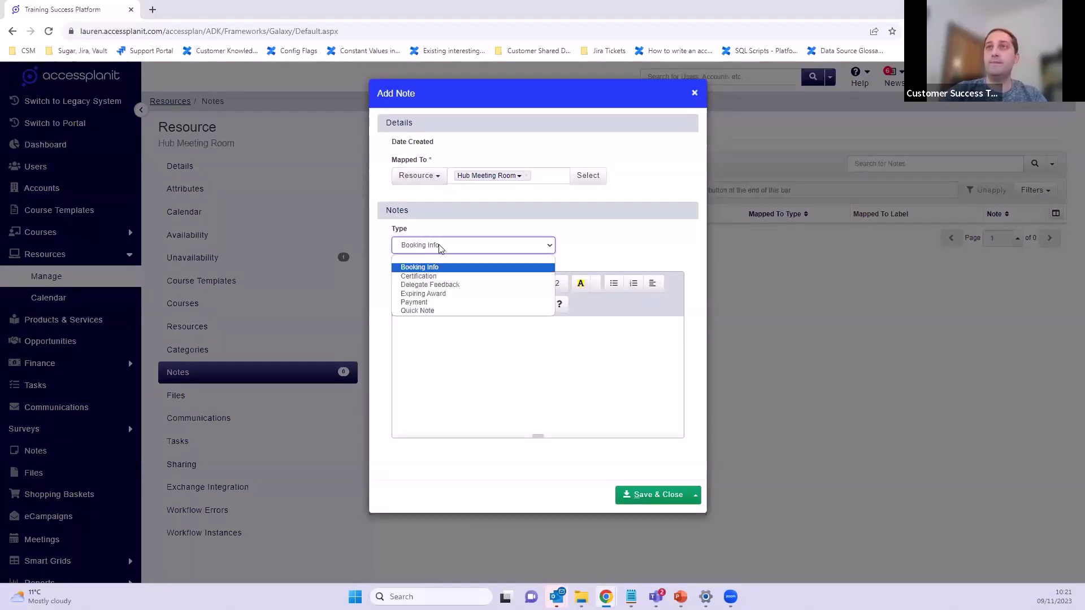
{"action": "left_click", "coordinate": [442, 311]}
{"action": "type", "text": "Available Equipment:"}
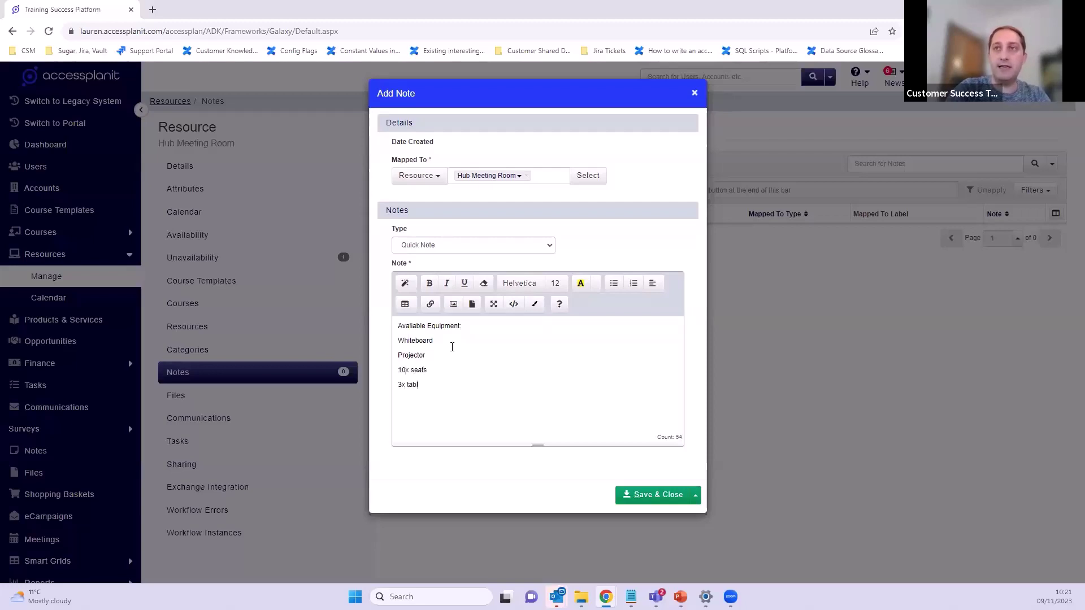
{"action": "type", "text": "es"}
- Format the four equipment lines as a bulleted list, then save and close the note
{"action": "left_click_drag", "start_coordinate": [434, 385], "coordinate": [399, 337]}
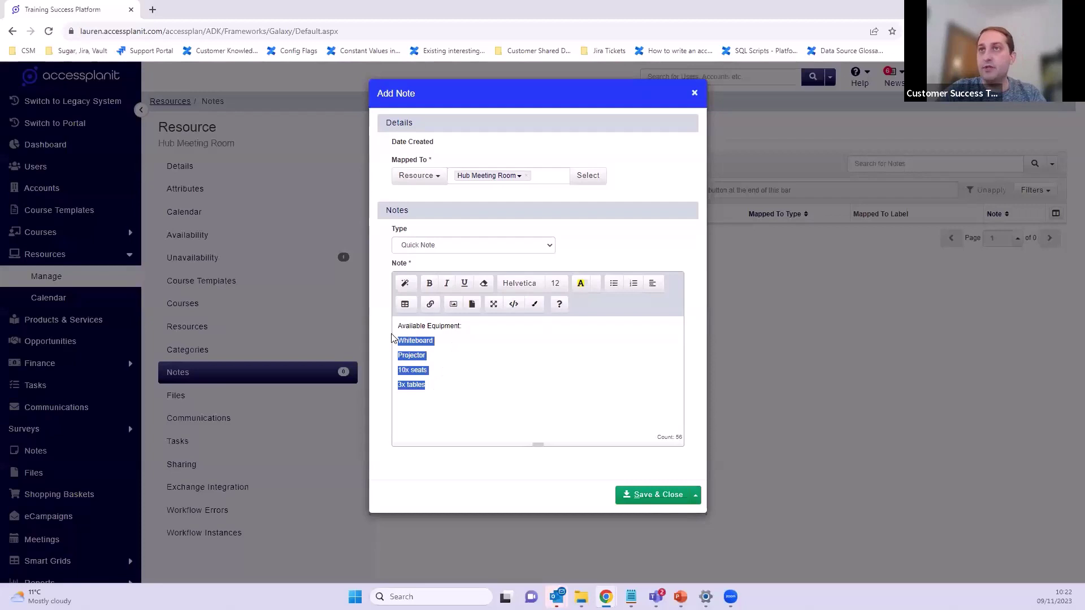
{"action": "left_click", "coordinate": [613, 283]}
{"action": "left_click", "coordinate": [448, 350]}
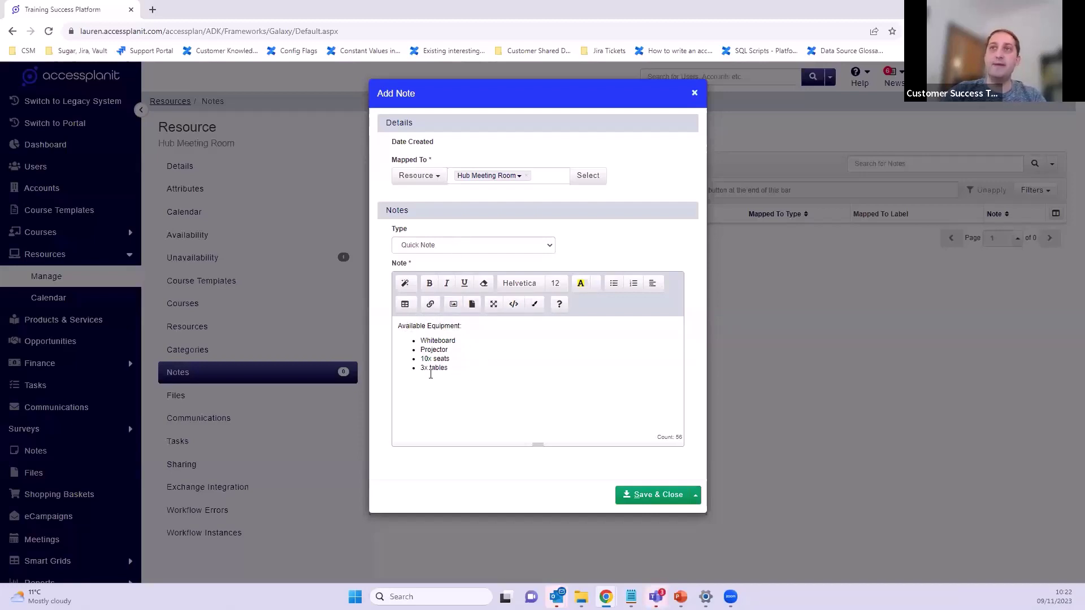
{"action": "left_click", "coordinate": [646, 501]}
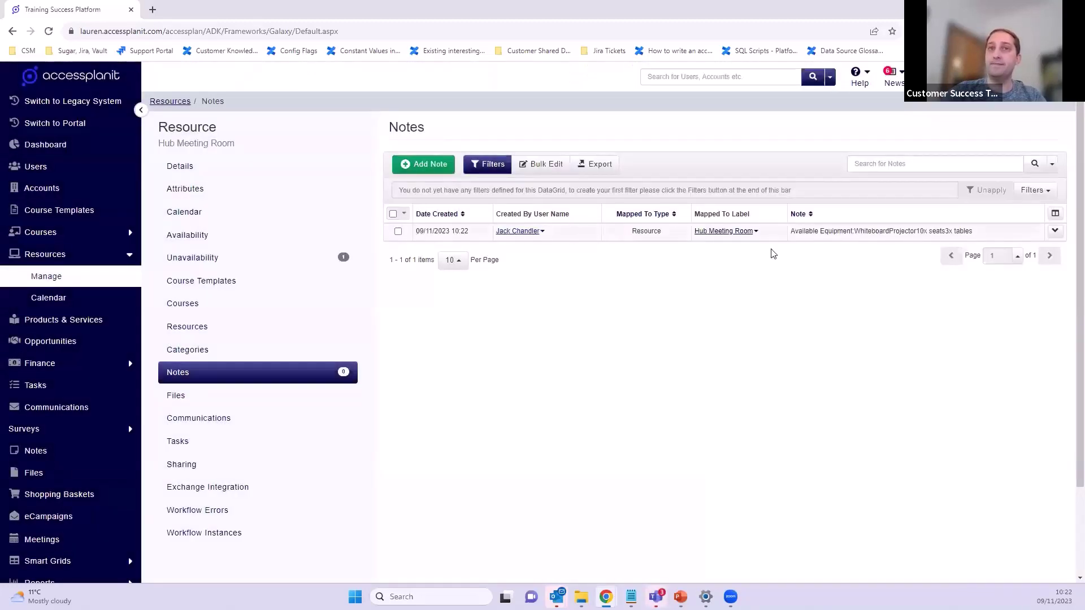
- Open the trainer's list of courses under My Teaching
{"action": "scroll", "coordinate": [107, 474], "scroll_direction": "down", "scroll_amount": 2}
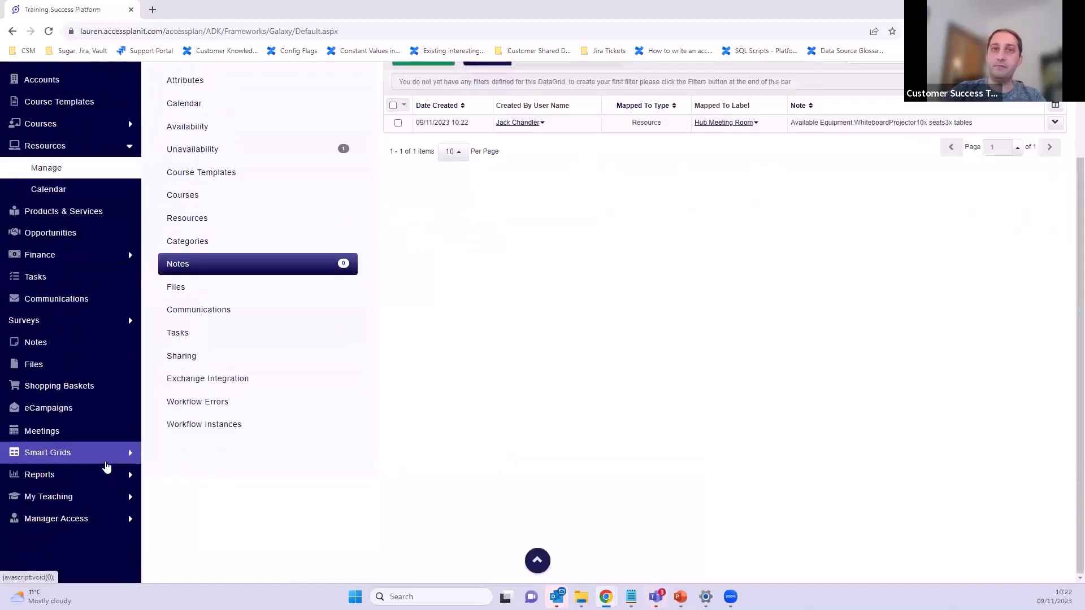
{"action": "left_click", "coordinate": [98, 494]}
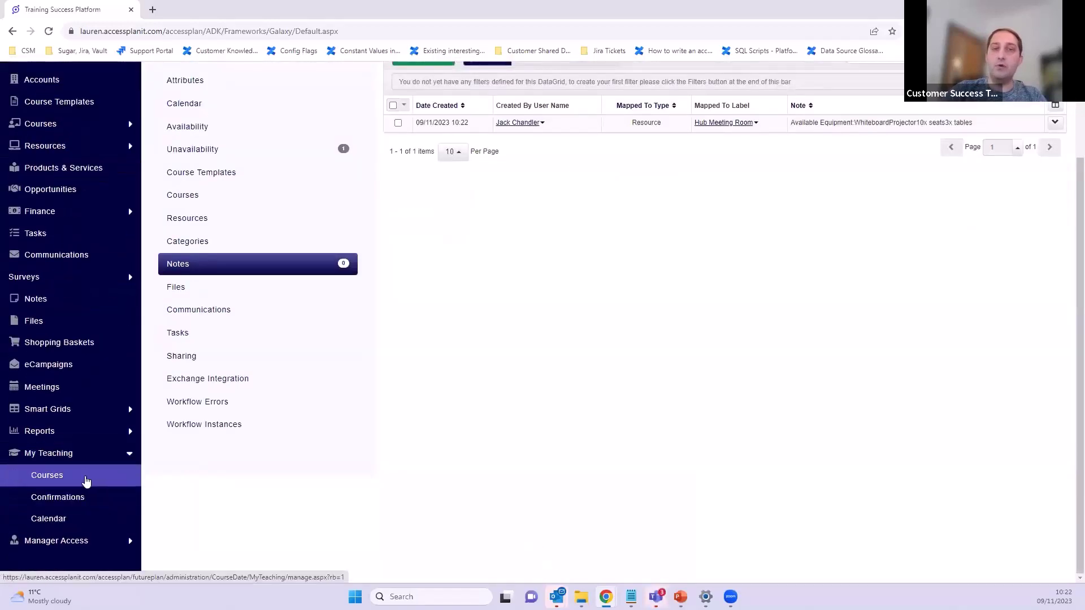
{"action": "left_click", "coordinate": [86, 480]}
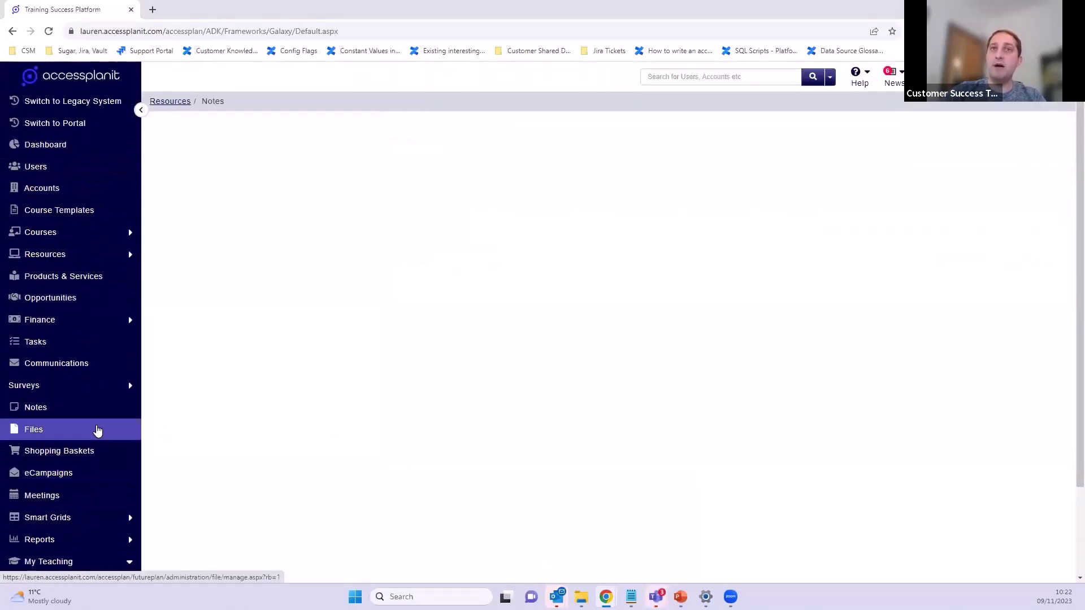
{"action": "scroll", "coordinate": [102, 452], "scroll_direction": "down", "scroll_amount": 2}
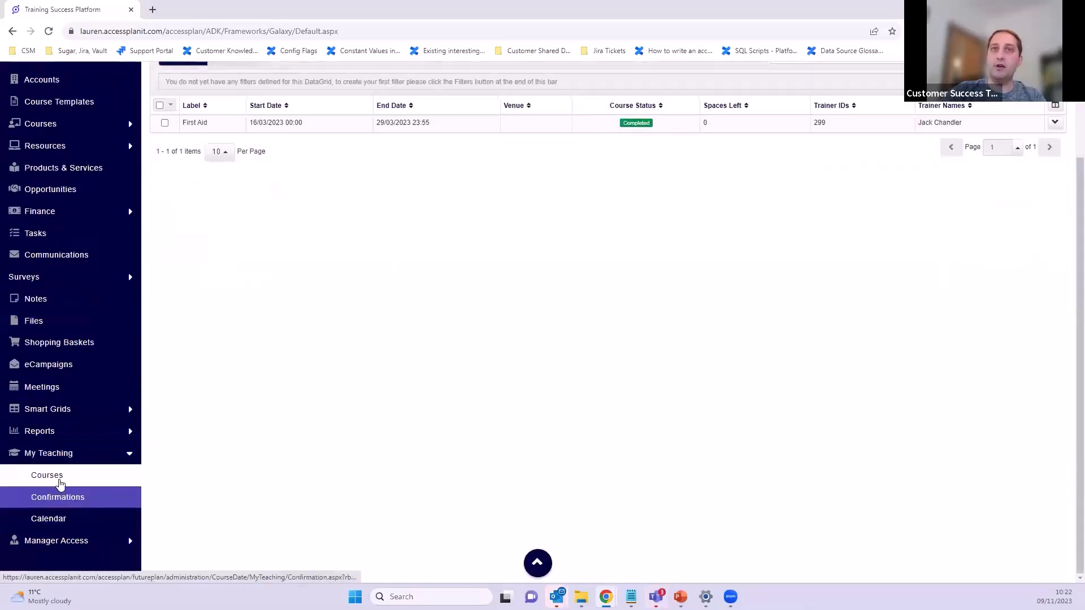
{"action": "scroll", "coordinate": [288, 448], "scroll_direction": "up", "scroll_amount": 1}
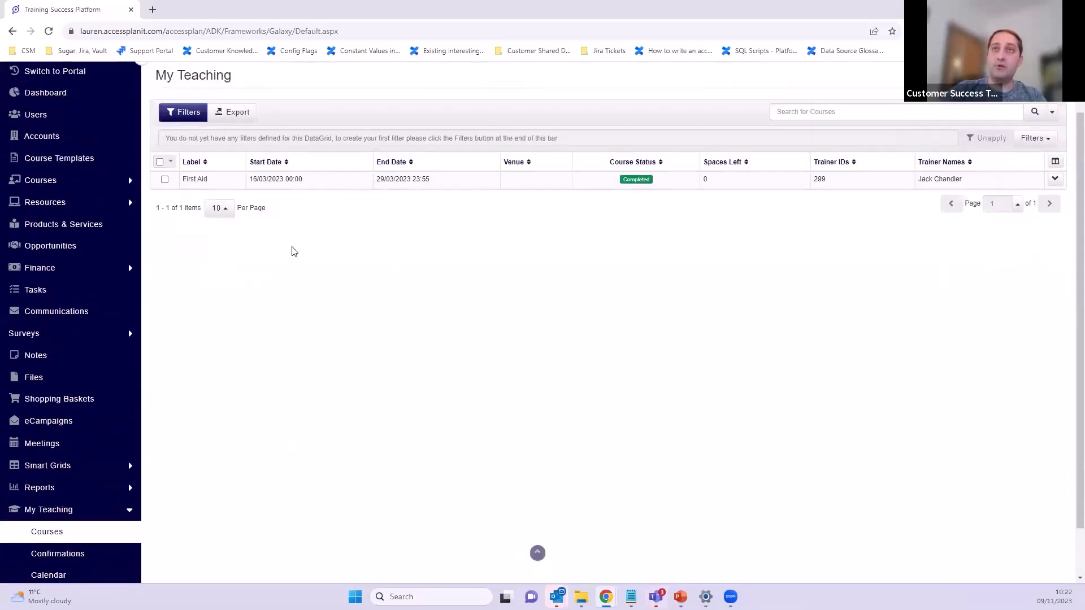
{"action": "scroll", "coordinate": [130, 440], "scroll_direction": "down", "scroll_amount": 1}
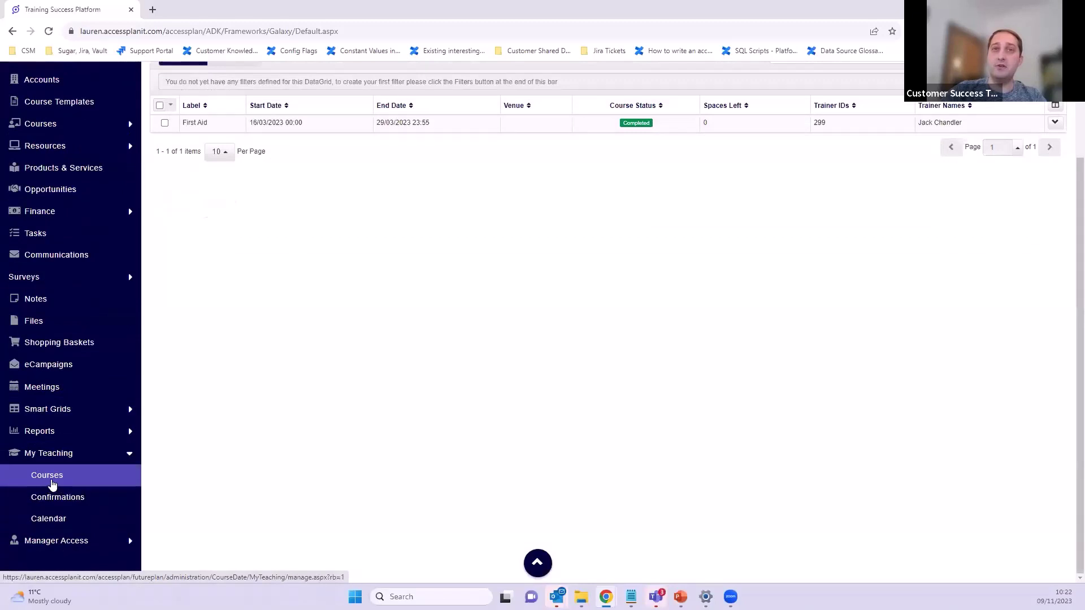
{"action": "scroll", "coordinate": [333, 191], "scroll_direction": "up", "scroll_amount": 1}
- Open the notes of the First Aid course in the trainer's course list
{"action": "left_click", "coordinate": [329, 188]}
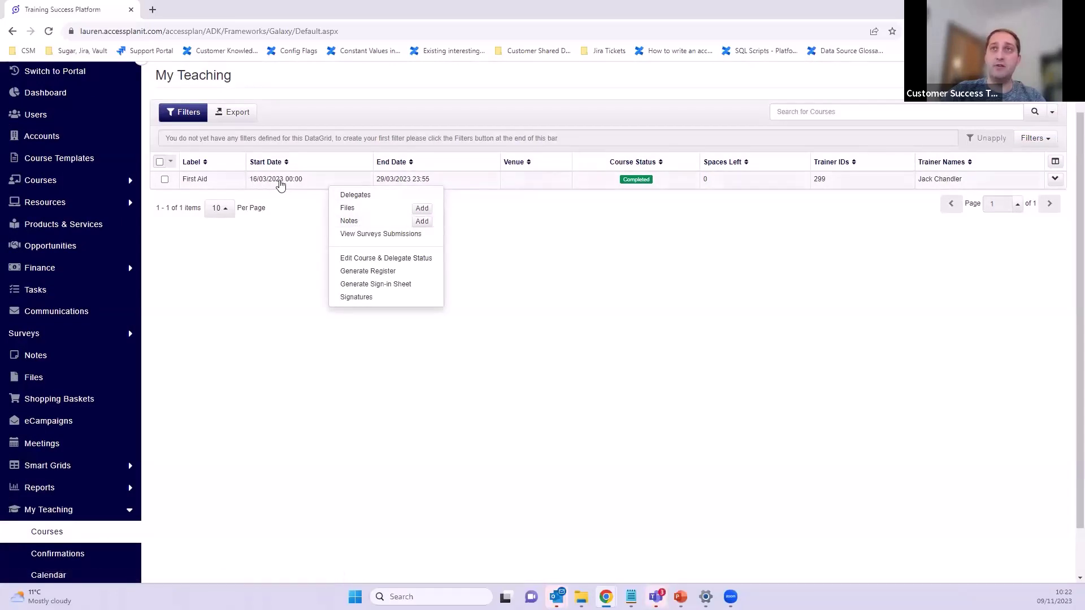
{"action": "scroll", "coordinate": [349, 221], "scroll_direction": "up", "scroll_amount": 1}
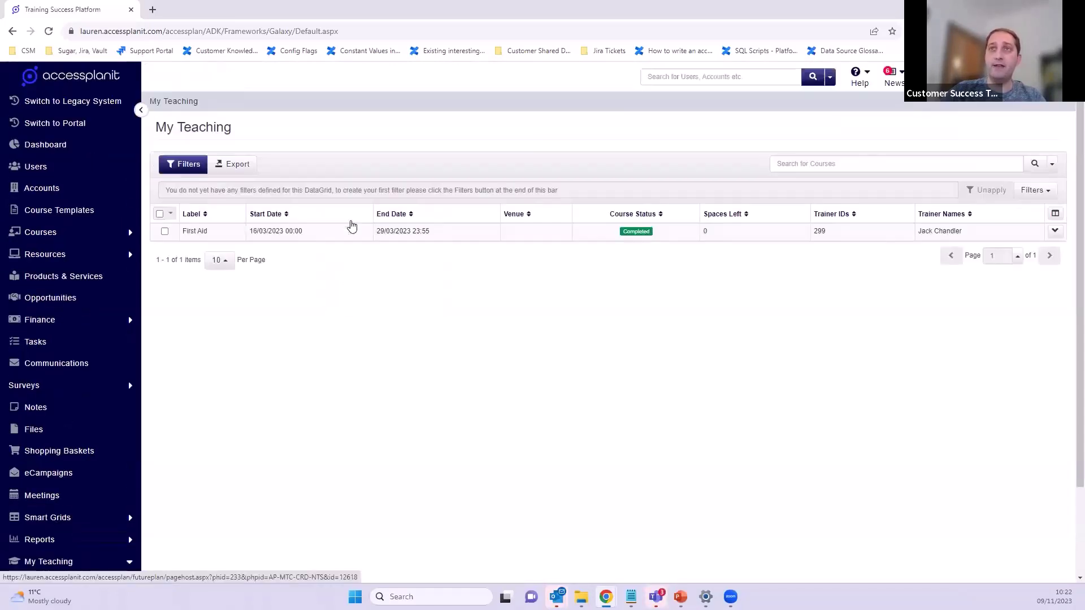
{"action": "left_click", "coordinate": [351, 226]}
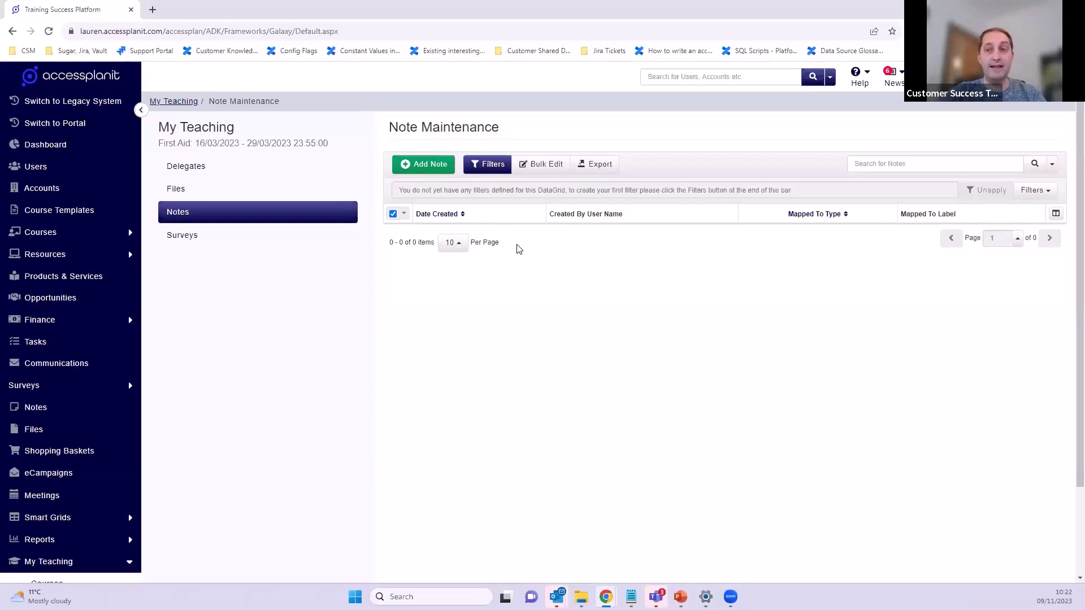
- Add a Booking Info note reading "100% attendance" to the First Aid course, then save and close it
{"action": "left_click", "coordinate": [429, 165]}
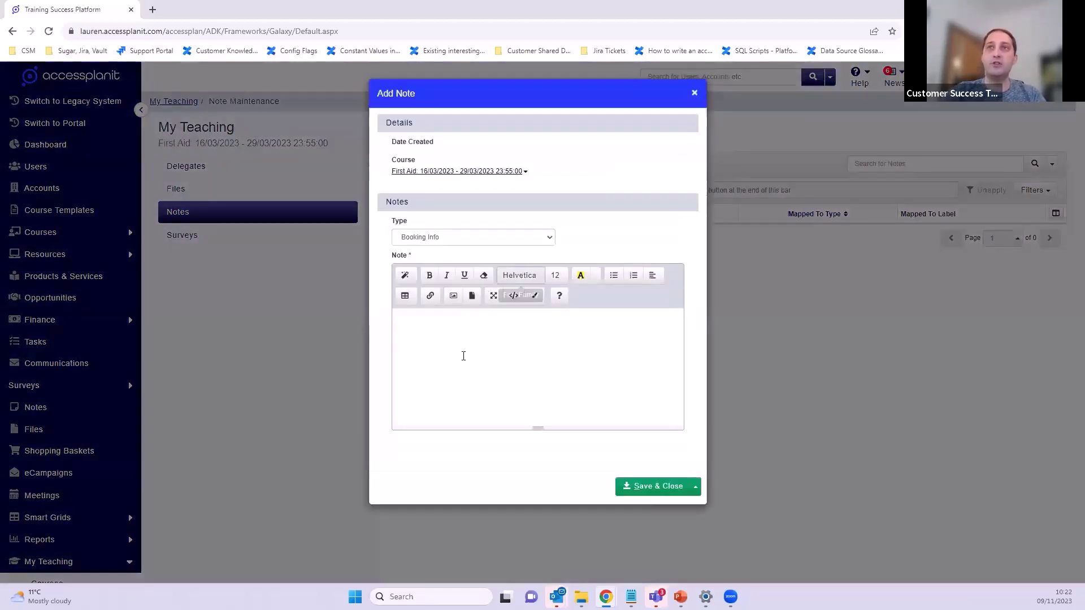
{"action": "left_click", "coordinate": [462, 367]}
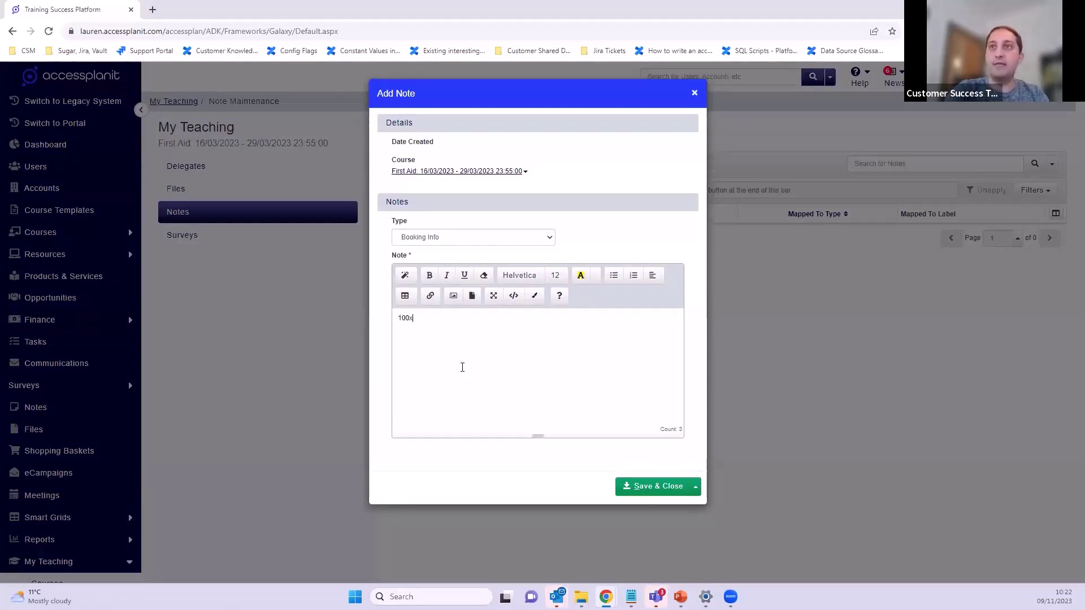
{"action": "type", "text": "100% atte"}
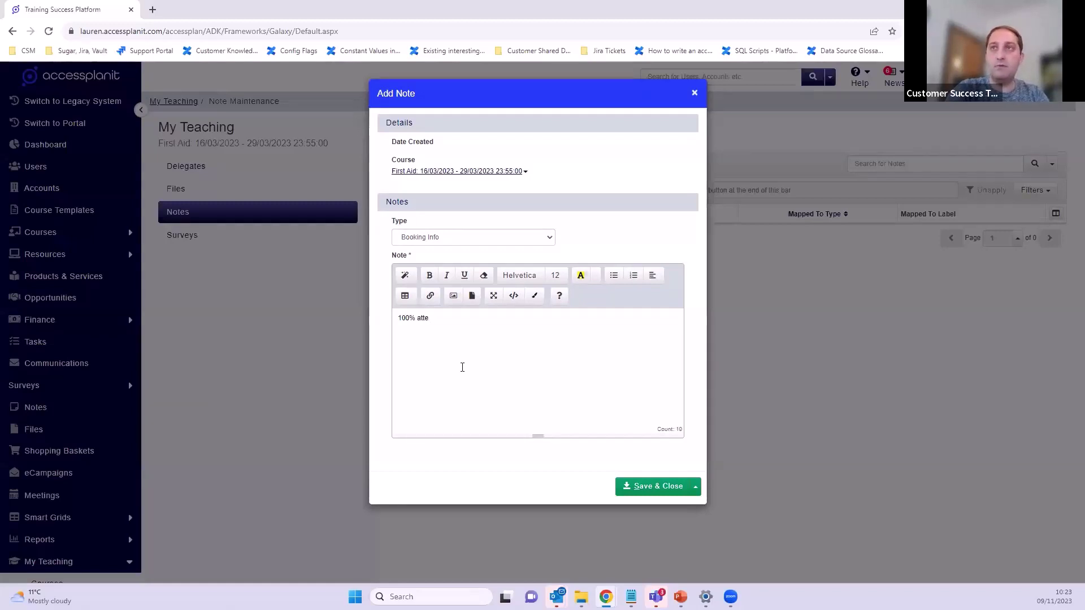
{"action": "type", "text": "ndance"}
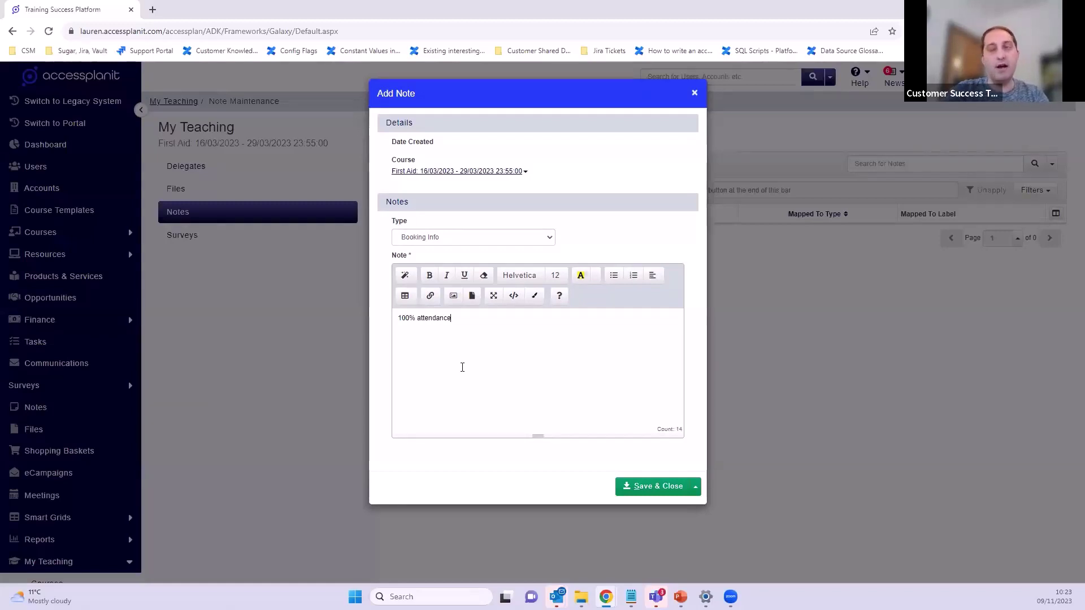
{"action": "left_click", "coordinate": [642, 485]}
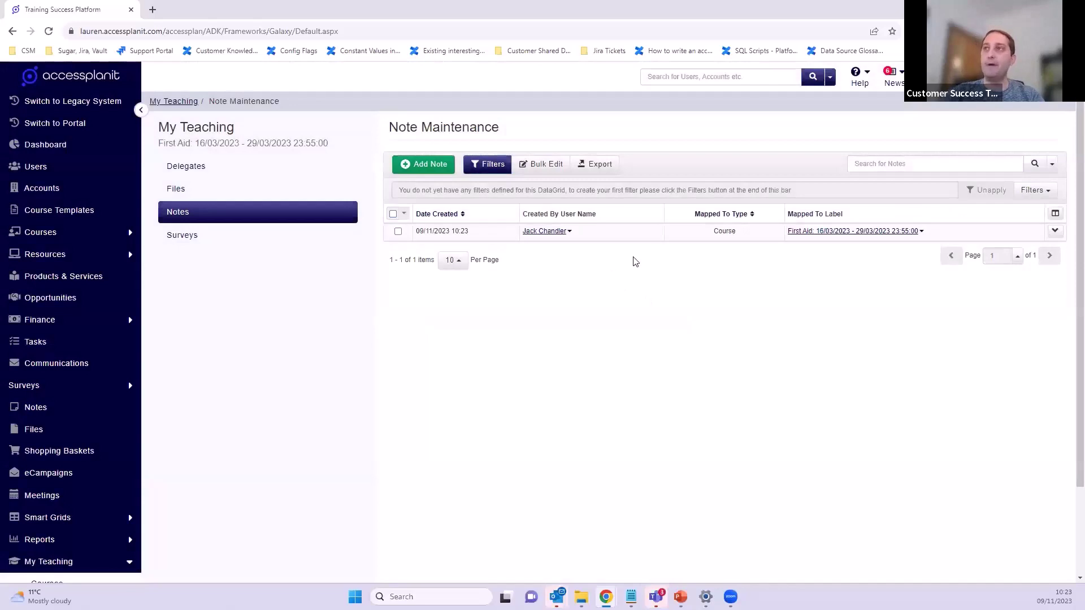
- View the First Aid course in the course DataGrid, open it for editing and check its notes
{"action": "left_click", "coordinate": [829, 232]}
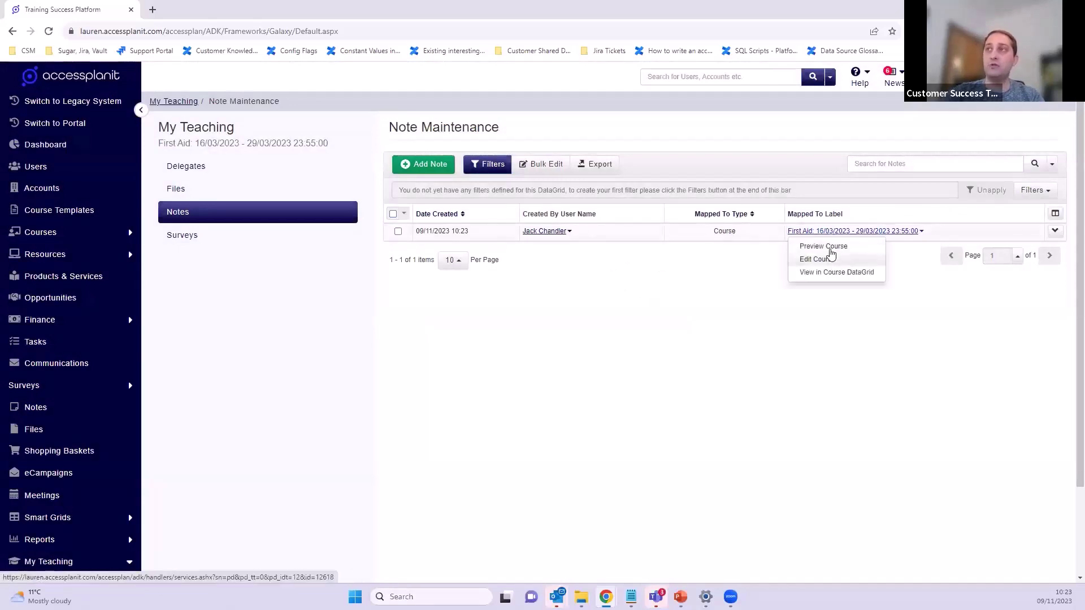
{"action": "left_click", "coordinate": [825, 273]}
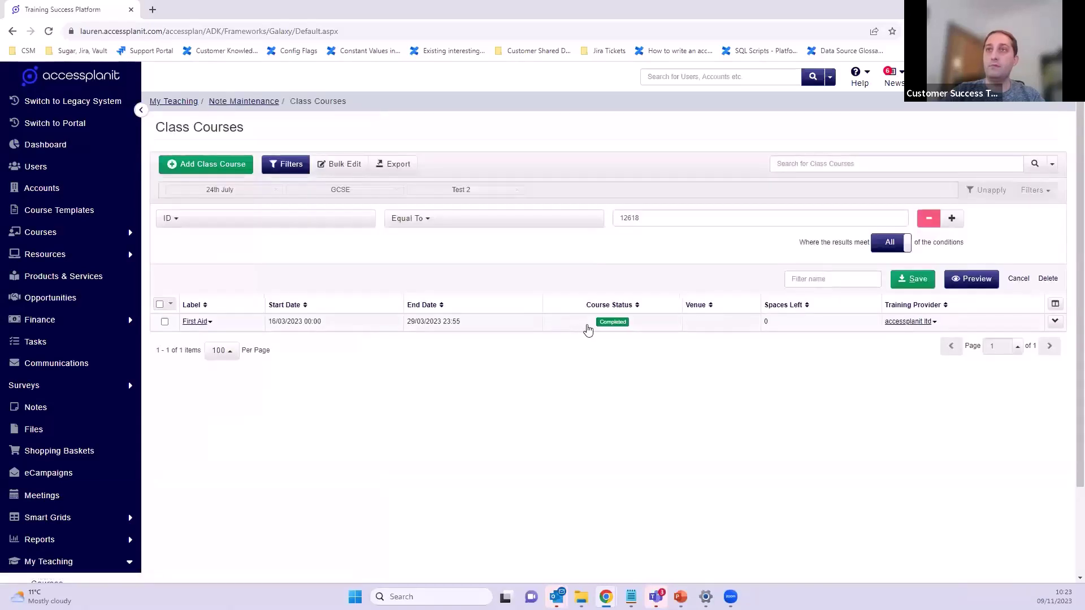
{"action": "right_click", "coordinate": [582, 332]}
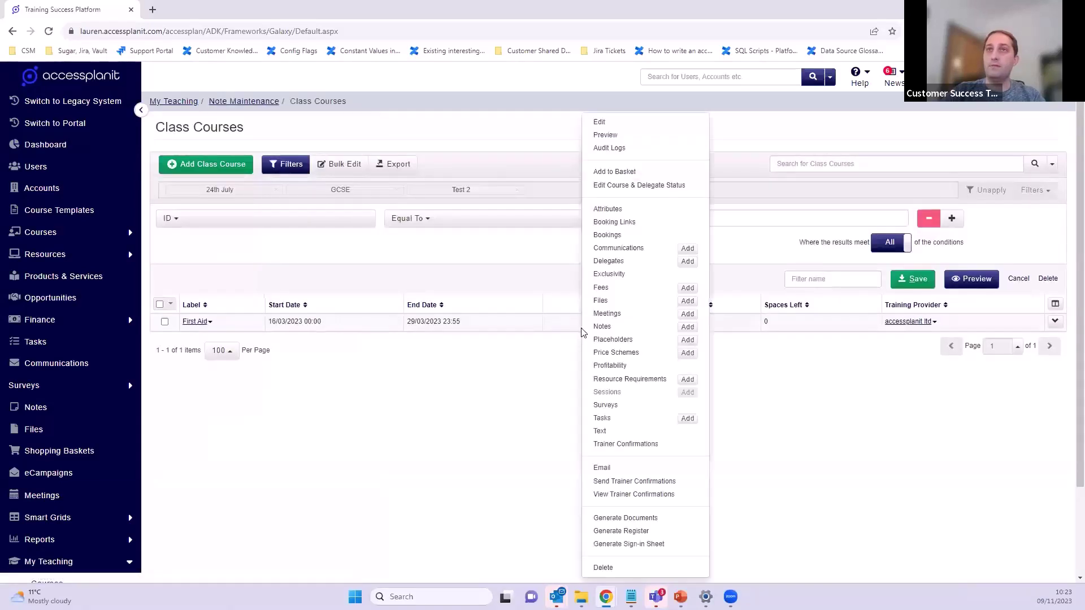
{"action": "left_click", "coordinate": [609, 128]}
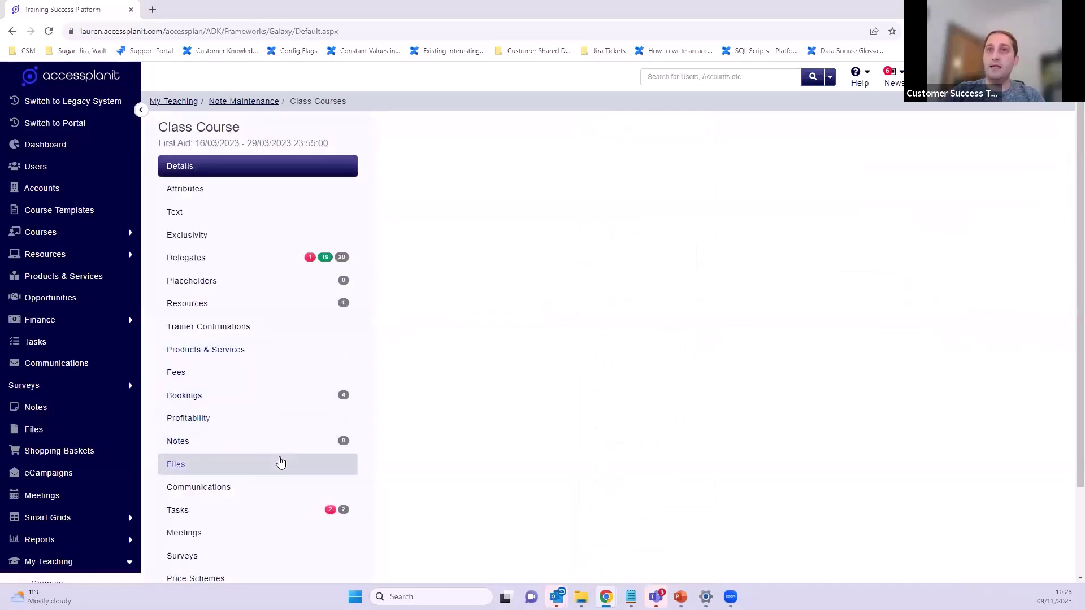
{"action": "left_click", "coordinate": [280, 451]}
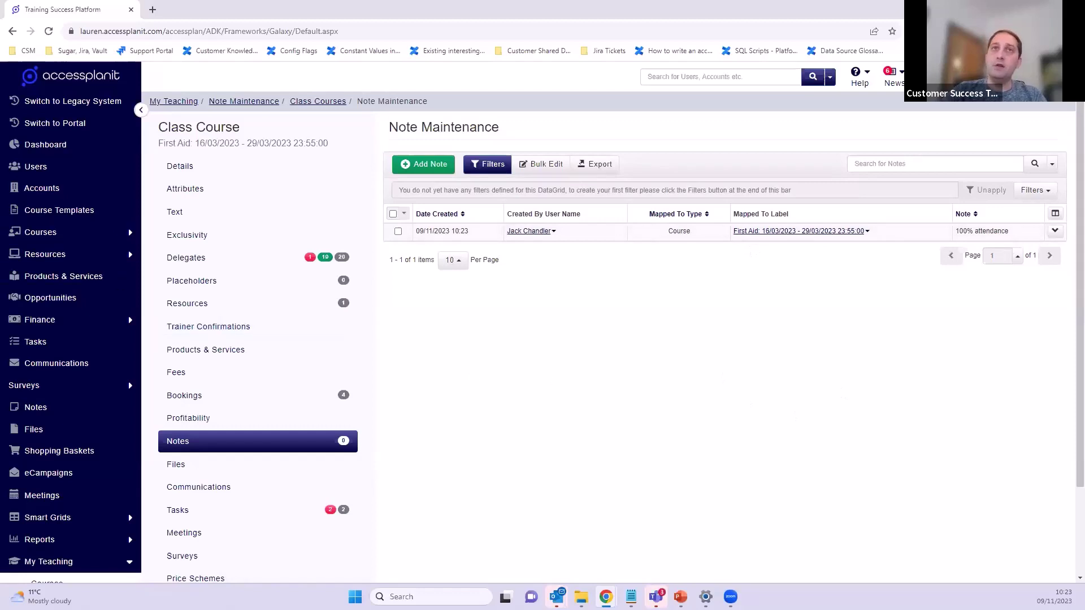
- Go to the administration area and open the Workflow Templates
{"action": "left_click", "coordinate": [18, 148]}
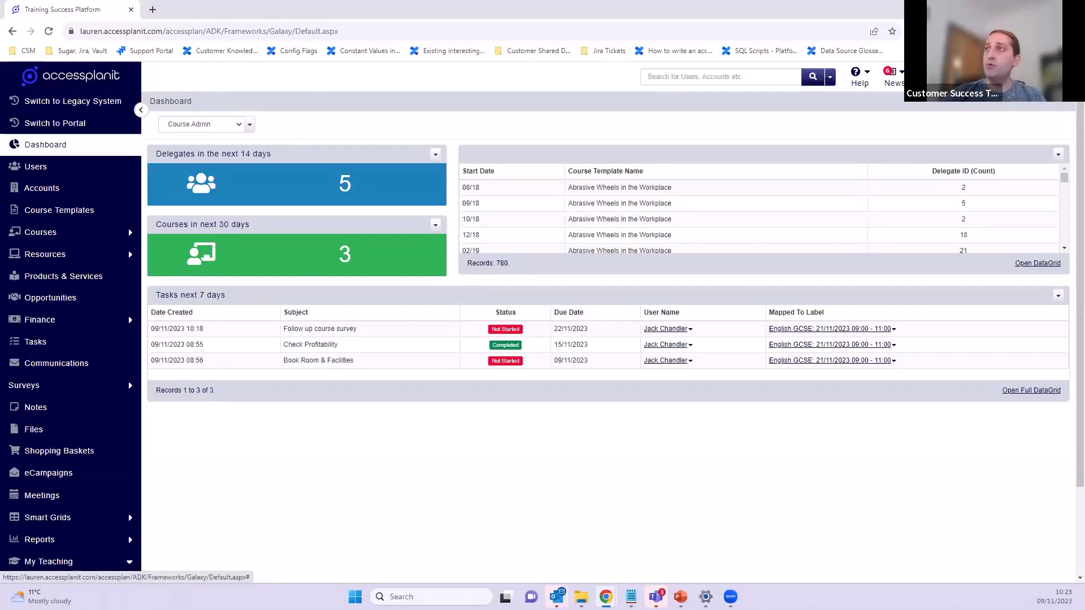
{"action": "left_click", "coordinate": [1056, 76]}
{"action": "left_click", "coordinate": [1017, 118]}
{"action": "scroll", "coordinate": [388, 412], "scroll_direction": "down", "scroll_amount": 13}
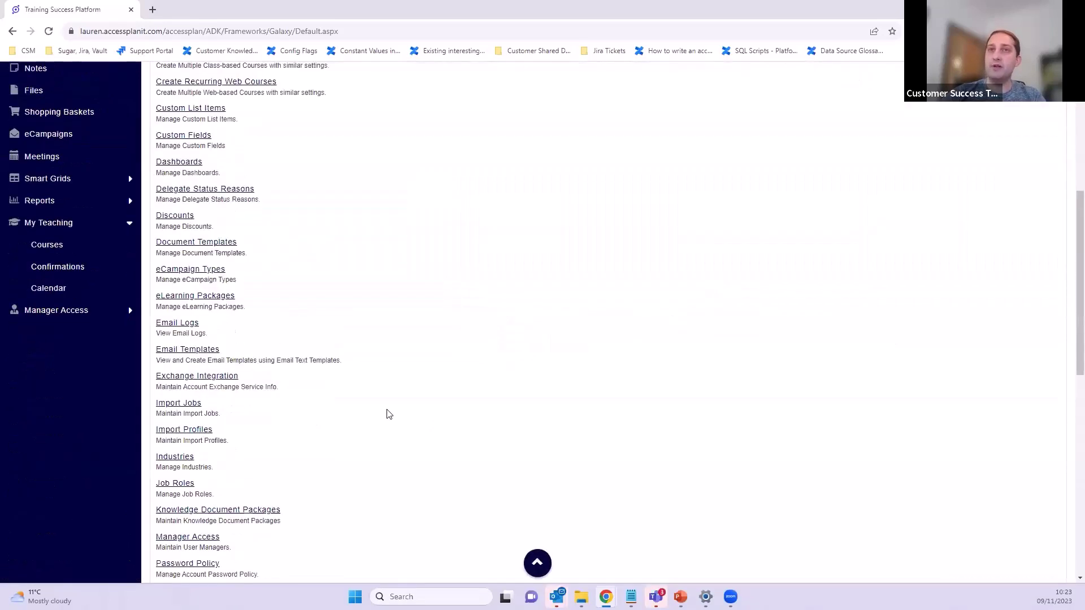
{"action": "left_click", "coordinate": [193, 383]}
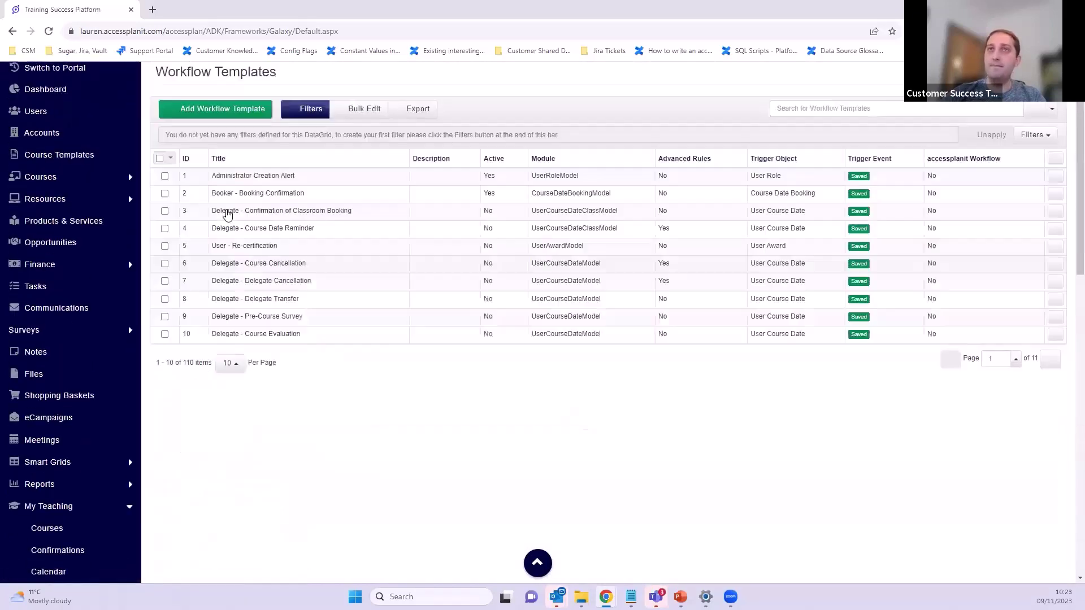
- Create and save a workflow template titled "Task Workflow" for the Class Course module
{"action": "scroll", "coordinate": [331, 265], "scroll_direction": "up", "scroll_amount": 3}
{"action": "left_click", "coordinate": [178, 170]}
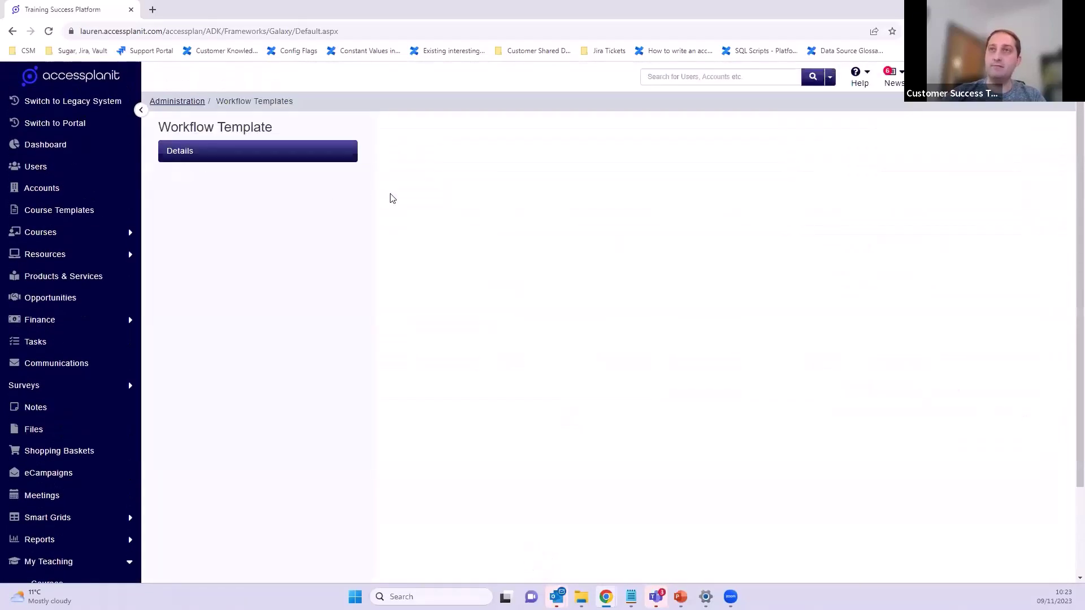
{"action": "left_click", "coordinate": [486, 223]}
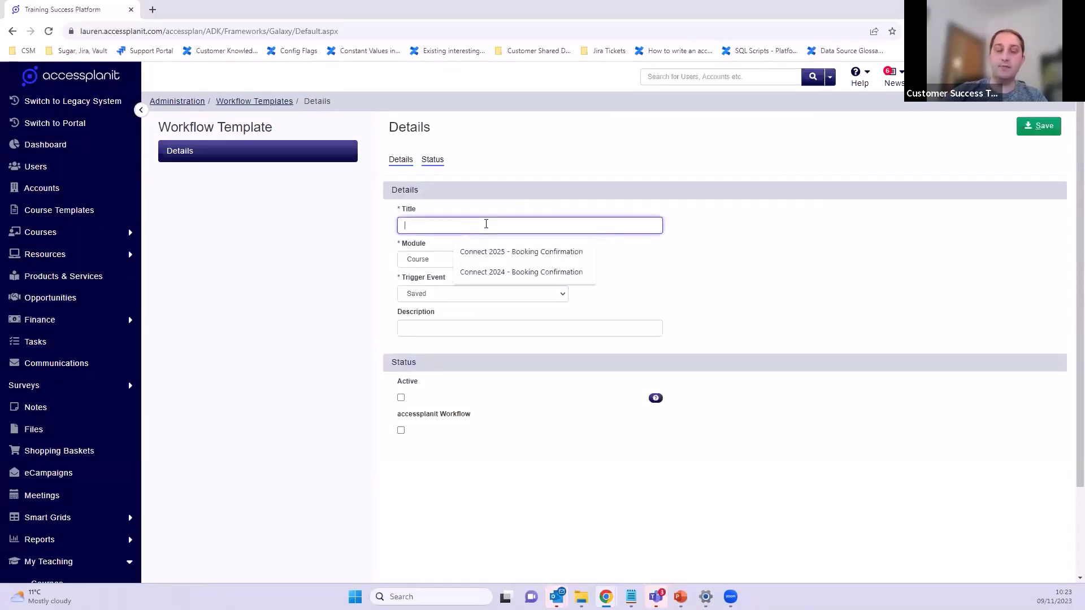
{"action": "type", "text": "Task Workflow"}
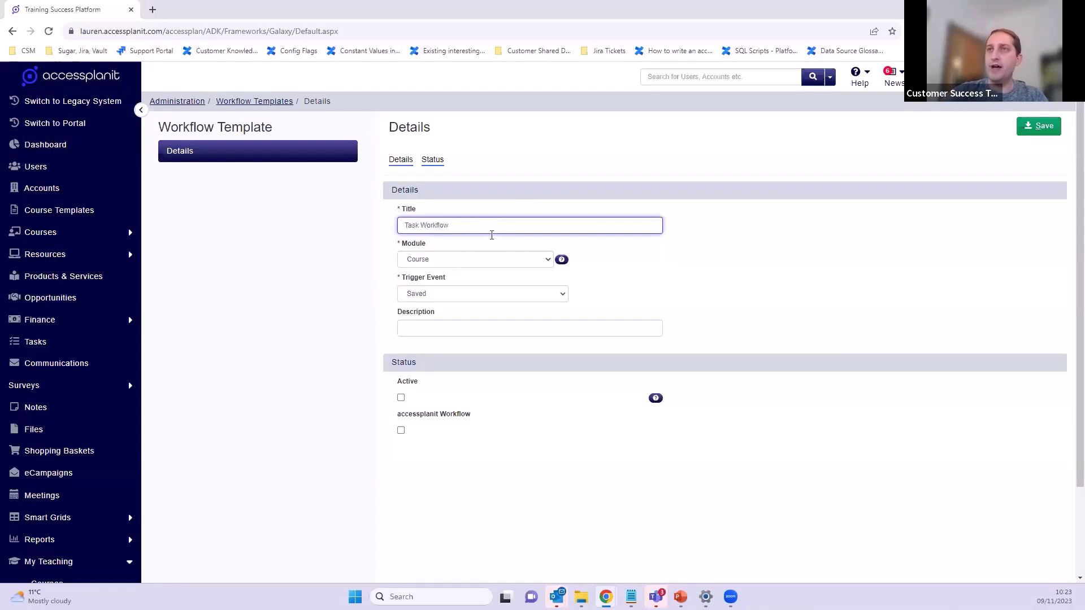
{"action": "left_click", "coordinate": [491, 259]}
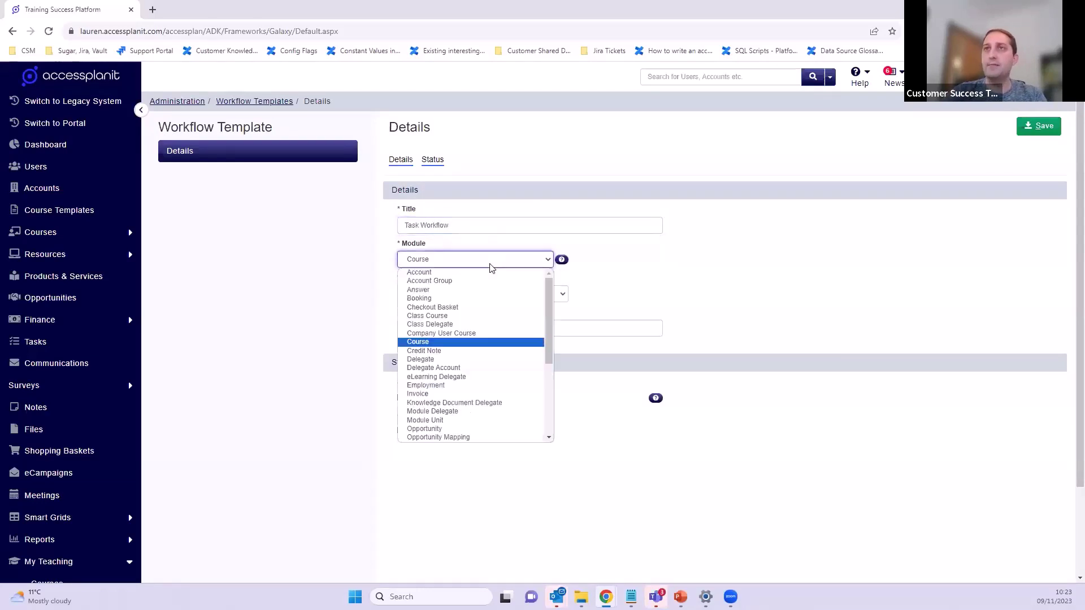
{"action": "left_click", "coordinate": [450, 317]}
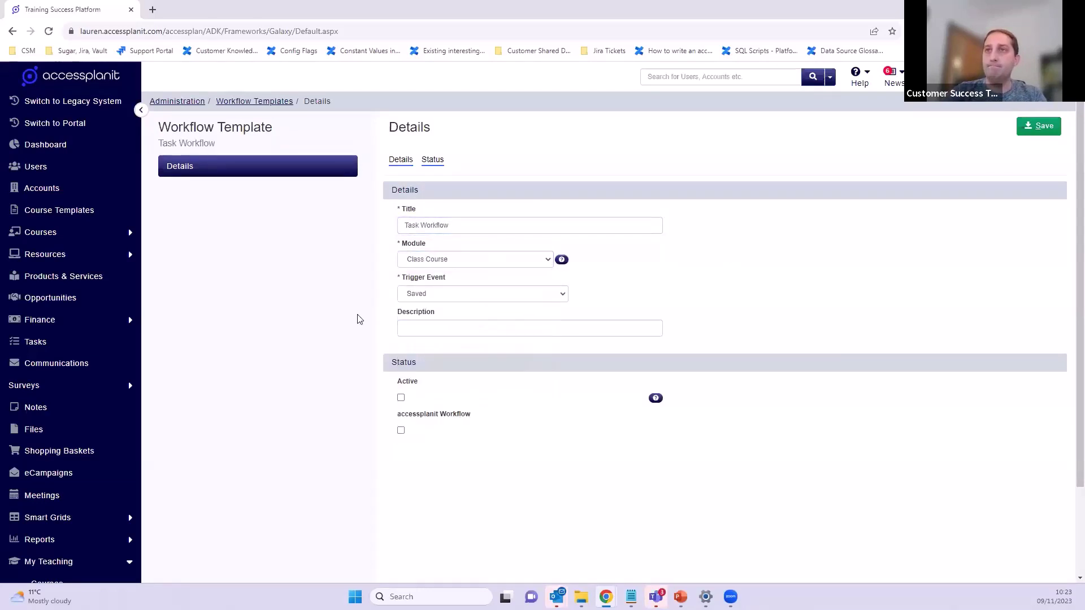
{"action": "left_click", "coordinate": [1026, 136]}
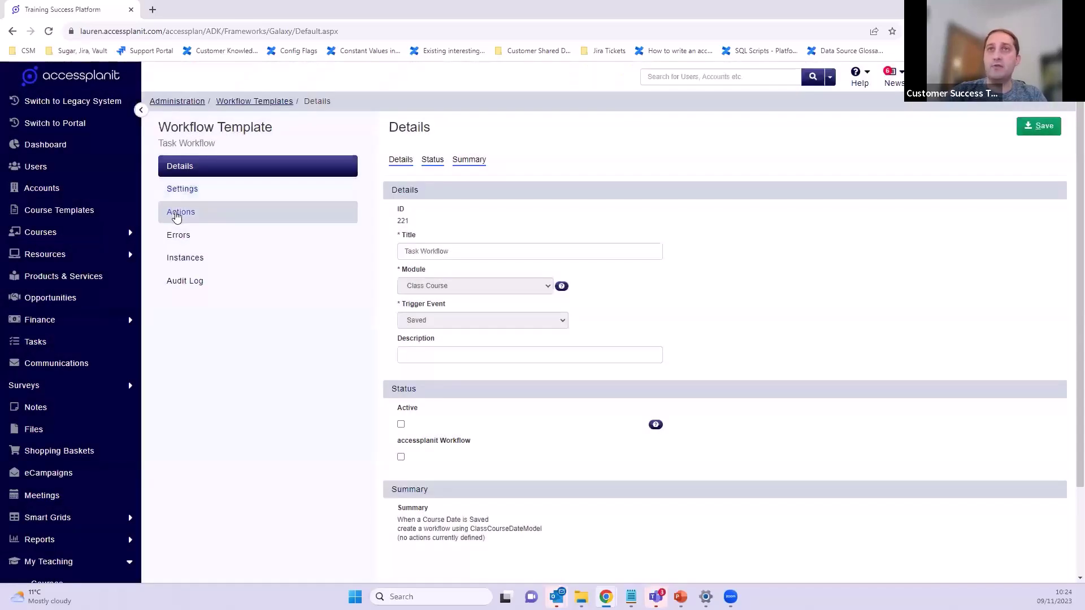
- Add a Create Task action labelled "Check Profitability" to the Task Workflow template and save it
{"action": "left_click", "coordinate": [187, 211]}
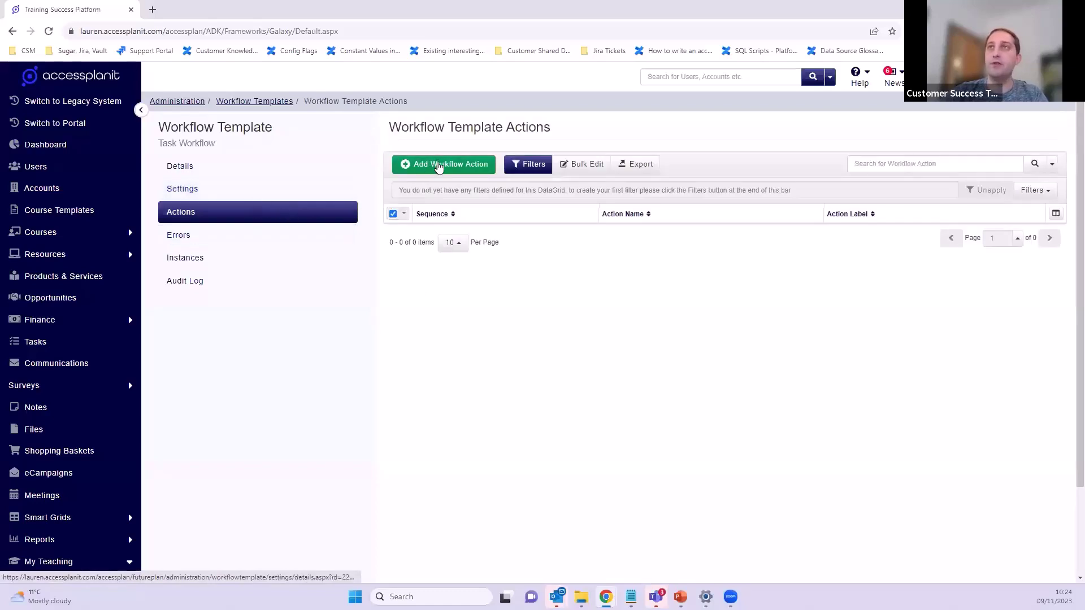
{"action": "left_click", "coordinate": [438, 170]}
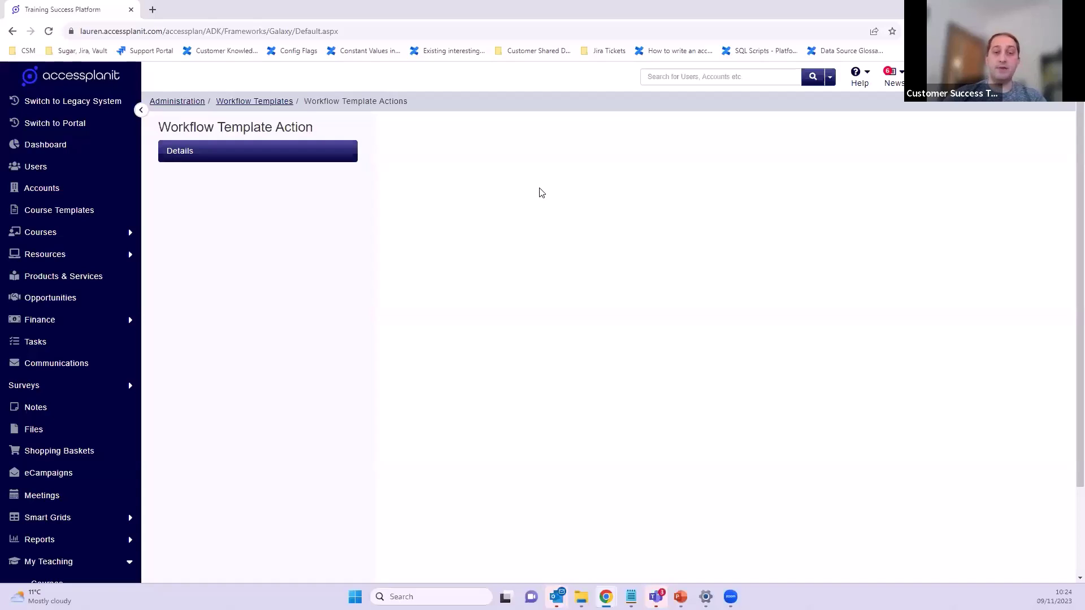
{"action": "left_click", "coordinate": [482, 229]}
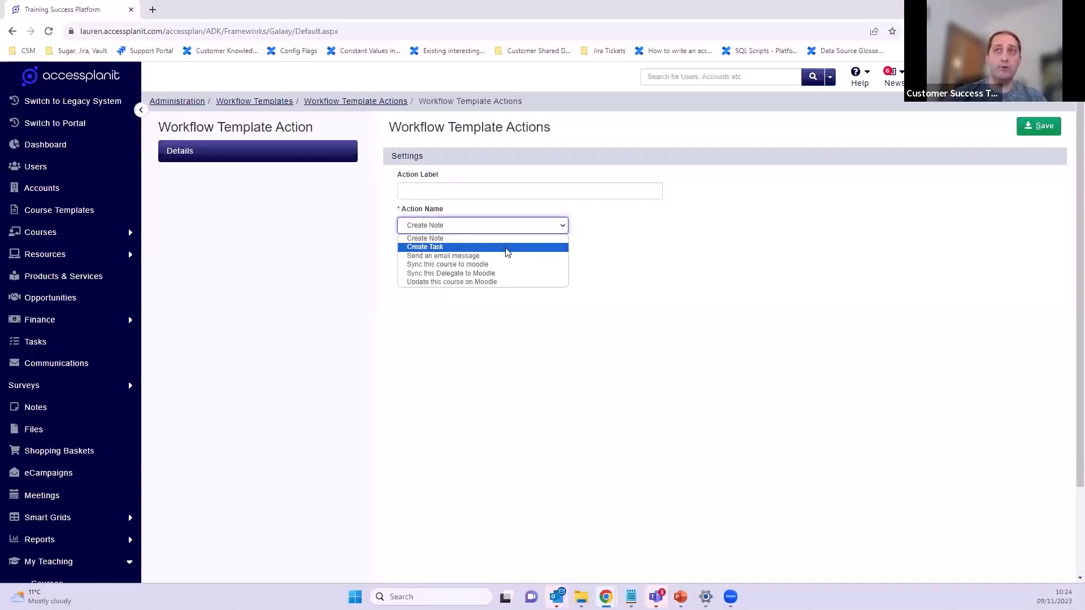
{"action": "left_click", "coordinate": [507, 249]}
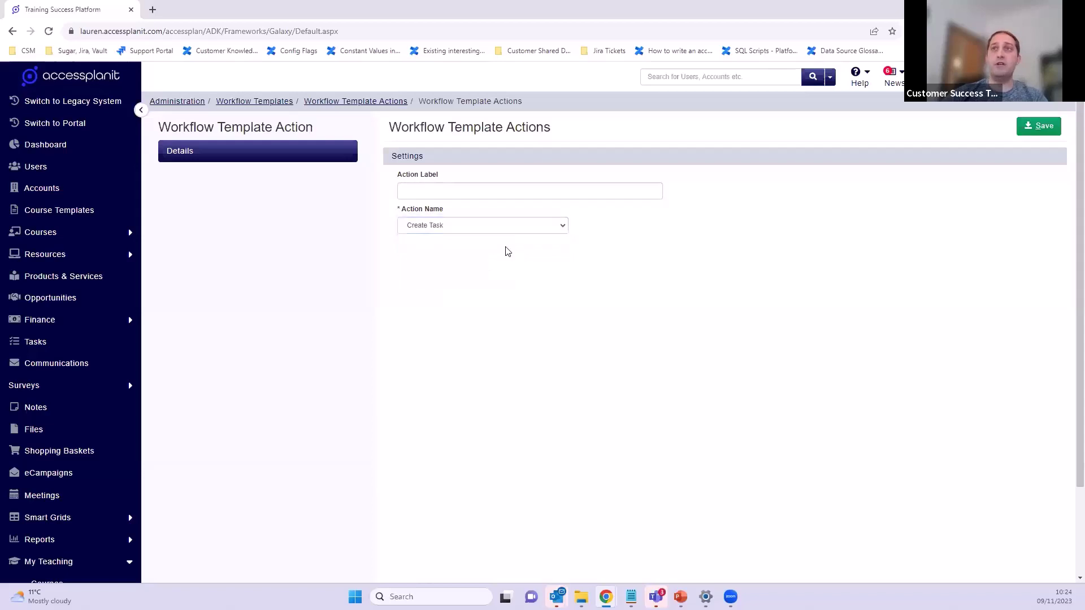
{"action": "left_click", "coordinate": [469, 191]}
{"action": "type", "text": "Check P"}
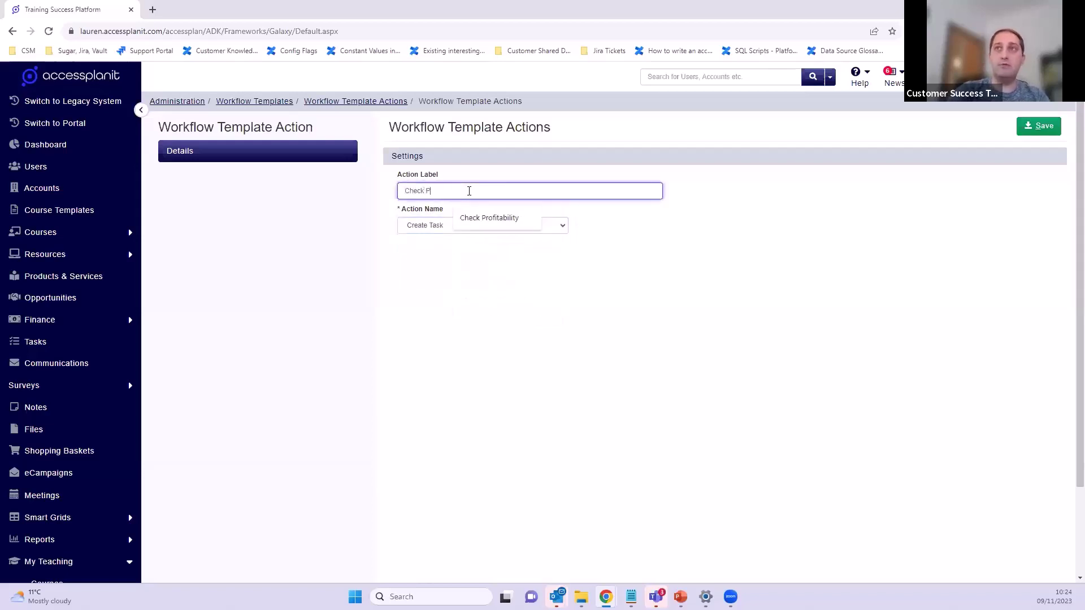
{"action": "type", "text": " F"}
{"action": "left_click", "coordinate": [489, 217]}
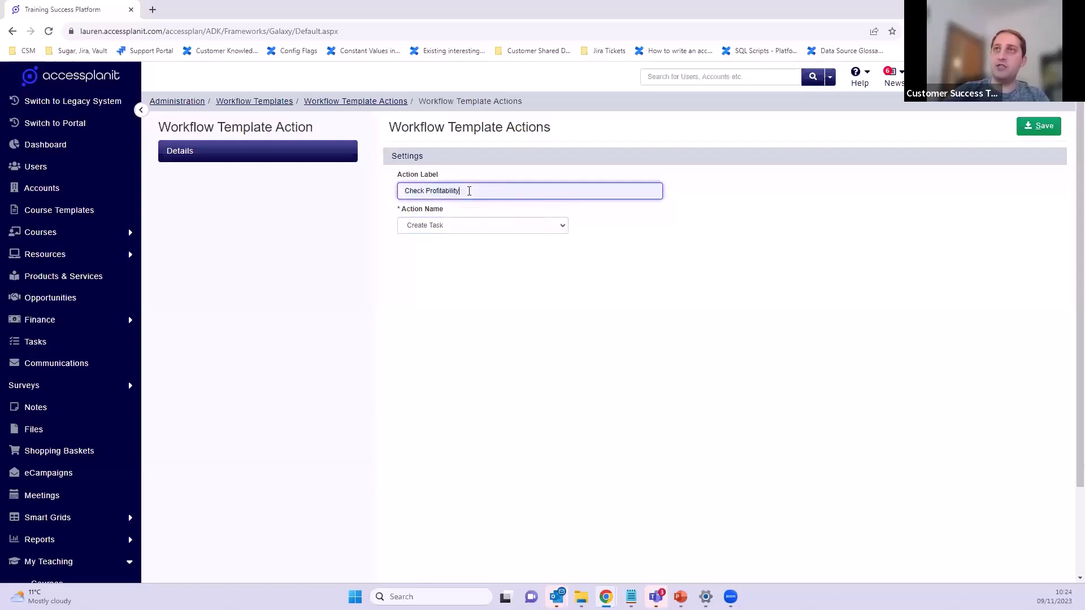
{"action": "left_click", "coordinate": [1036, 128]}
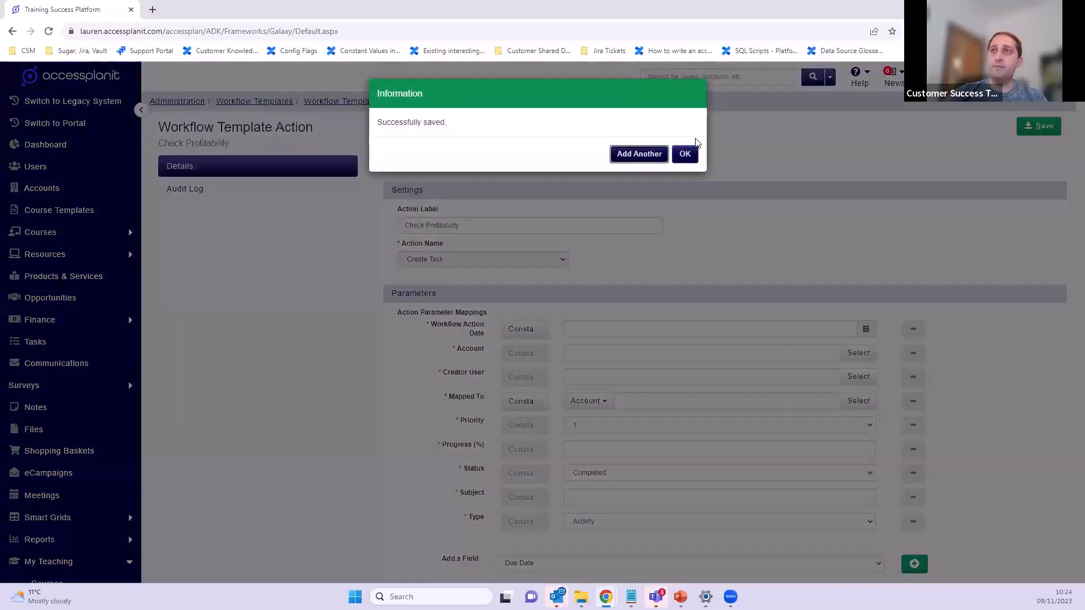
- Set the Workflow Action Date as a function of 5 Days Before the Start Date
{"action": "scroll", "coordinate": [664, 296], "scroll_direction": "down", "scroll_amount": 1}
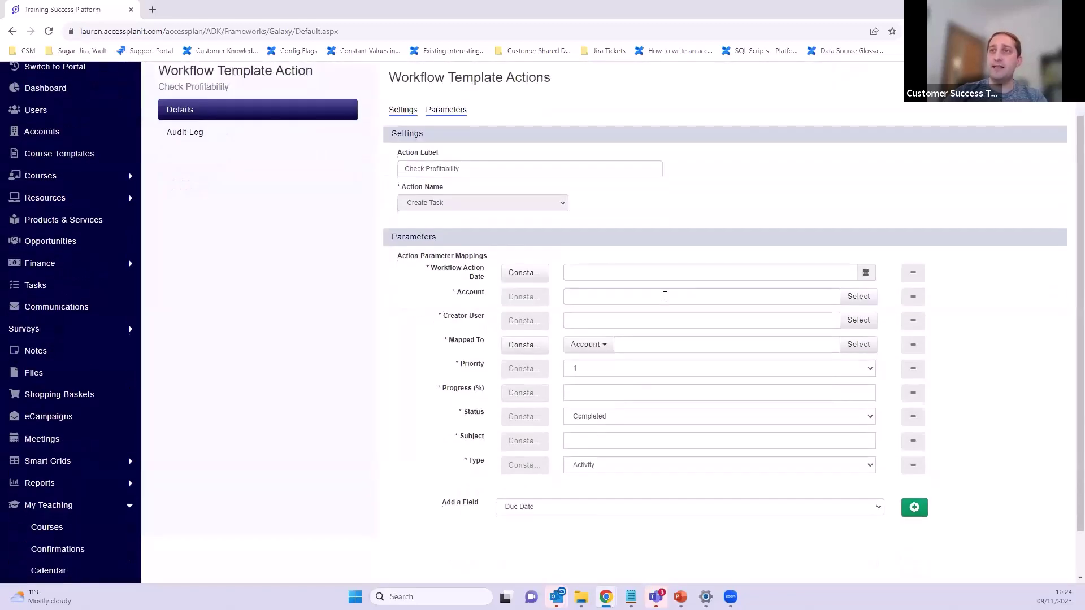
{"action": "left_click", "coordinate": [528, 275]}
{"action": "left_click", "coordinate": [537, 315]}
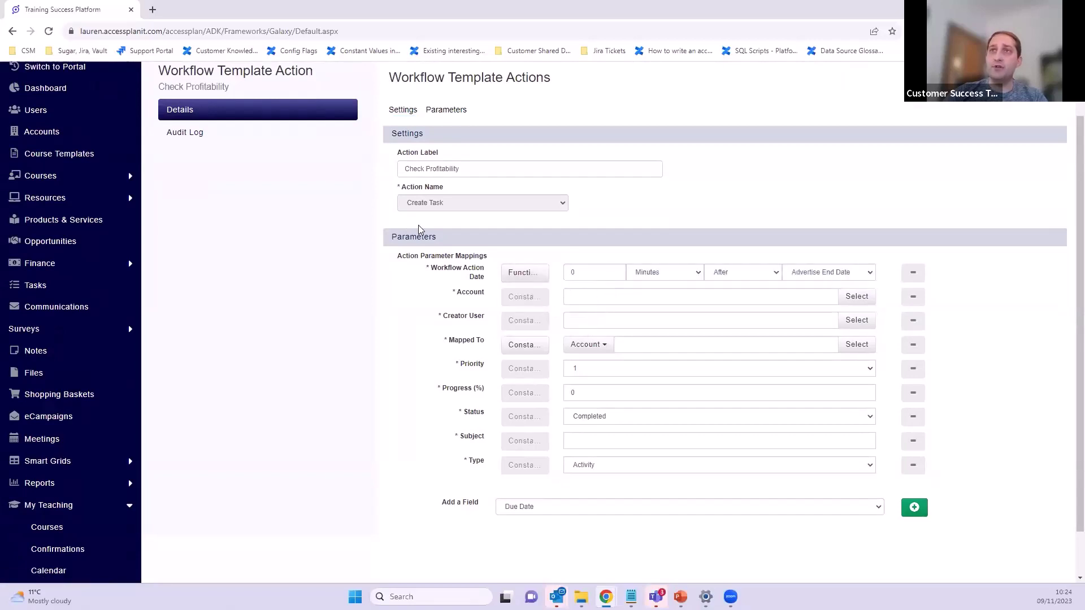
{"action": "left_click", "coordinate": [827, 272]}
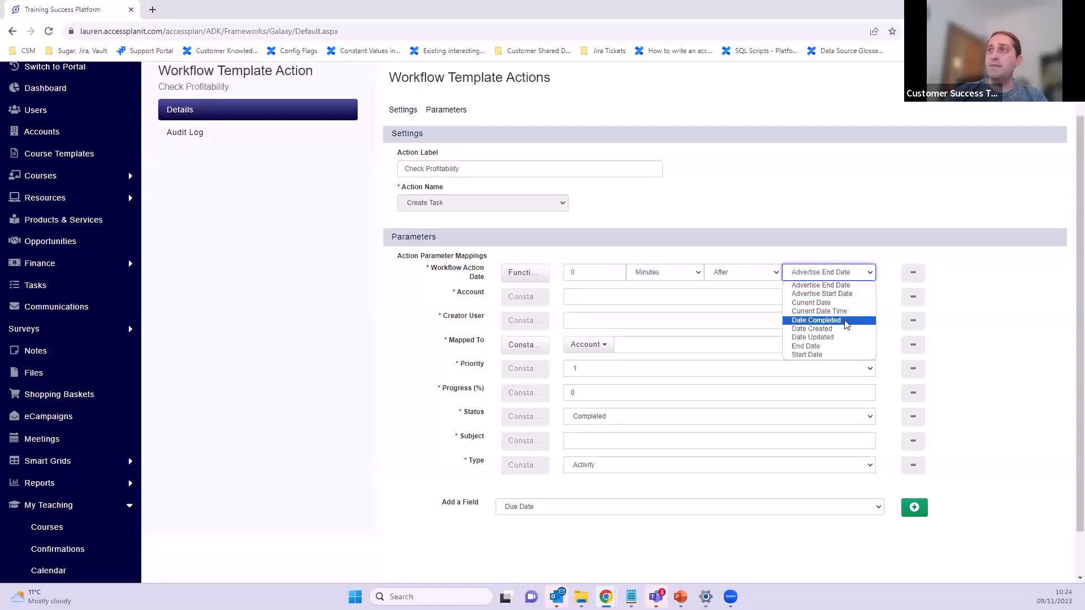
{"action": "left_click", "coordinate": [842, 356]}
{"action": "left_click", "coordinate": [651, 275]}
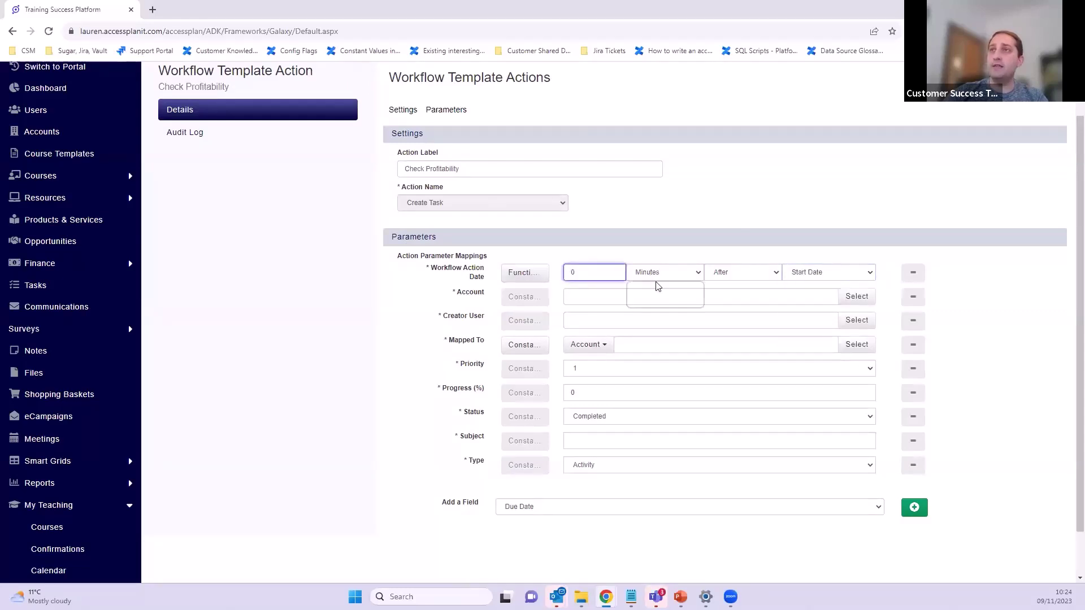
{"action": "left_click", "coordinate": [636, 296]}
{"action": "type", "text": "5"}
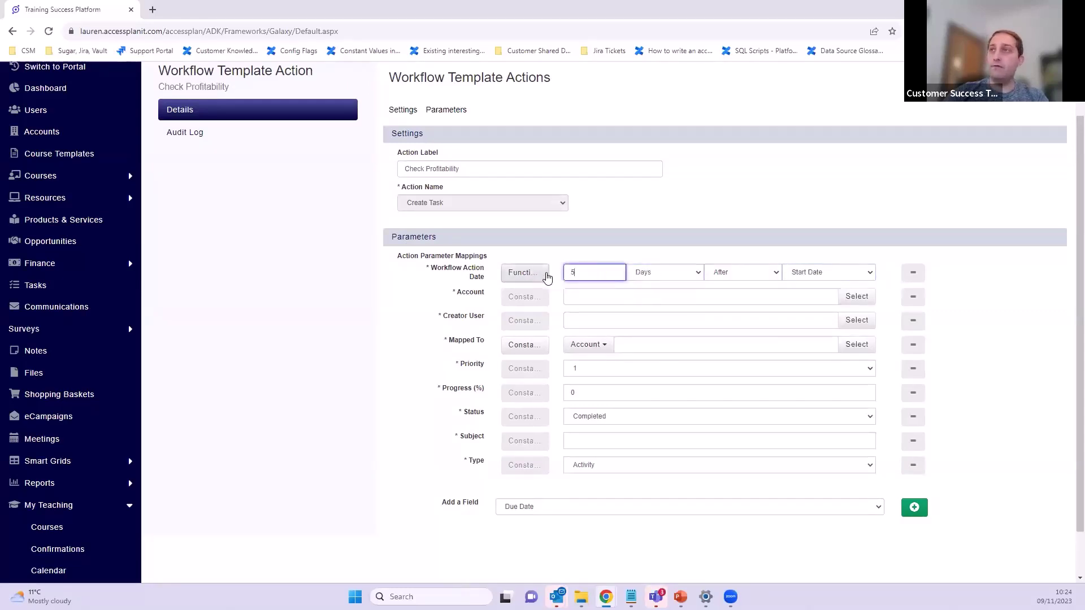
{"action": "left_click", "coordinate": [723, 276]}
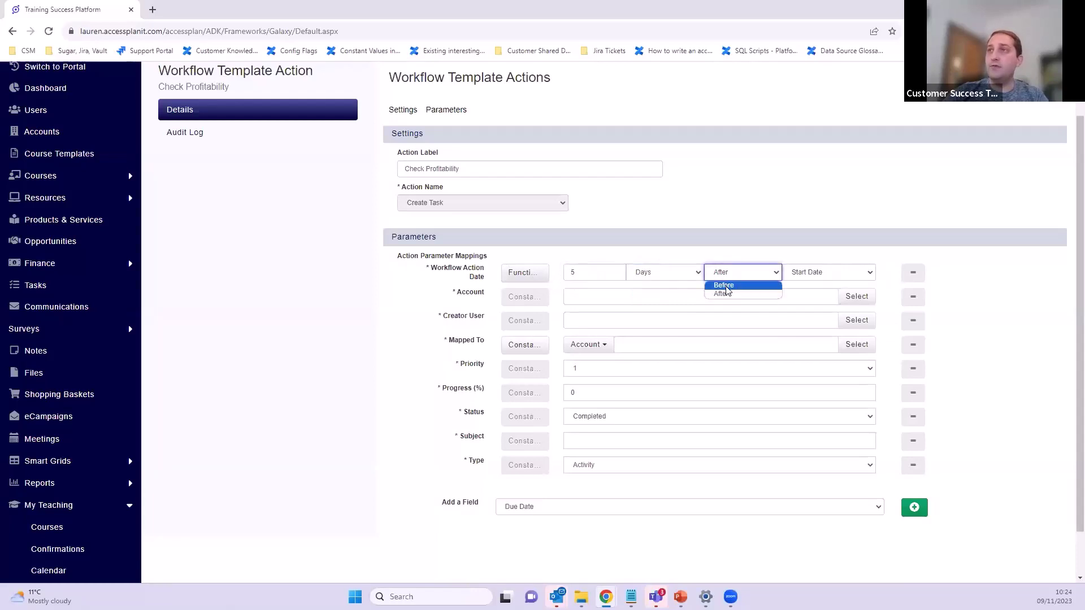
{"action": "left_click", "coordinate": [723, 285]}
- Choose accessplanit ltd as the task's account and, after searching users by surname, the first match as the creator user
{"action": "left_click", "coordinate": [856, 296]}
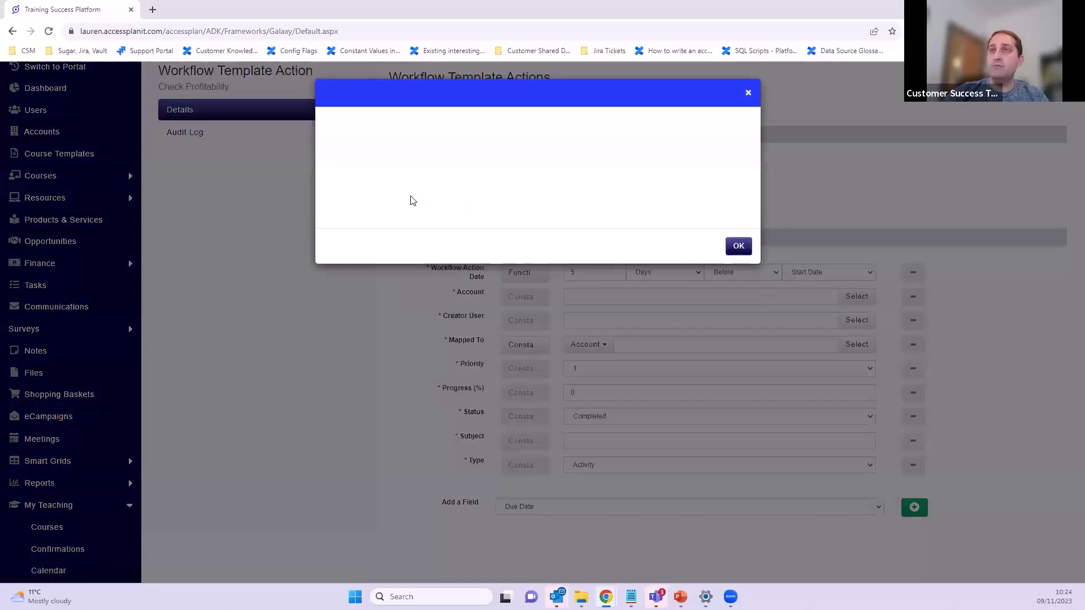
{"action": "left_click", "coordinate": [412, 192]}
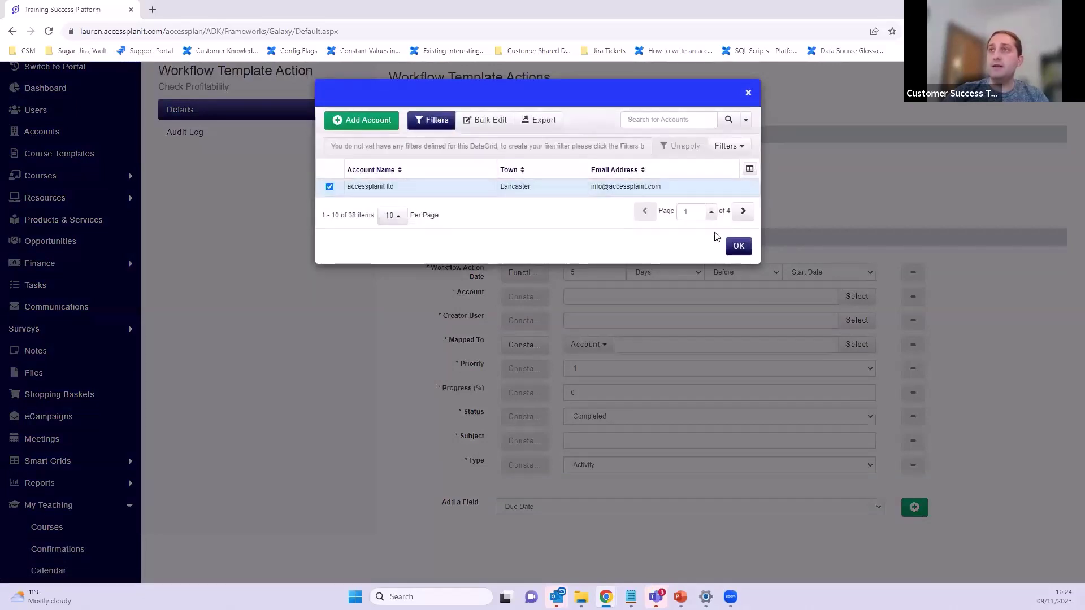
{"action": "left_click", "coordinate": [738, 246]}
{"action": "left_click", "coordinate": [857, 321]}
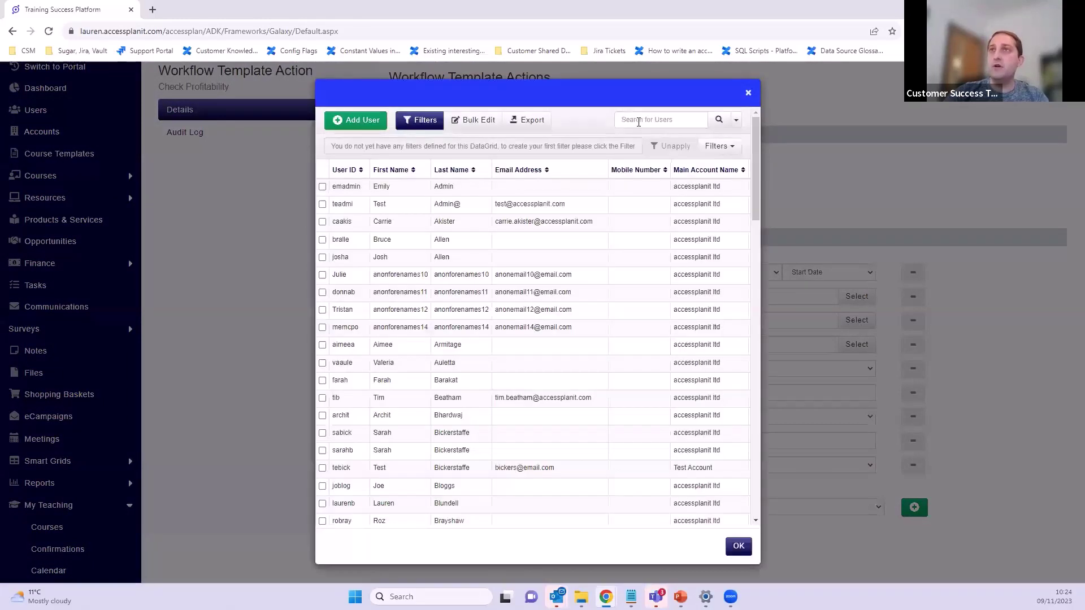
{"action": "left_click", "coordinate": [638, 120]}
{"action": "type", "text": "chandler"}
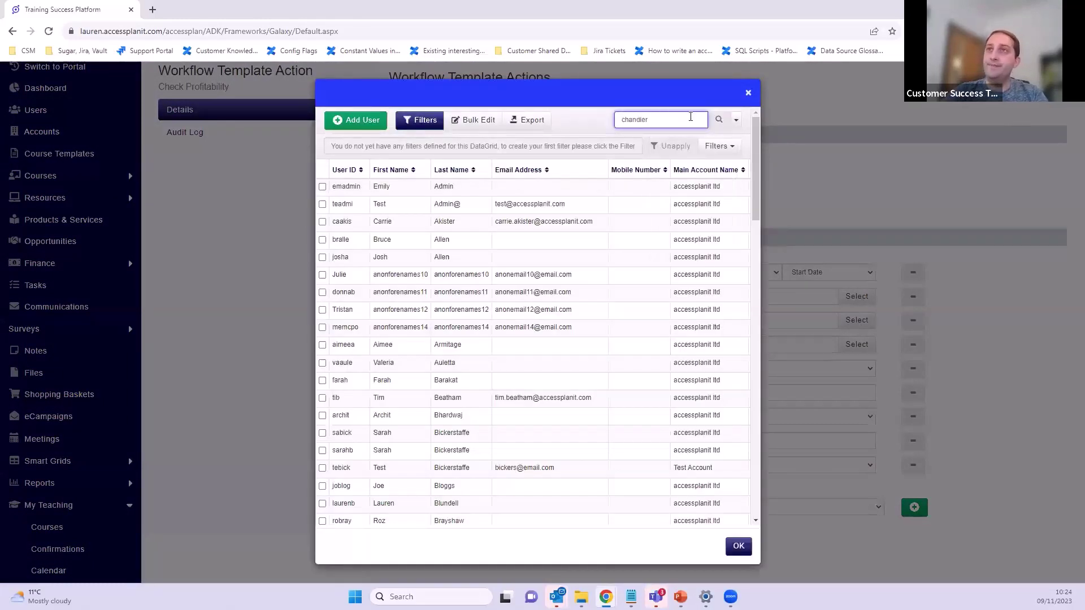
{"action": "key", "text": "Return"}
{"action": "left_click", "coordinate": [503, 186]}
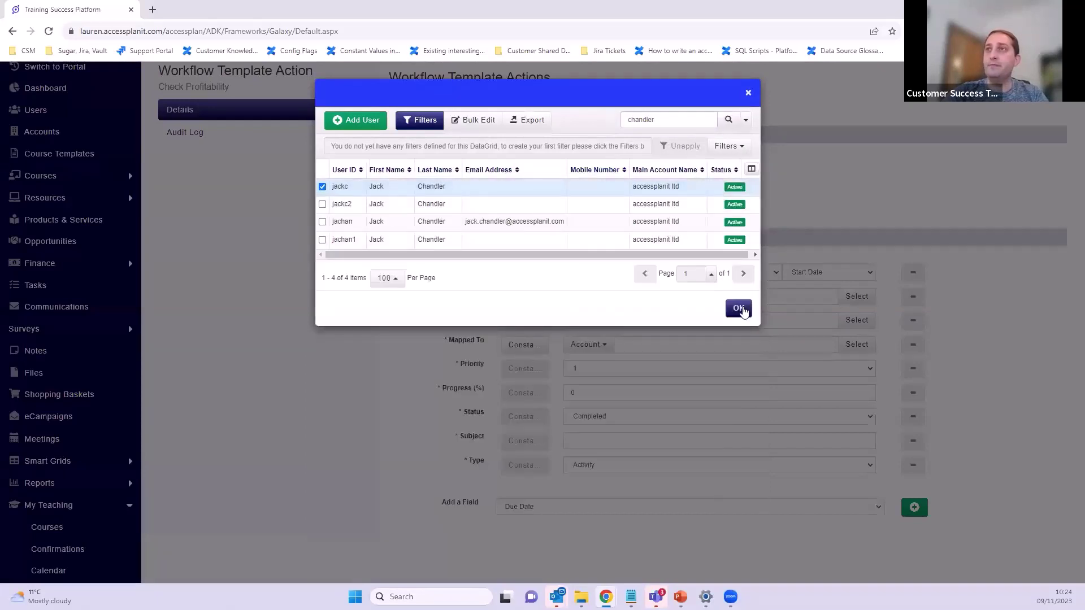
{"action": "left_click", "coordinate": [738, 307]}
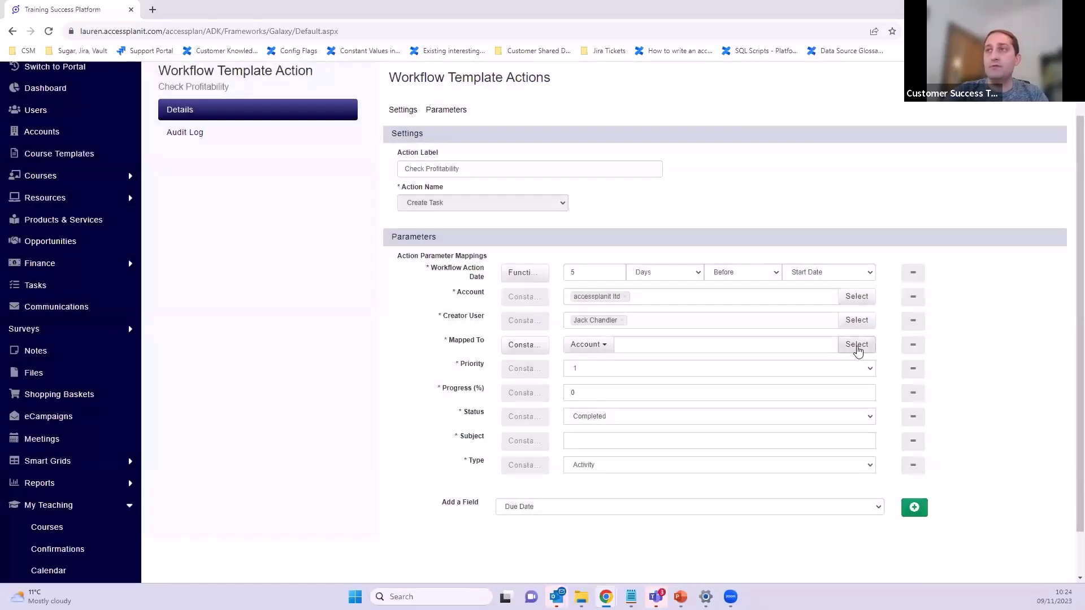
- Map the task to the course "English GCSE: 21/11/2023 09:00 - 11:00"
{"action": "left_click", "coordinate": [595, 345]}
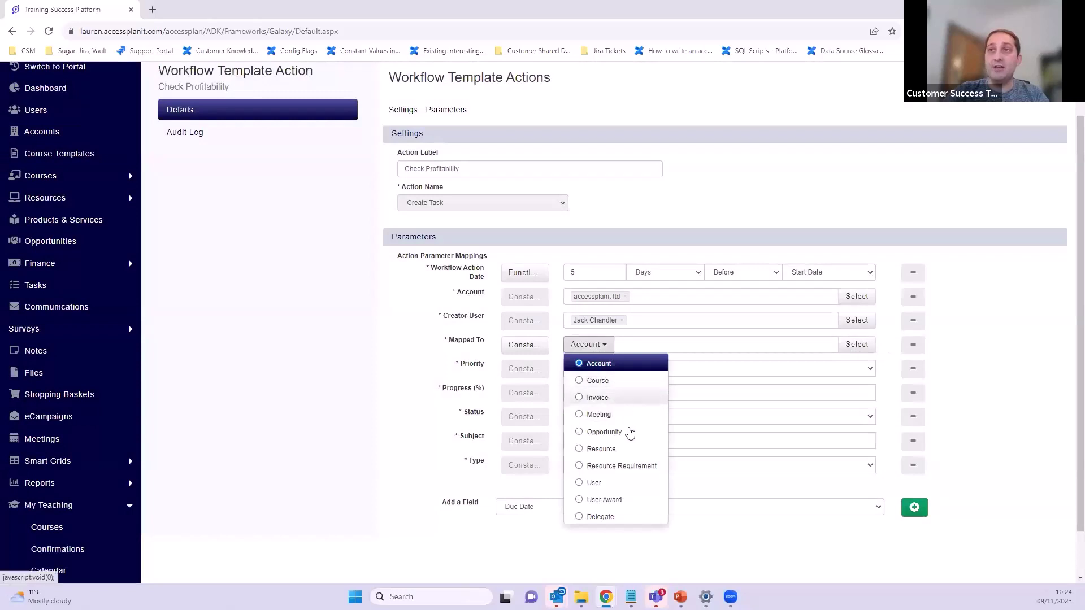
{"action": "left_click", "coordinate": [600, 381]}
{"action": "scroll", "coordinate": [620, 373], "scroll_direction": "down", "scroll_amount": 1}
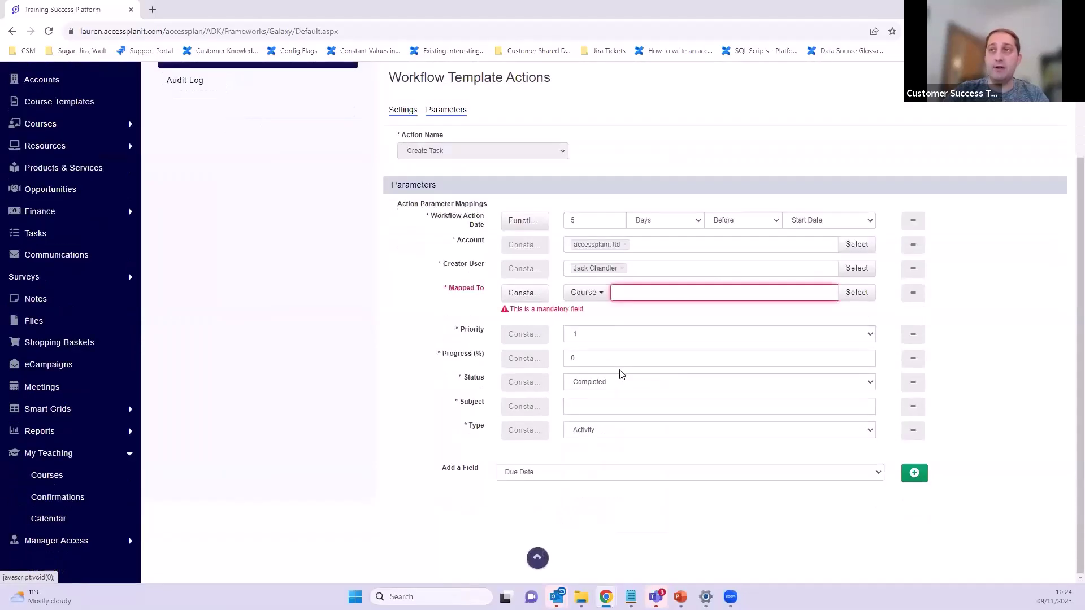
{"action": "left_click", "coordinate": [682, 291]}
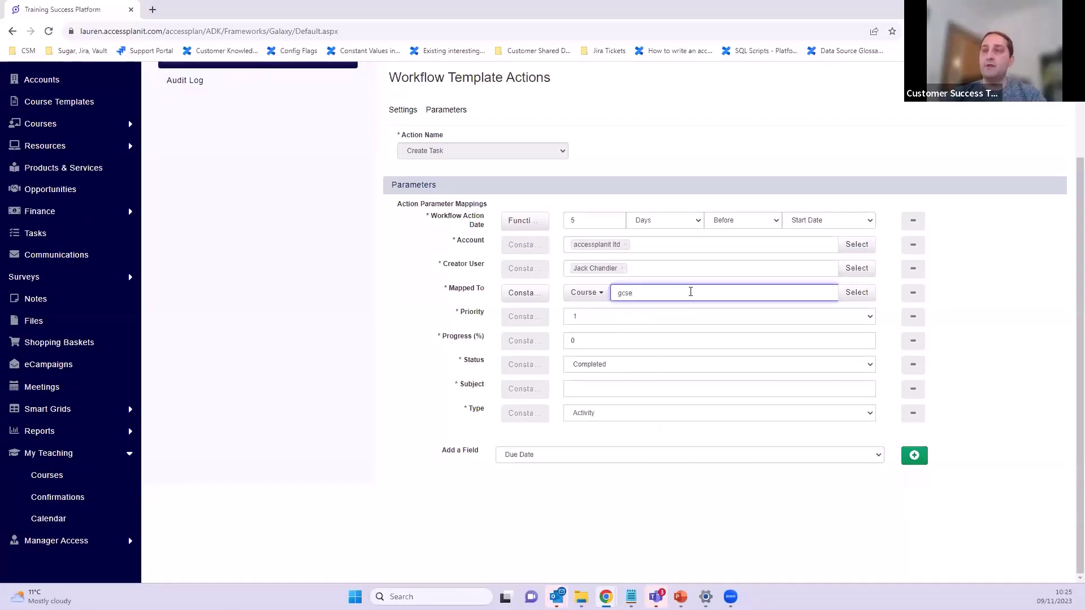
{"action": "key", "text": "ctrl+a"}
{"action": "type", "text": "en"}
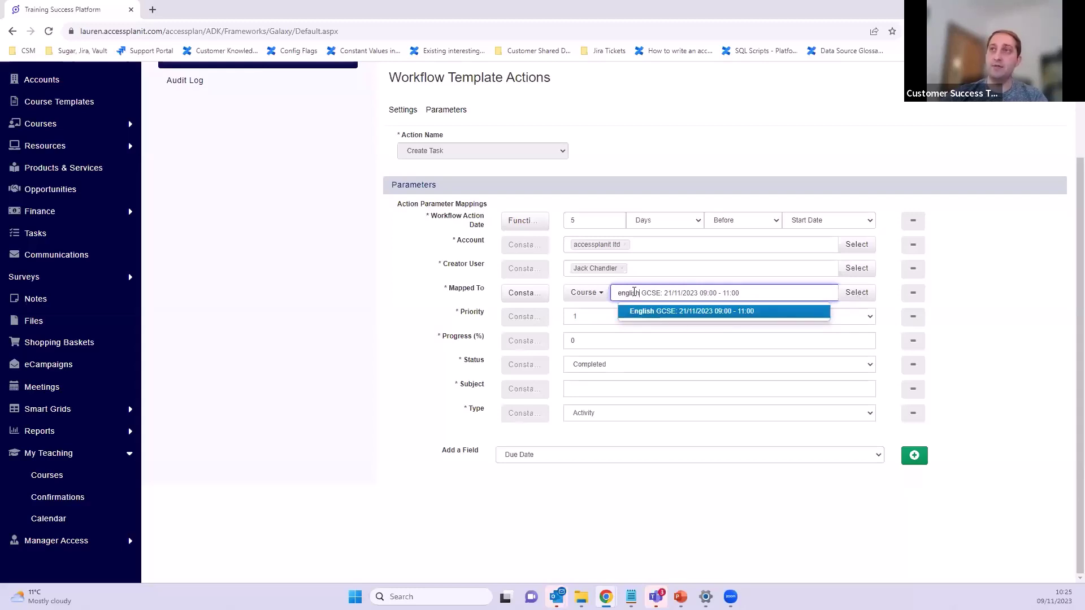
{"action": "left_click", "coordinate": [643, 313]}
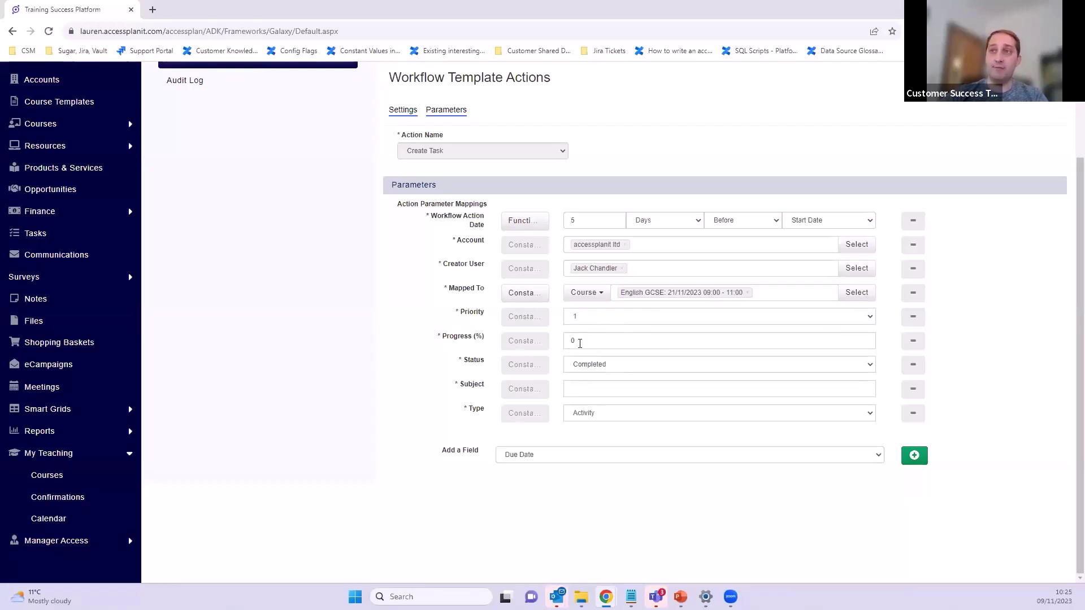
- Set the task's status to Not Started, its subject to "Check Profitability" and its type to Precourse Activity
{"action": "left_click", "coordinate": [607, 370]}
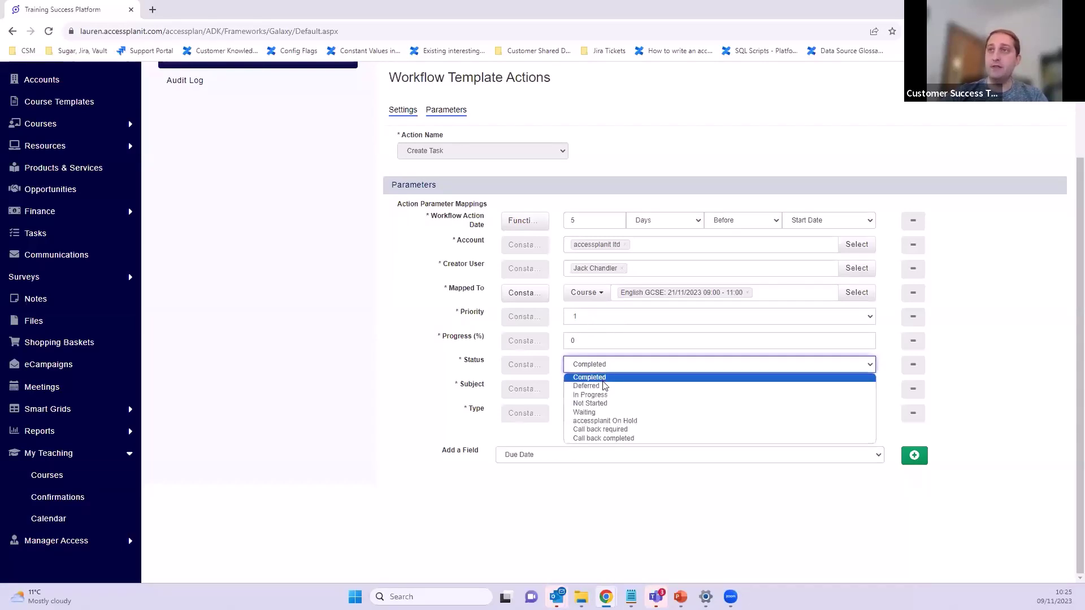
{"action": "left_click", "coordinate": [606, 404]}
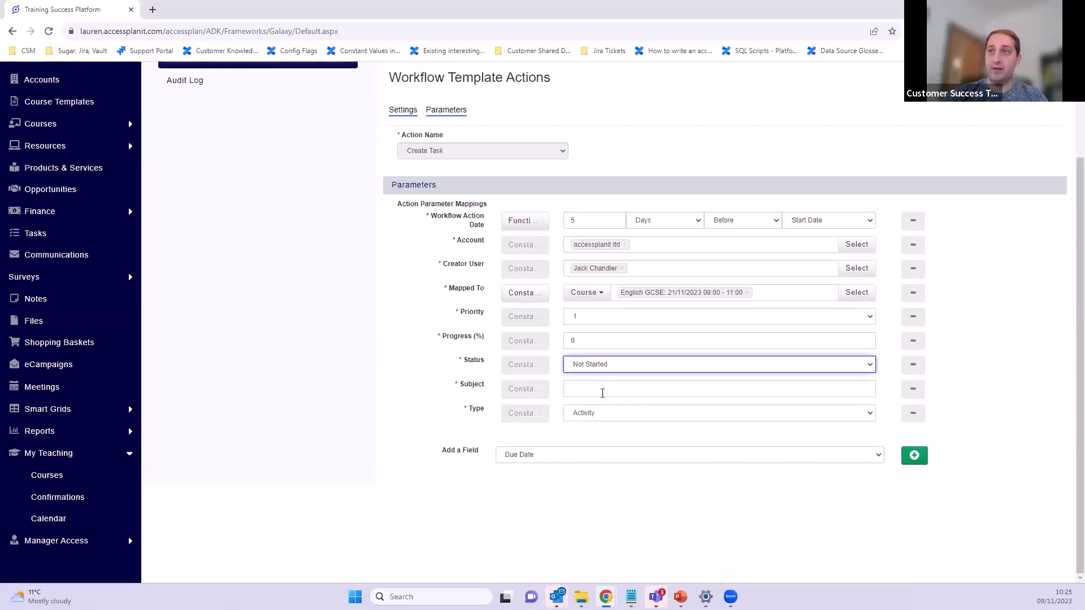
{"action": "left_click", "coordinate": [601, 391]}
{"action": "type", "text": "Check Prof"}
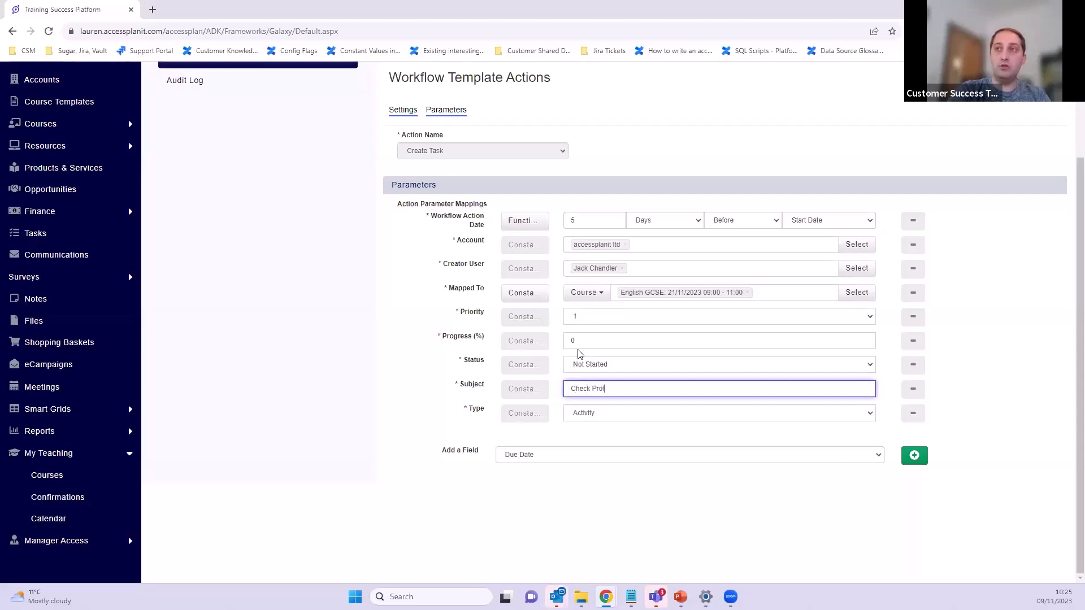
{"action": "type", "text": "i"}
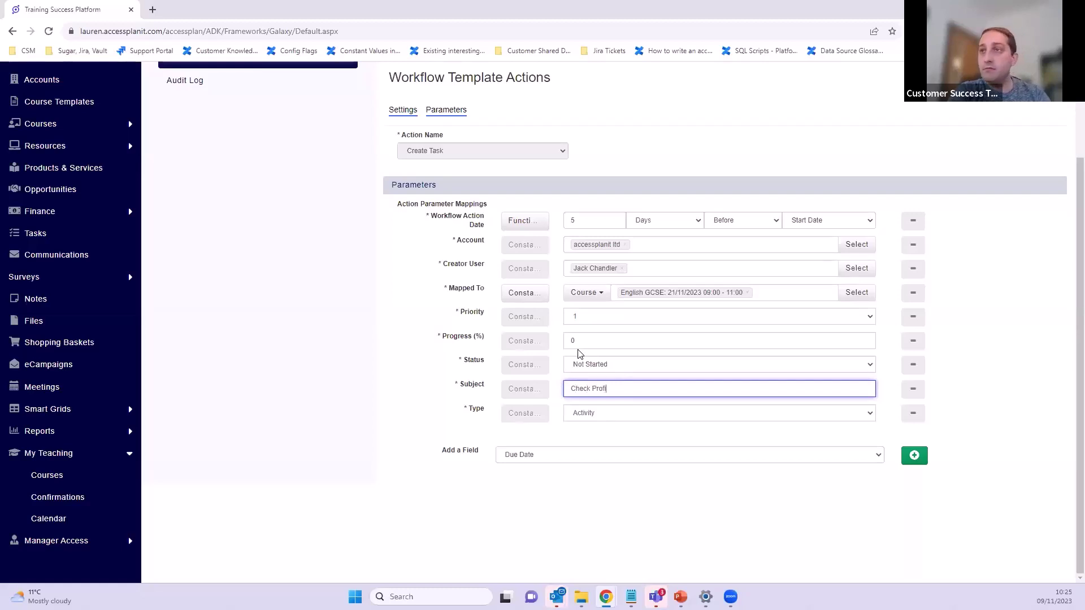
{"action": "type", "text": "tabilit"}
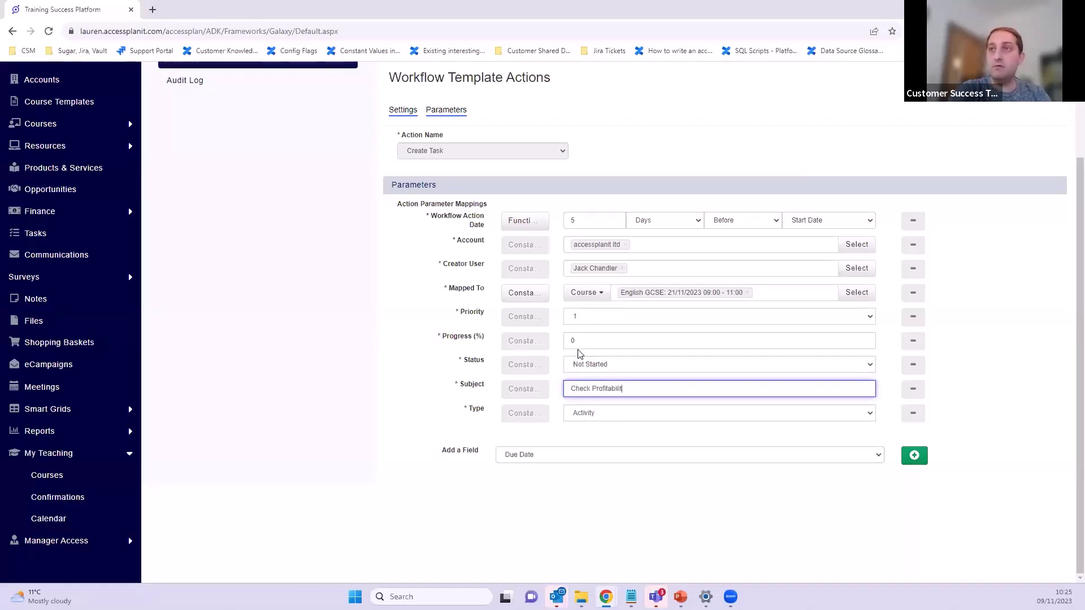
{"action": "type", "text": "y"}
{"action": "left_click", "coordinate": [582, 413]}
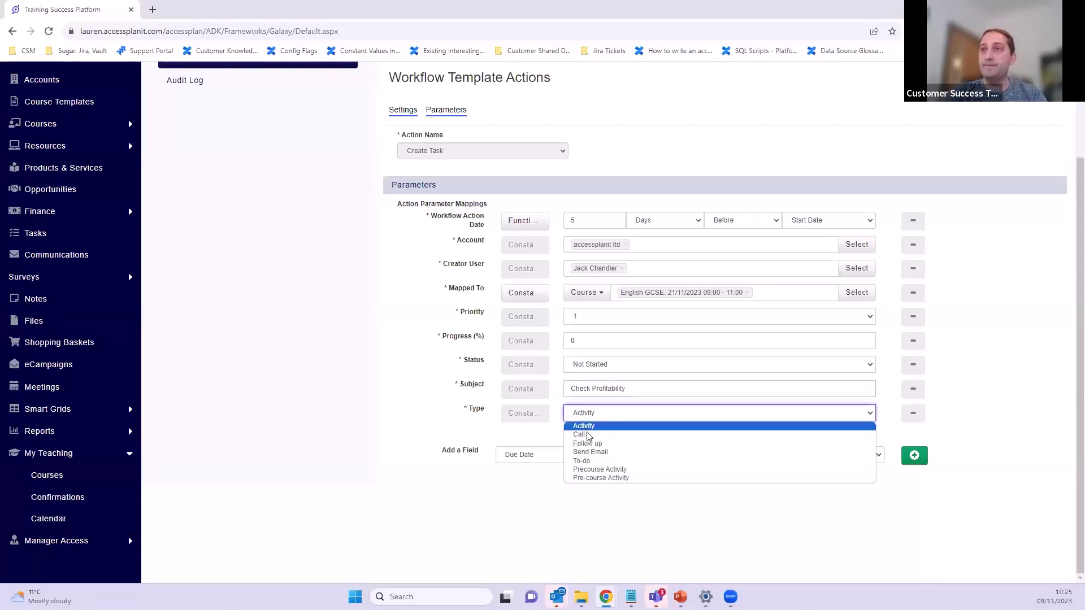
{"action": "left_click", "coordinate": [600, 470]}
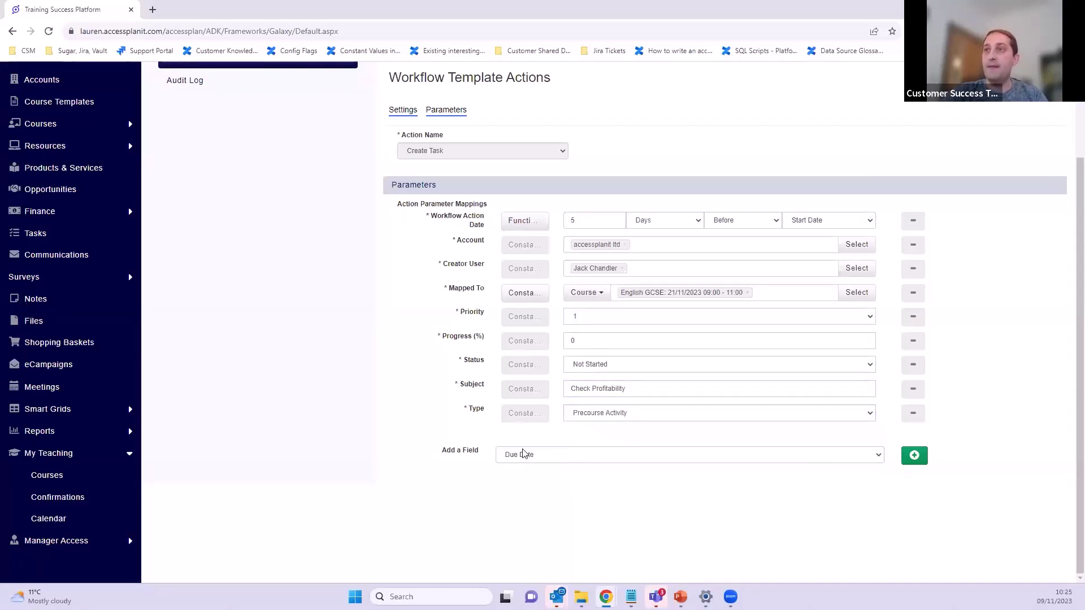
- Add a Due Date field to the action and set it as a function of 1 Days Before the Start Date
{"action": "left_click", "coordinate": [523, 453]}
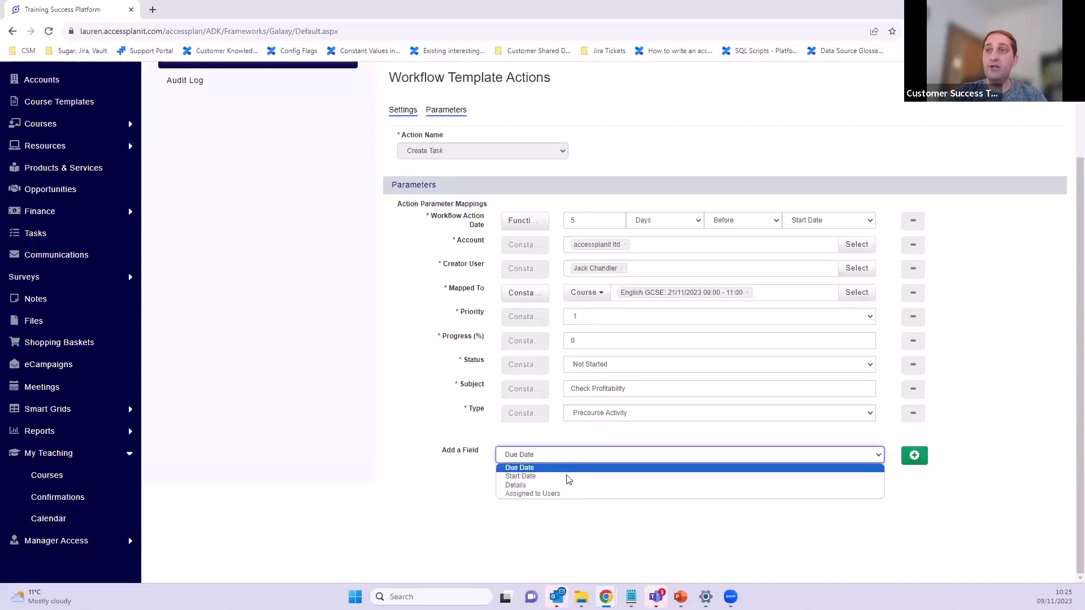
{"action": "left_click", "coordinate": [525, 468]}
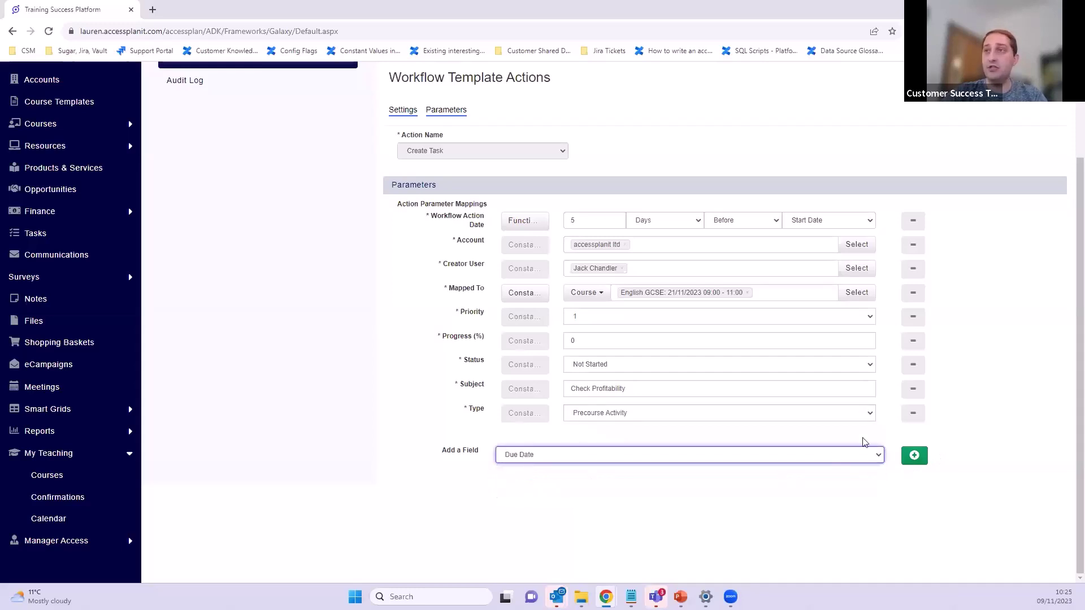
{"action": "left_click", "coordinate": [914, 457]}
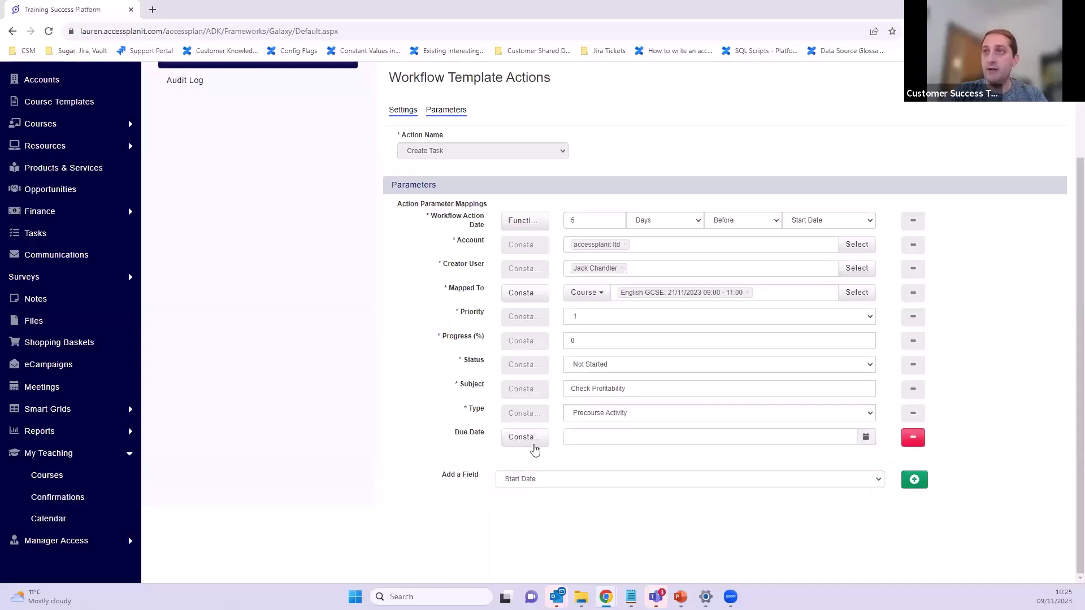
{"action": "left_click", "coordinate": [531, 441]}
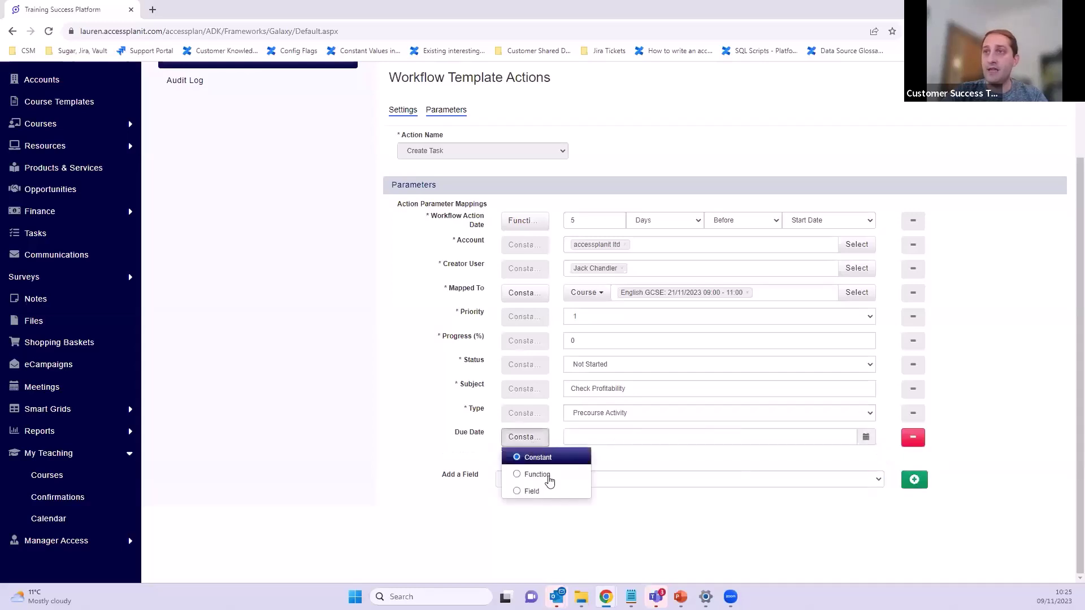
{"action": "left_click", "coordinate": [540, 474]}
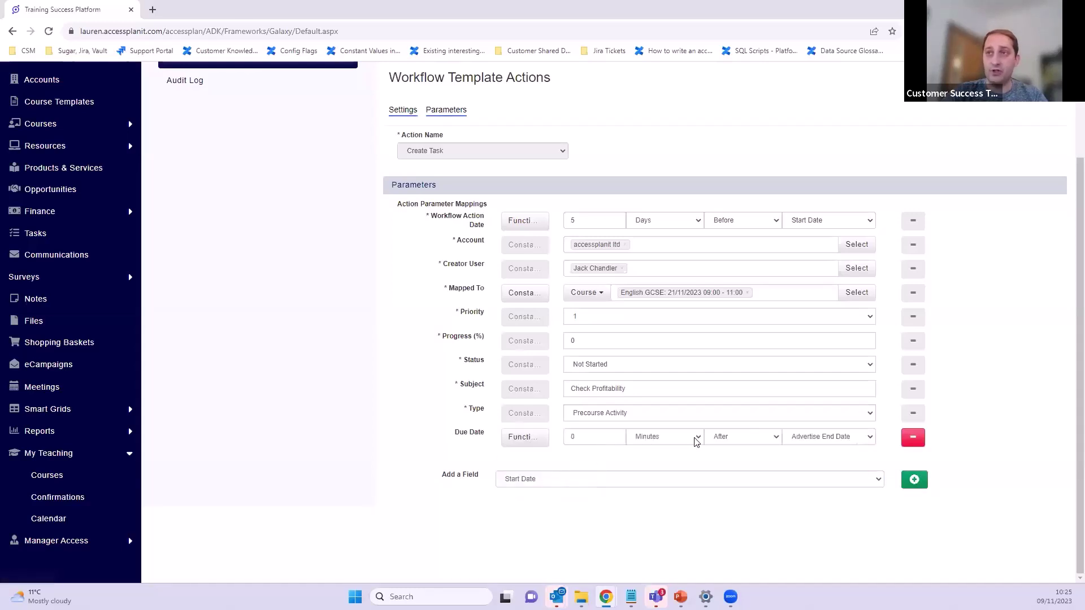
{"action": "double_click", "coordinate": [597, 435]}
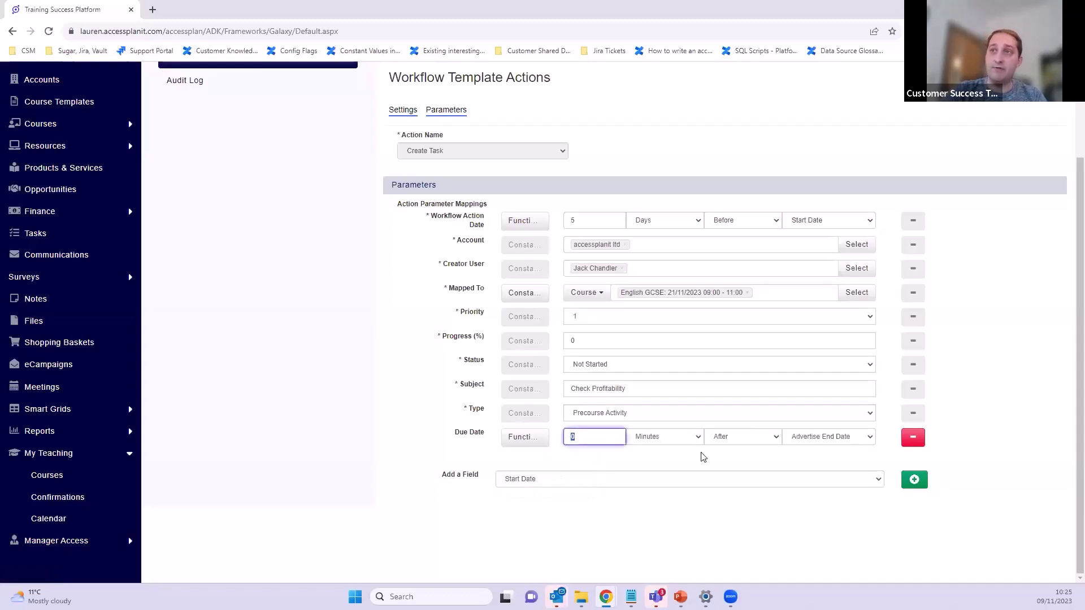
{"action": "type", "text": "1"}
{"action": "left_click", "coordinate": [681, 438]}
{"action": "left_click", "coordinate": [666, 457]}
{"action": "left_click", "coordinate": [742, 441]}
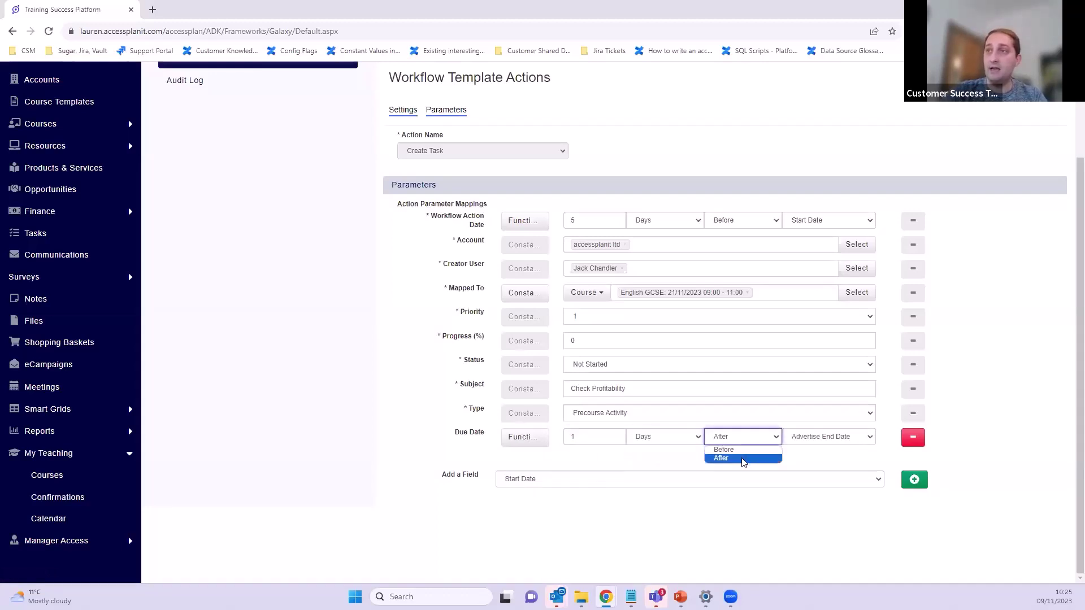
{"action": "left_click", "coordinate": [735, 446]}
{"action": "left_click", "coordinate": [820, 439]}
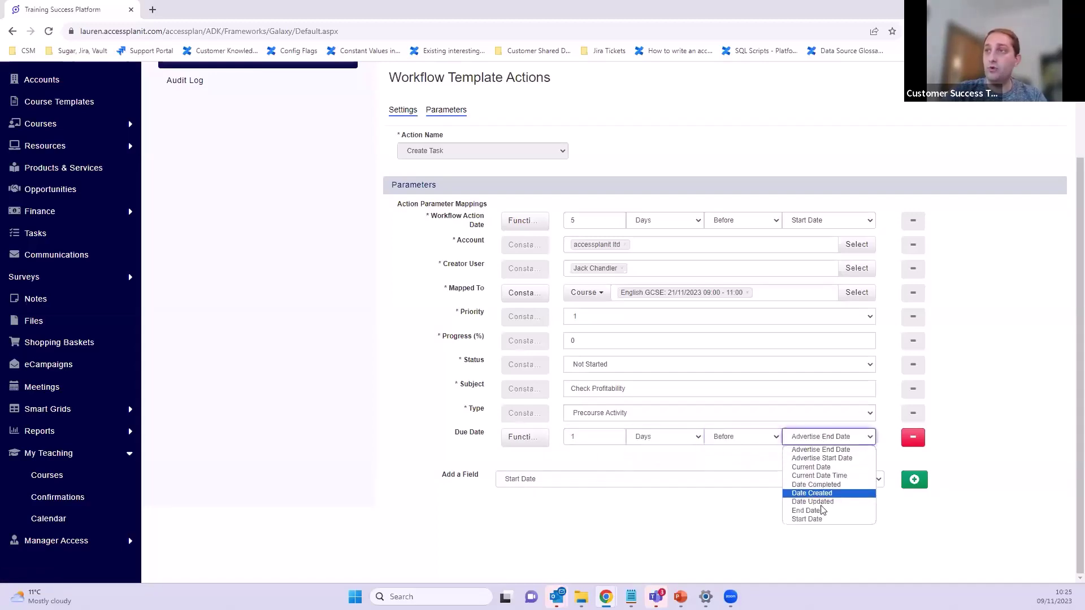
{"action": "left_click", "coordinate": [822, 518]}
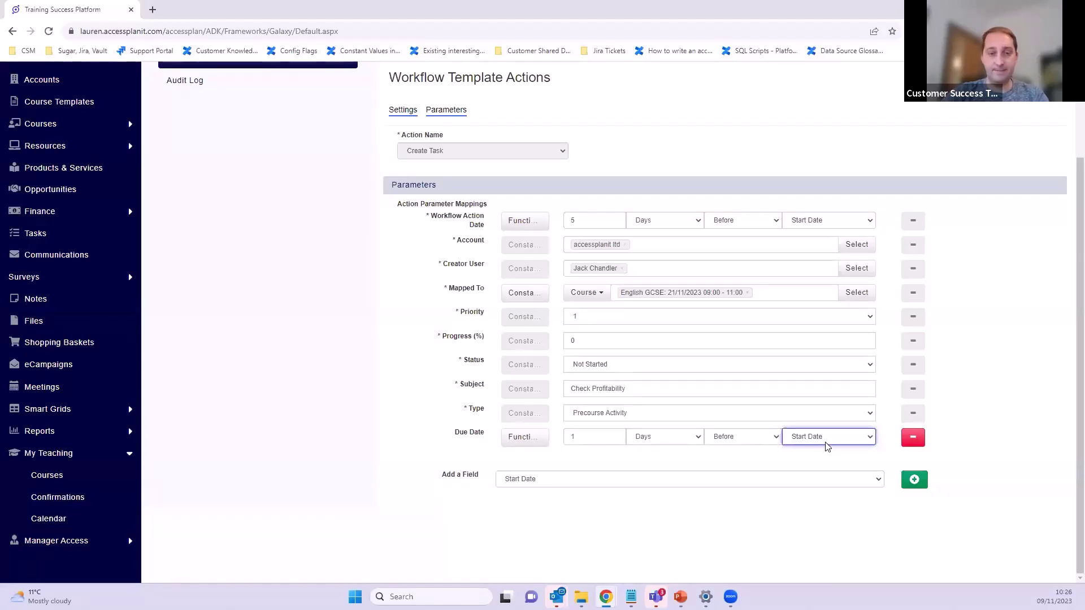
- Save the Check Profitability workflow template action with its parameters
{"action": "scroll", "coordinate": [894, 380], "scroll_direction": "up", "scroll_amount": 2}
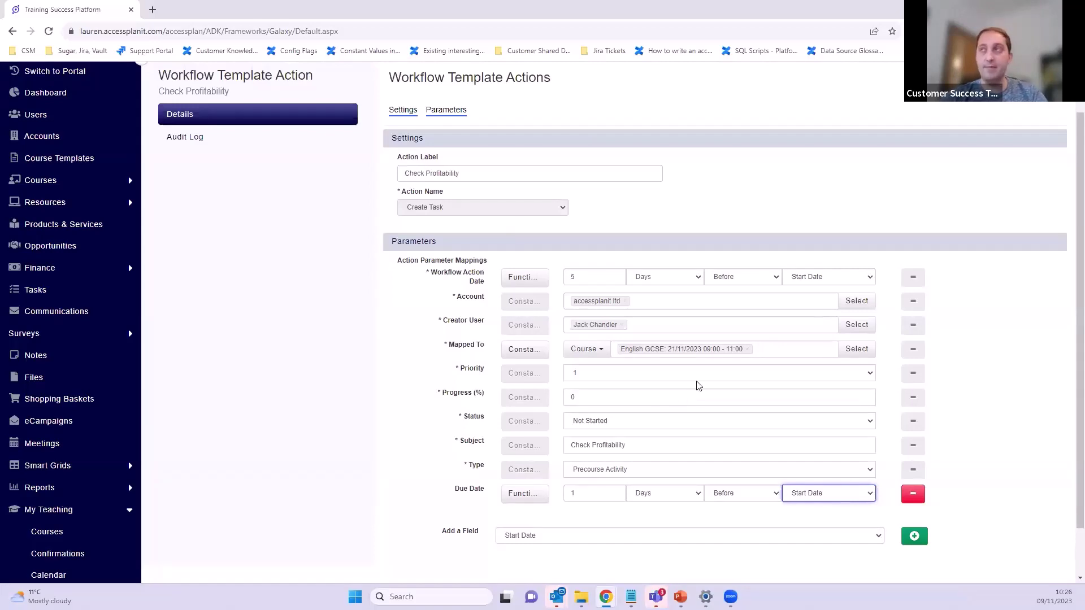
{"action": "left_click", "coordinate": [879, 255]}
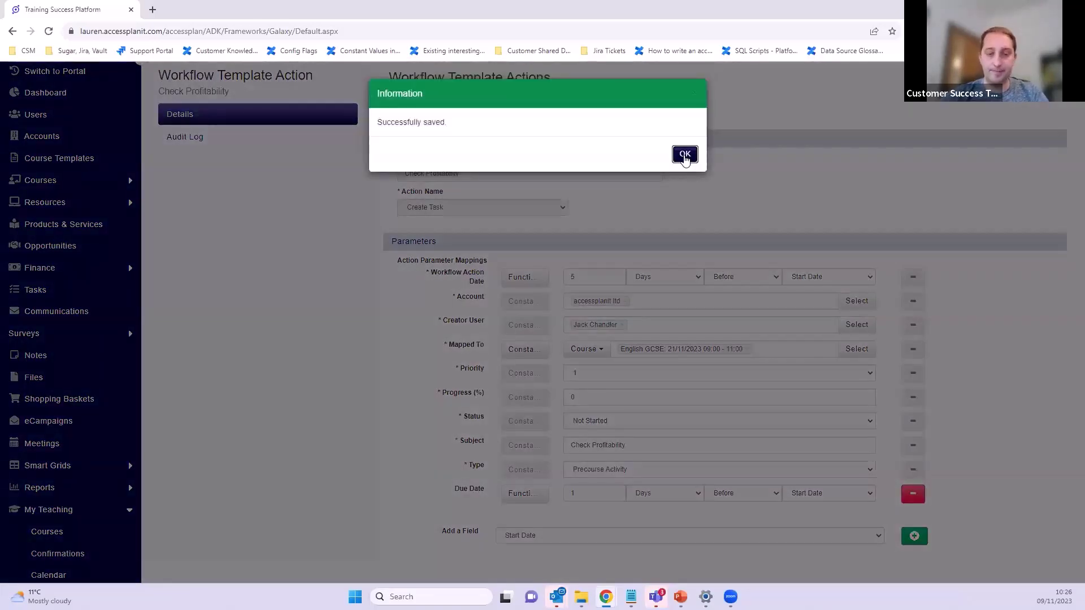
{"action": "left_click", "coordinate": [684, 155]}
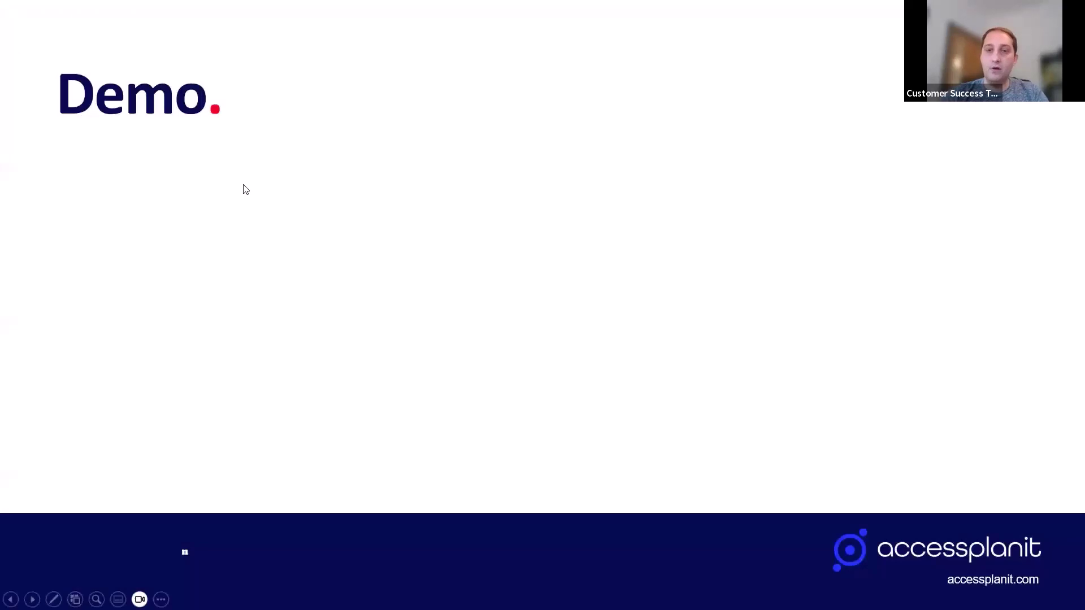
{"action": "left_click", "coordinate": [387, 112]}
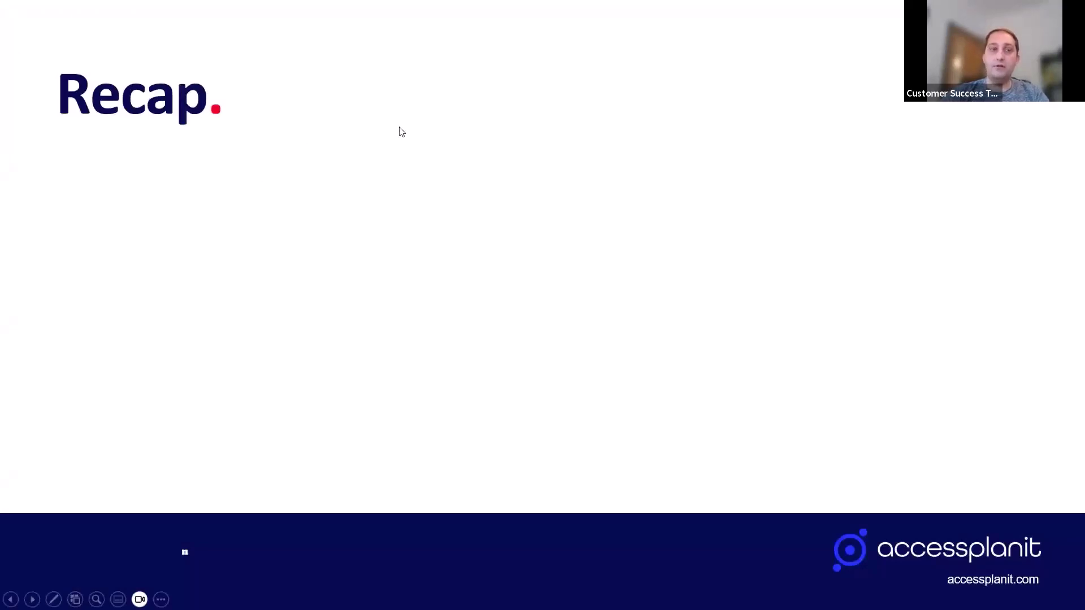
{"action": "left_click", "coordinate": [401, 131]}
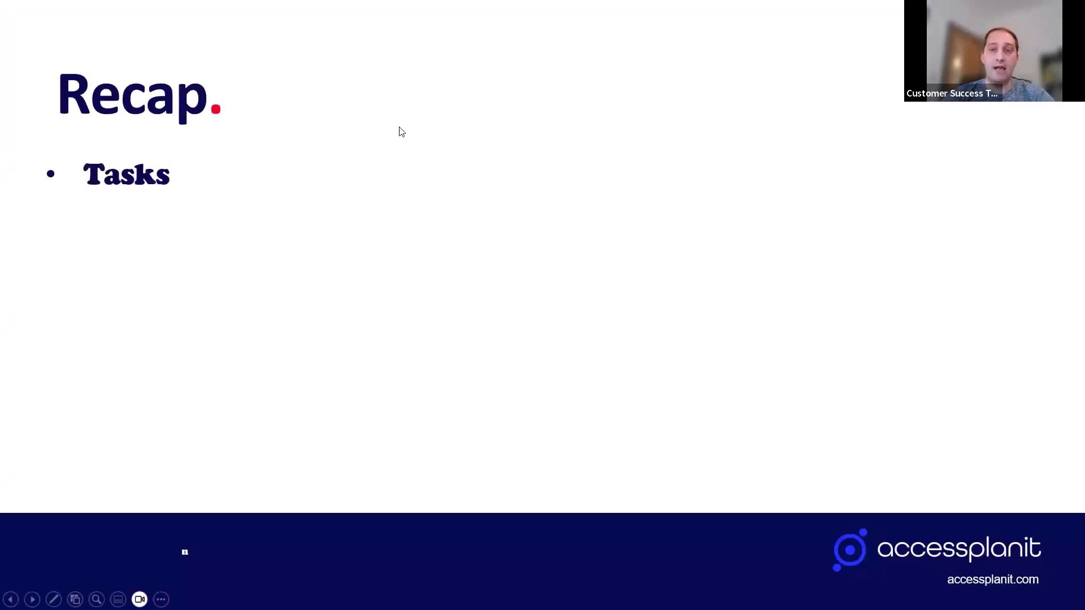
{"action": "left_click", "coordinate": [401, 132]}
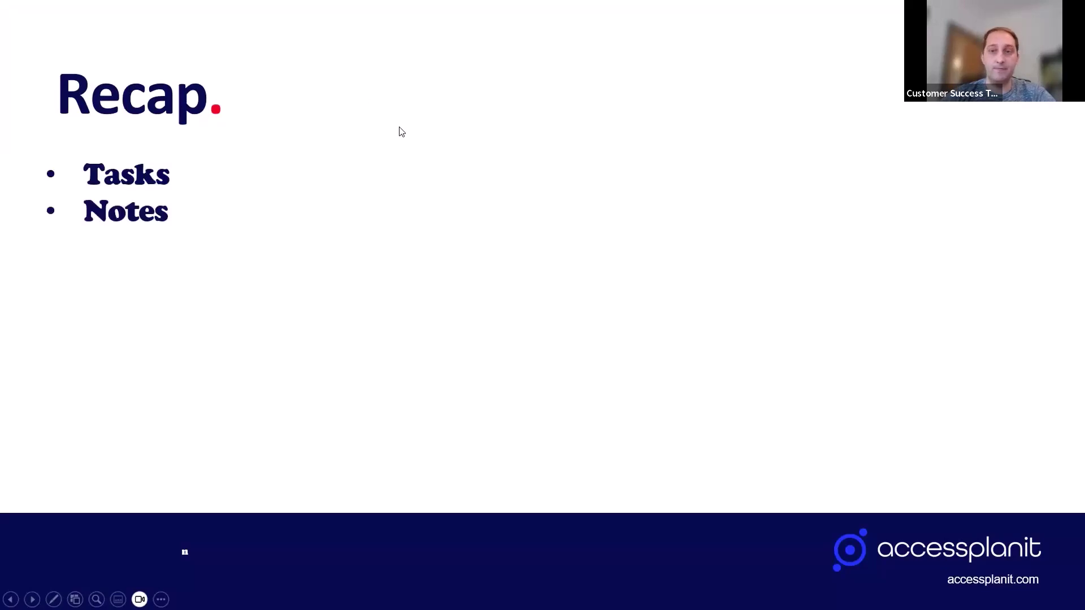